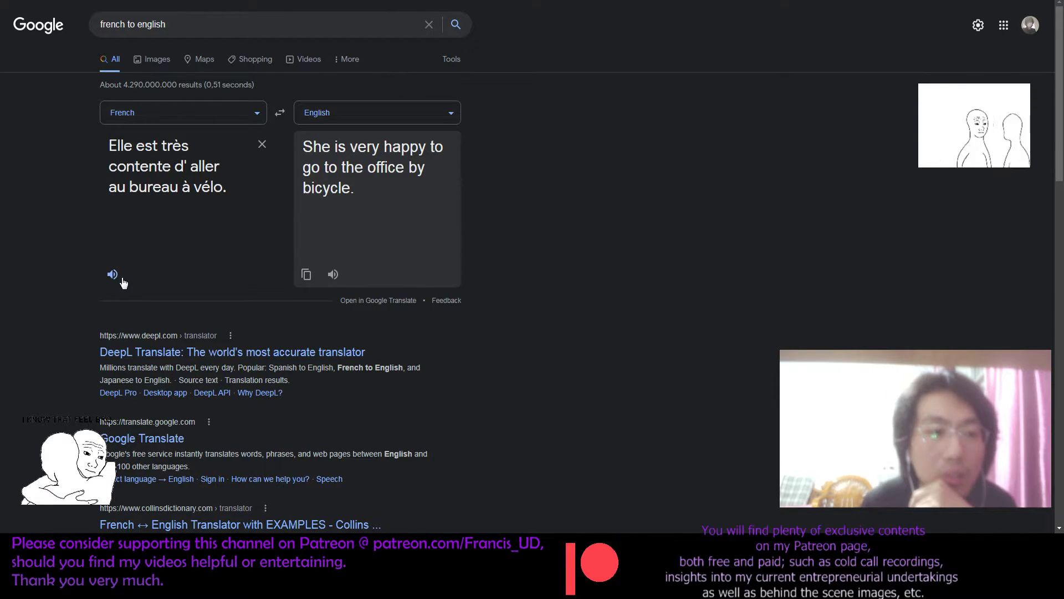
Step: Copy "aller" from the French source sentence and look up its pronunciation in French IPA Lookup
triple_click(168, 186)
left_click(168, 185)
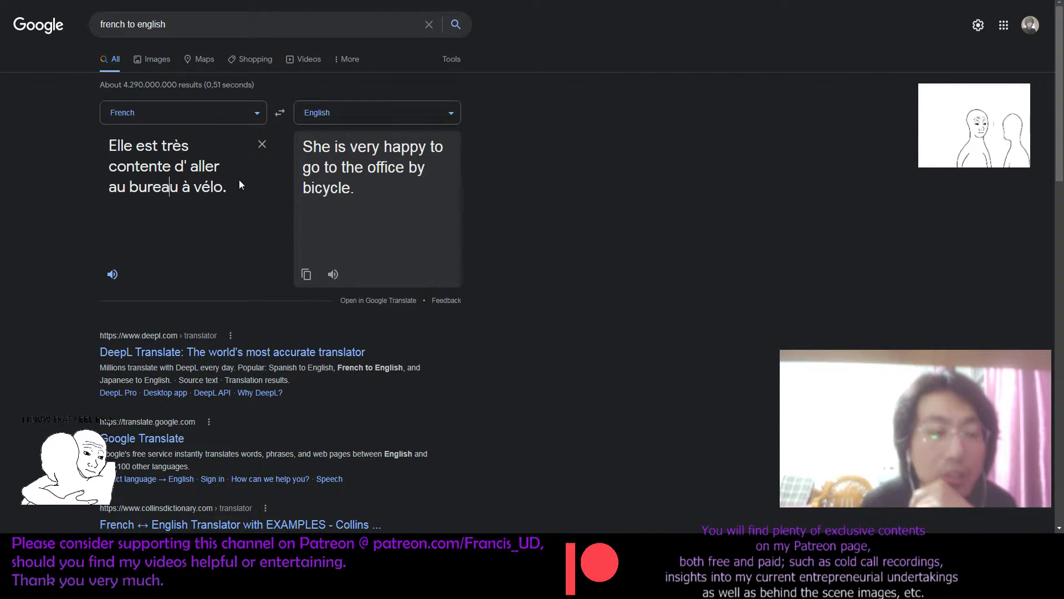
left_click_drag(220, 166, 190, 165)
key("ctrl+c")
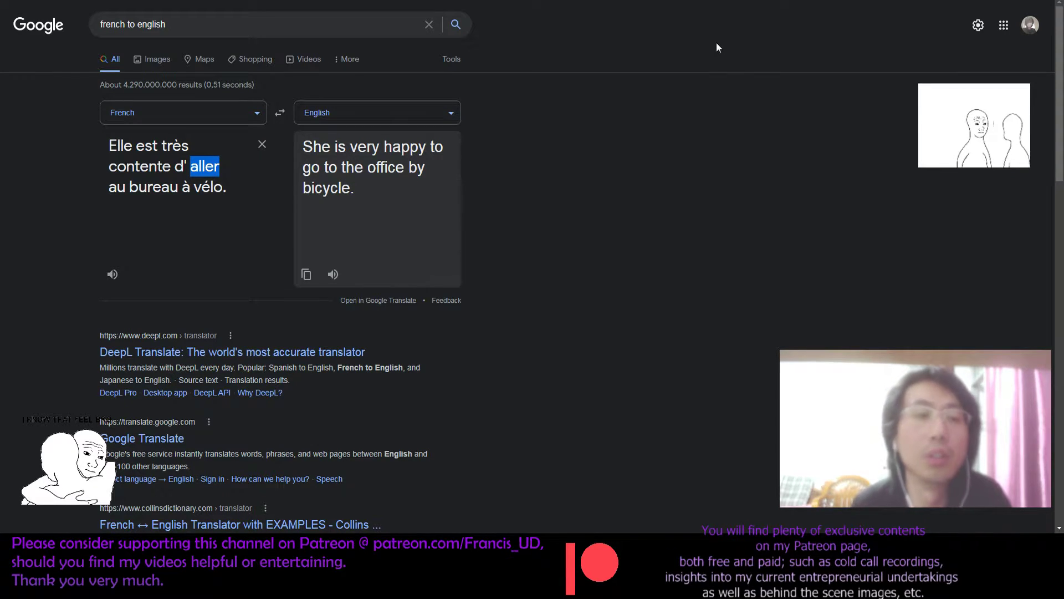
key("ctrl+Tab")
double_click(454, 87)
key("ctrl+v")
left_click(611, 88)
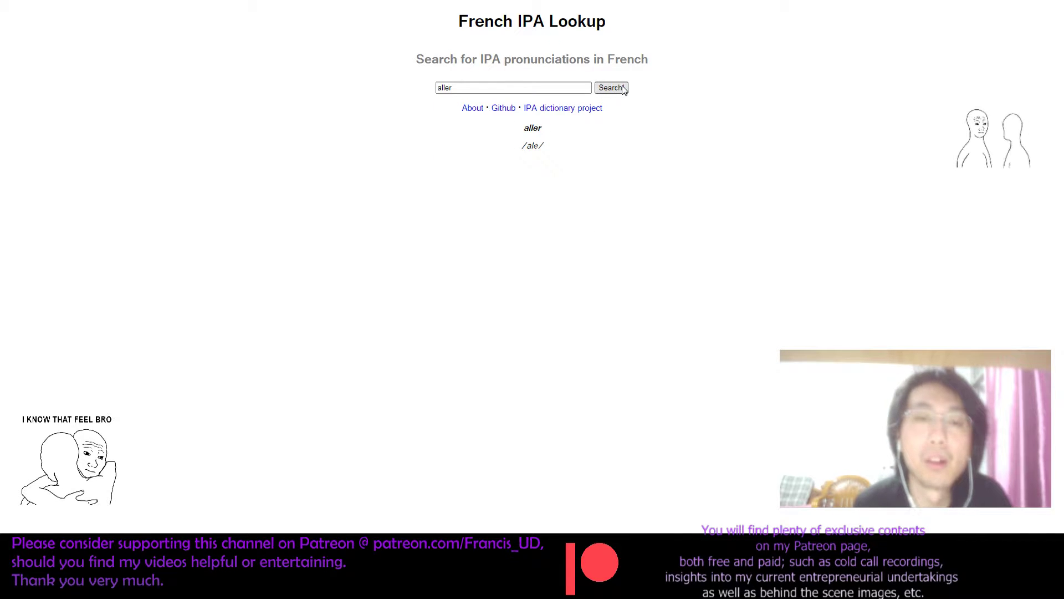
Step: Copy "à" from the translated French sentence and look up its pronunciation in French IPA Lookup
key("ctrl+Tab")
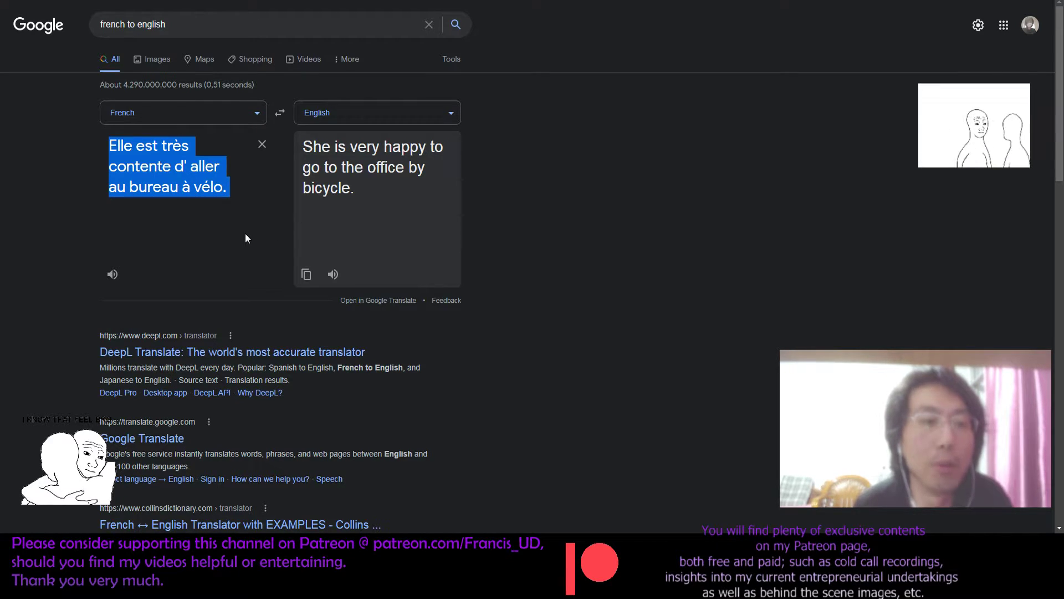
double_click(181, 185)
key("ctrl+c")
key("ctrl+Tab")
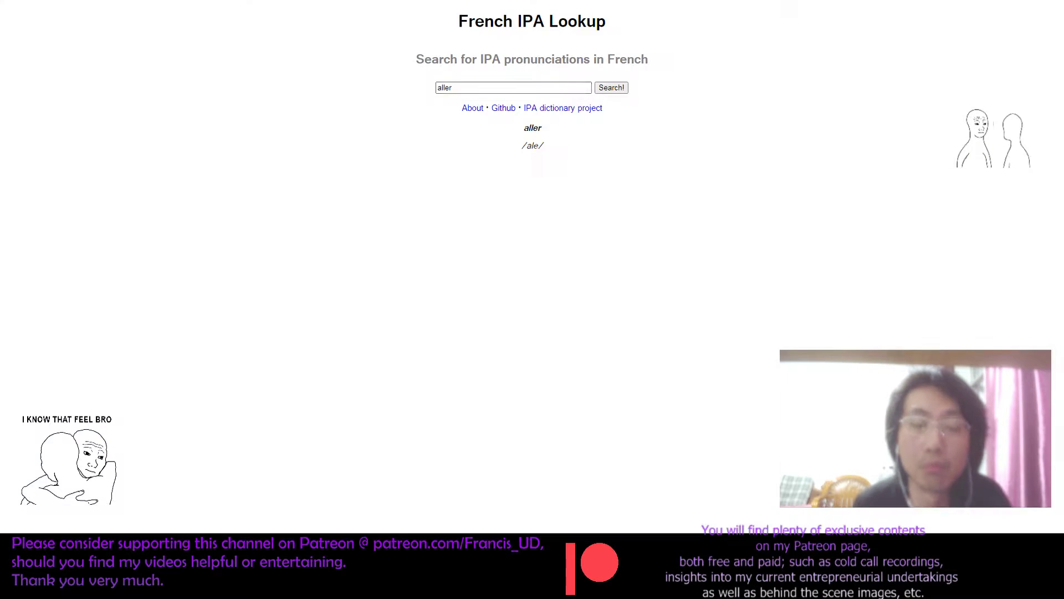
left_click(569, 88)
key("ctrl+a")
key("ctrl+v")
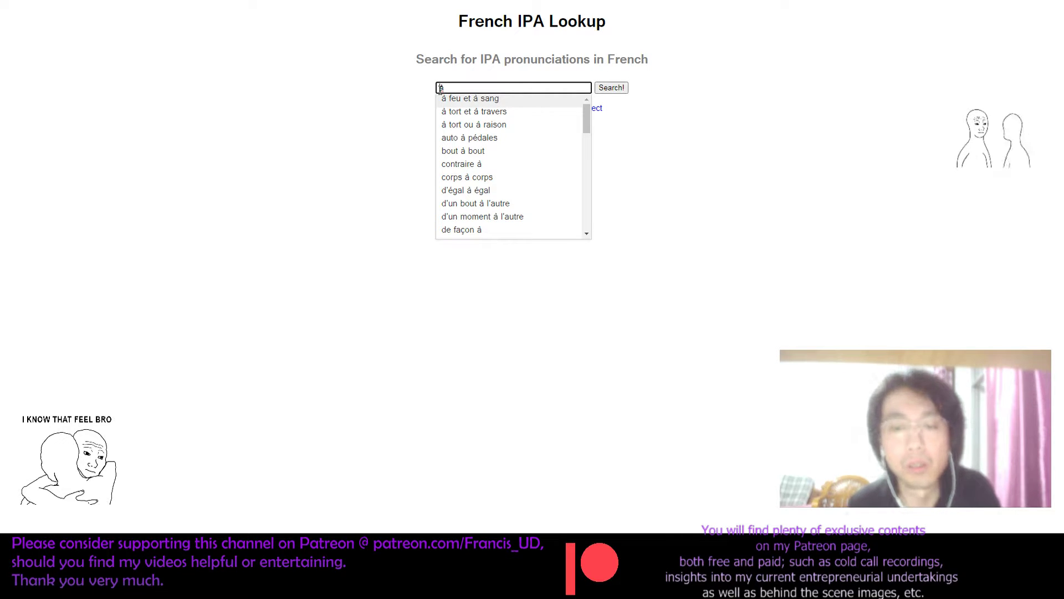
key("Return")
left_click(604, 90)
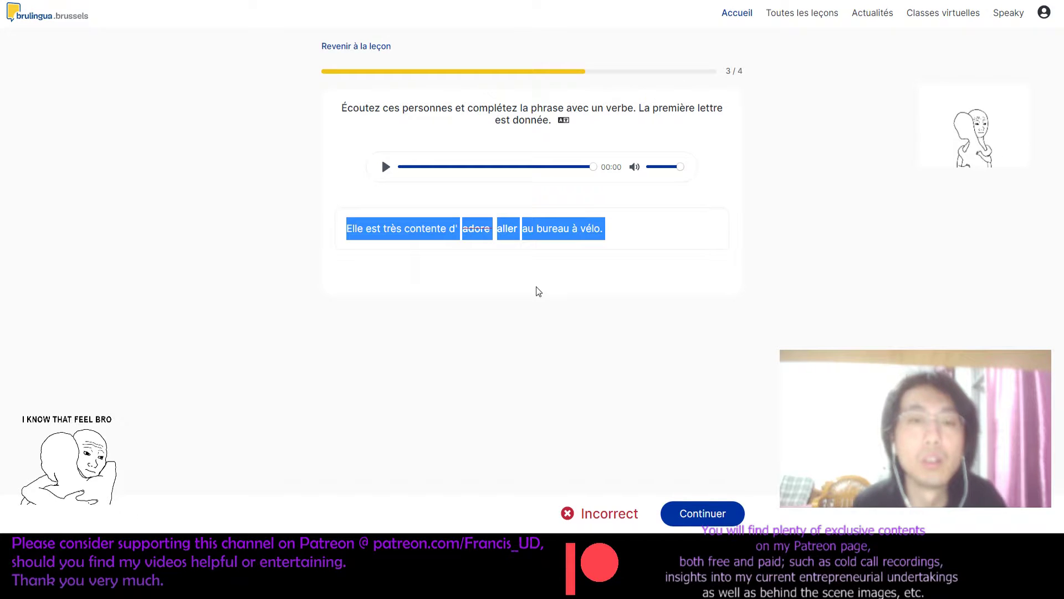
Step: Continue to the fourth question of the Brulingua listening exercise and play its audio twice
left_click(636, 359)
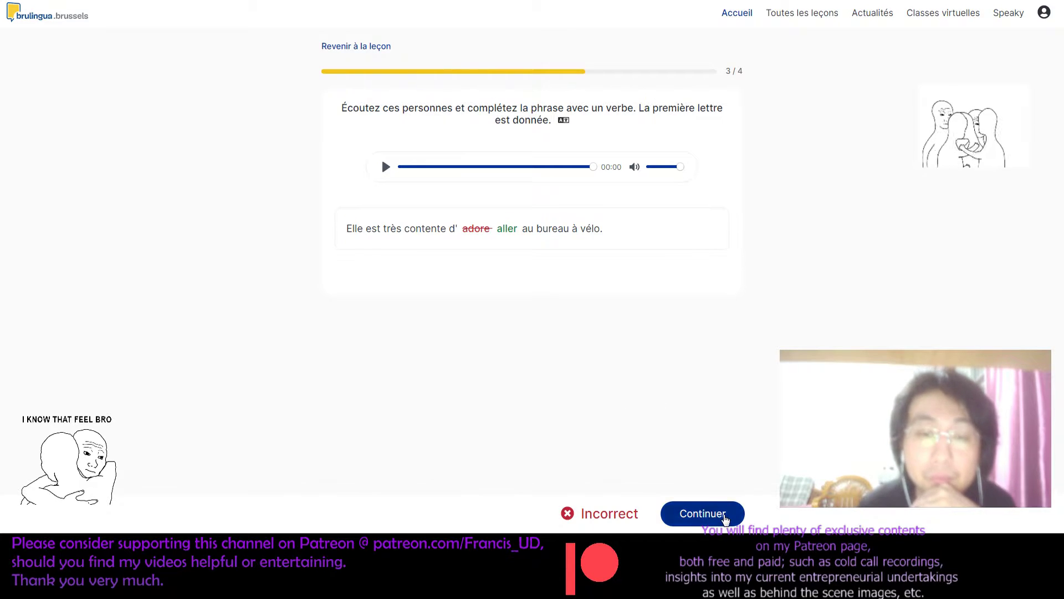
left_click(717, 516)
left_click(386, 167)
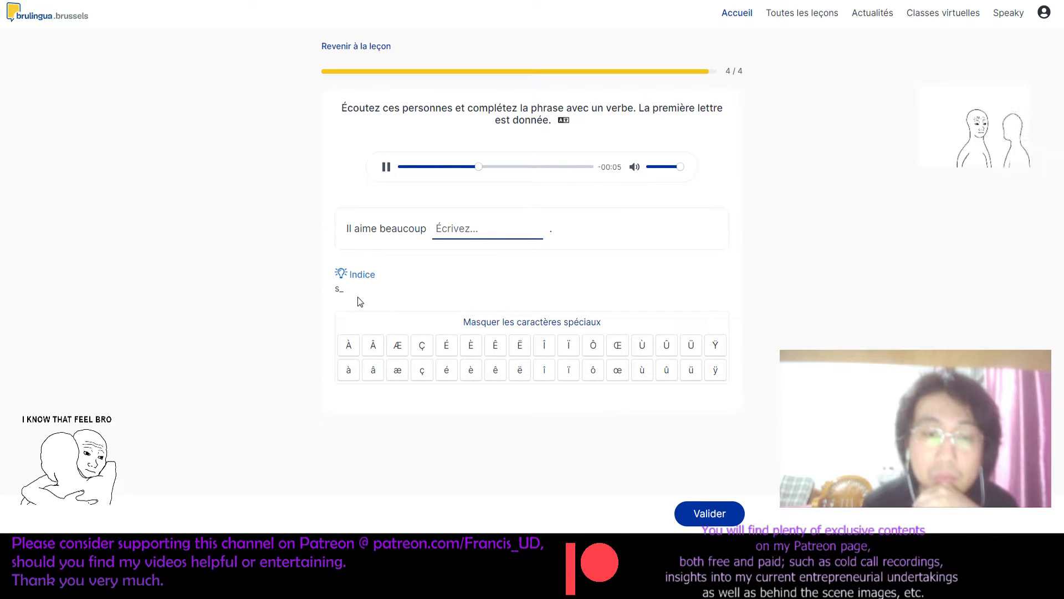
left_click(455, 238)
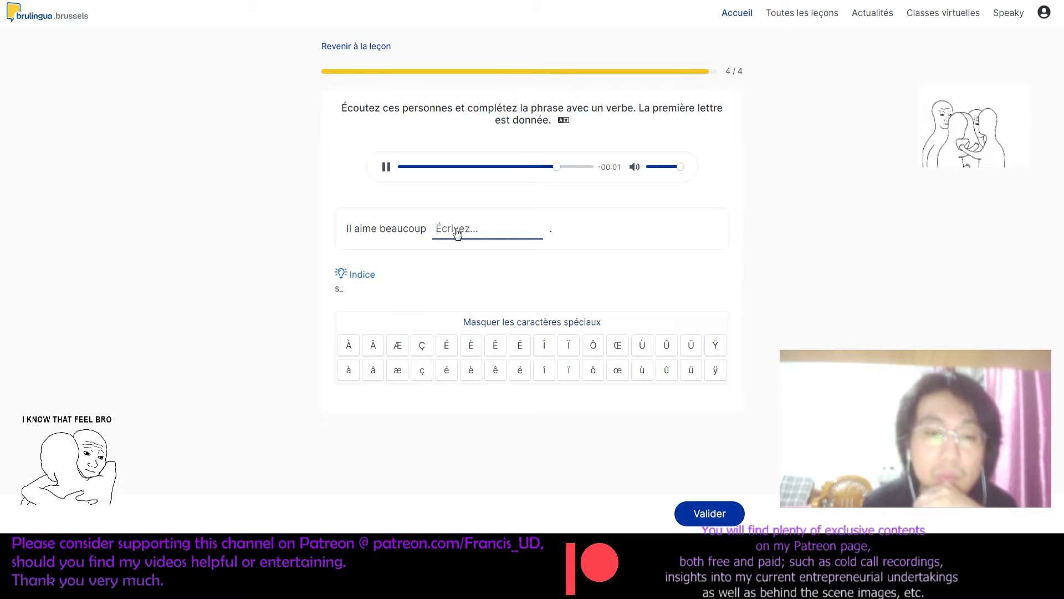
left_click(387, 167)
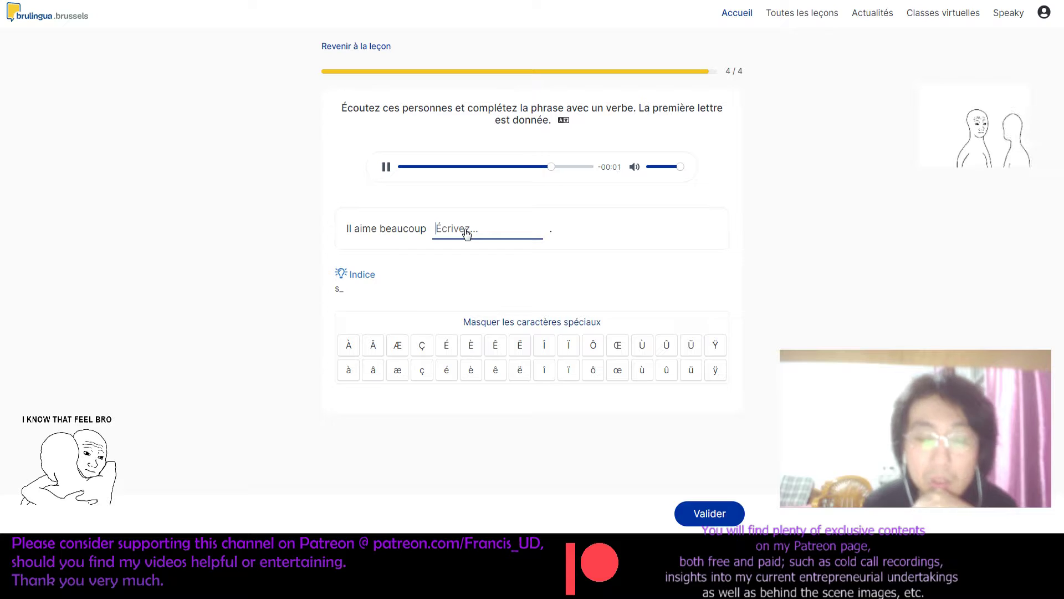
Step: Complete the sentence "Il aime beaucoup" with "soir" and submit the answer
type("souvir")
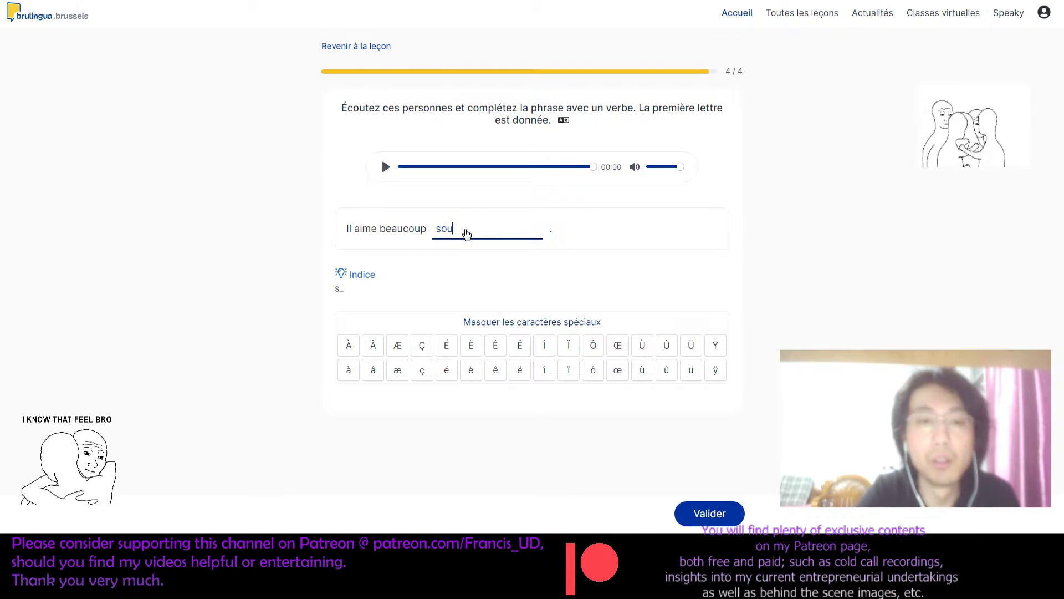
key("BackSpace")
key("BackSpace")
key("BackSpace")
key("BackSpace")
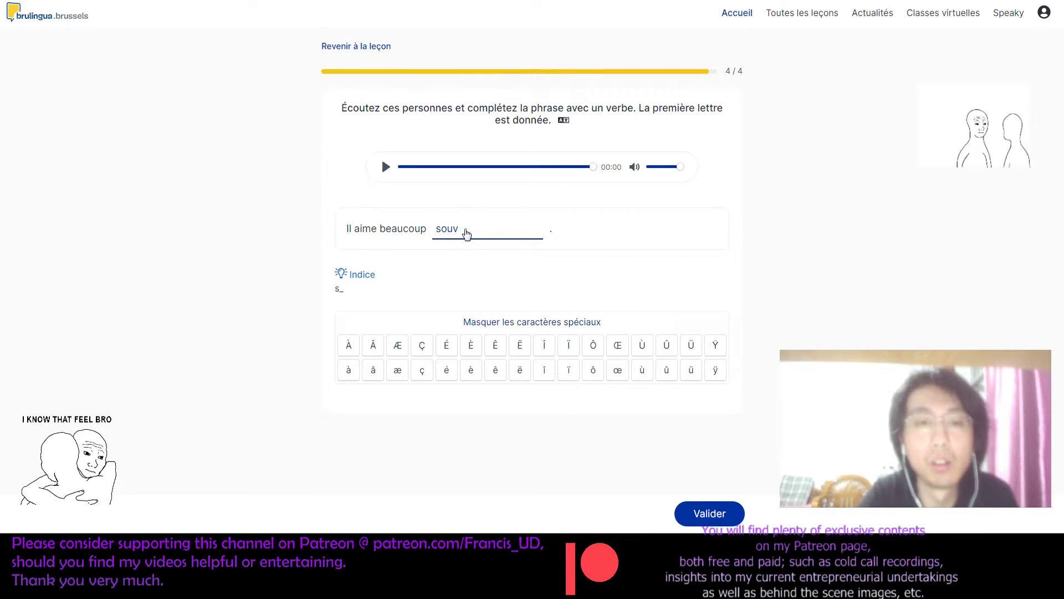
type("ir")
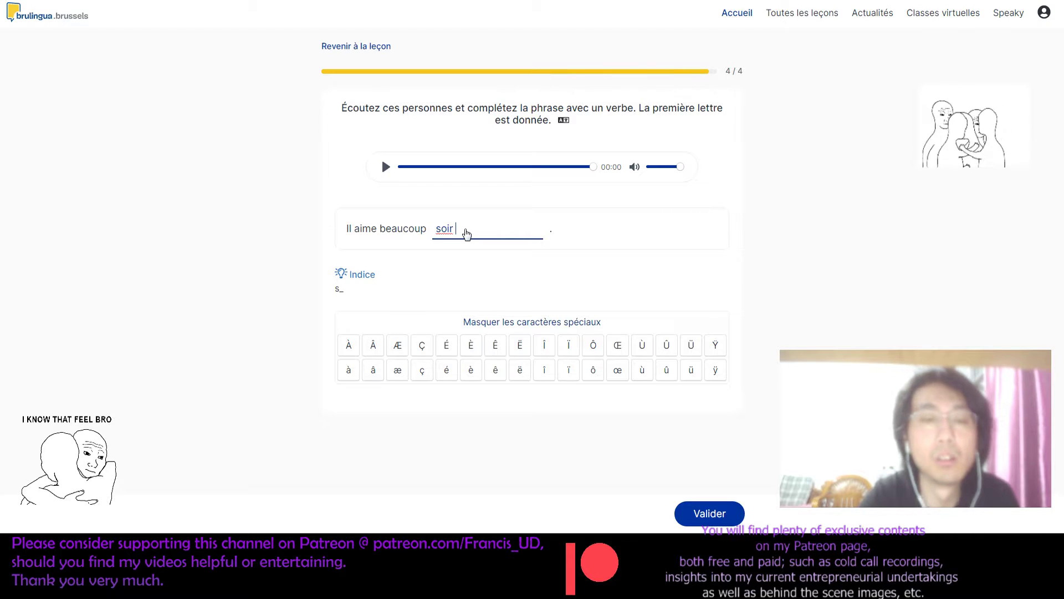
left_click(706, 516)
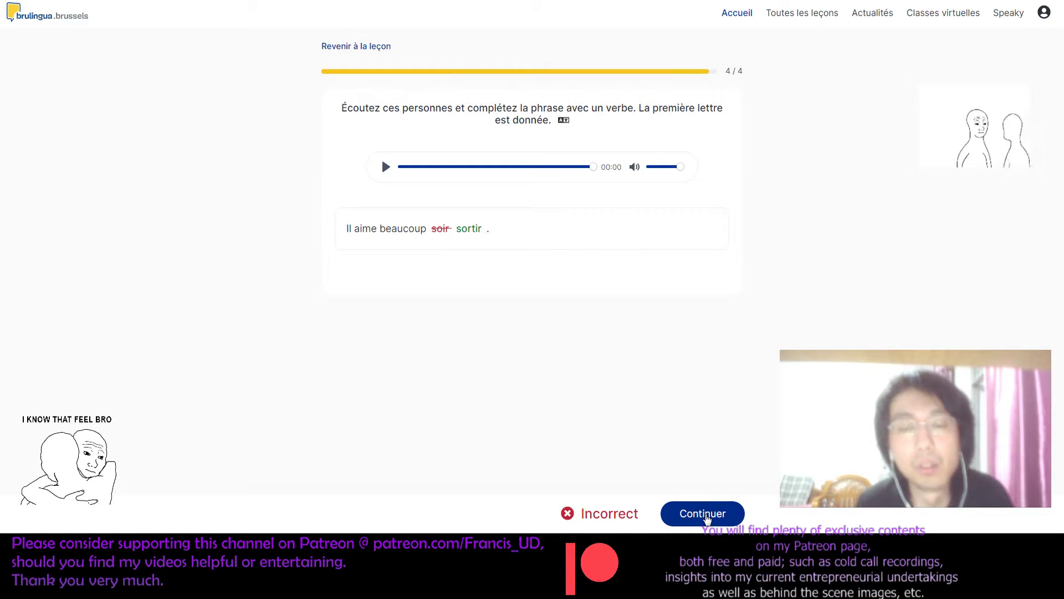
Step: Finish the exercise, return to the lesson overview and open the Vocabulaire activity 07
left_click(705, 515)
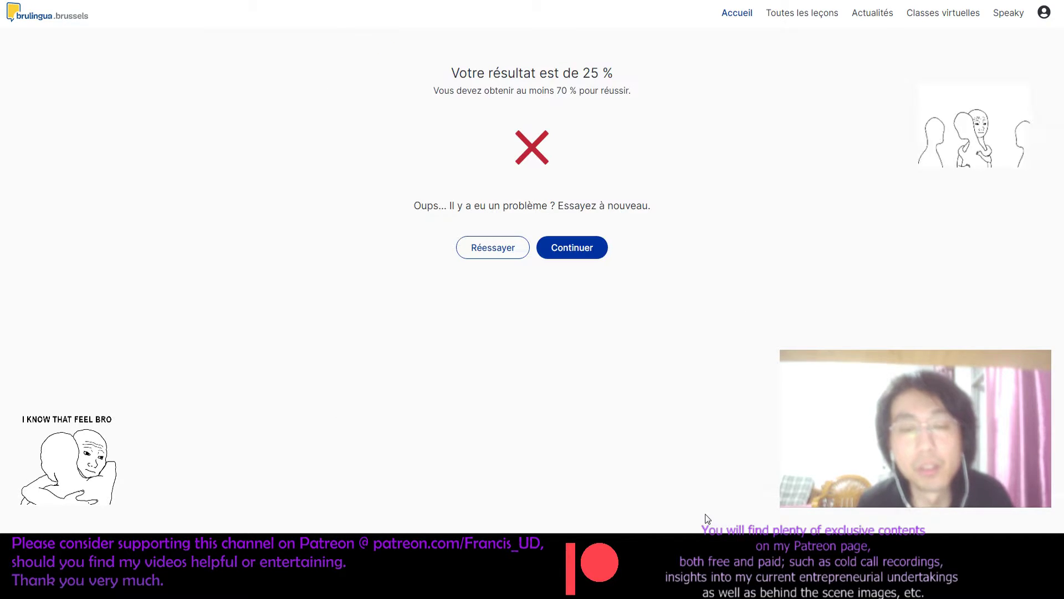
left_click(595, 256)
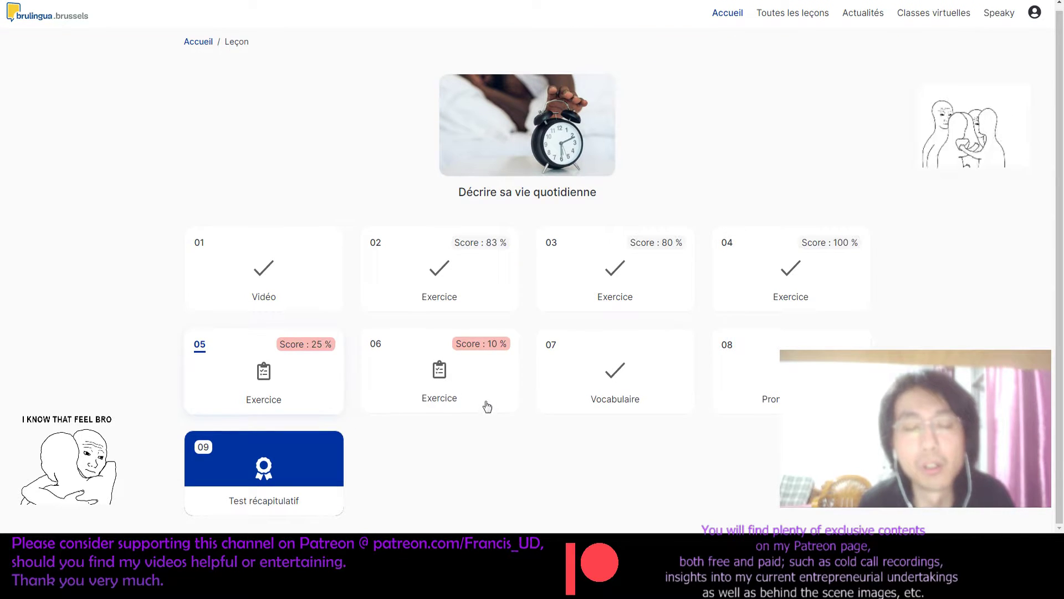
left_click(644, 374)
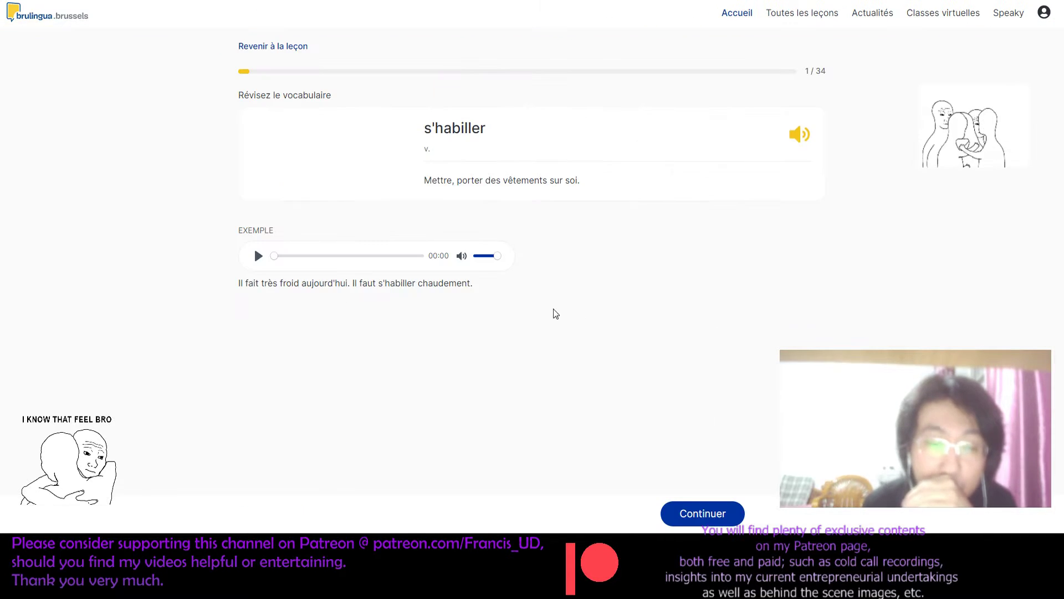
Step: Play the example audio of the "s'habiller" card twice while following its example sentence
left_click(258, 262)
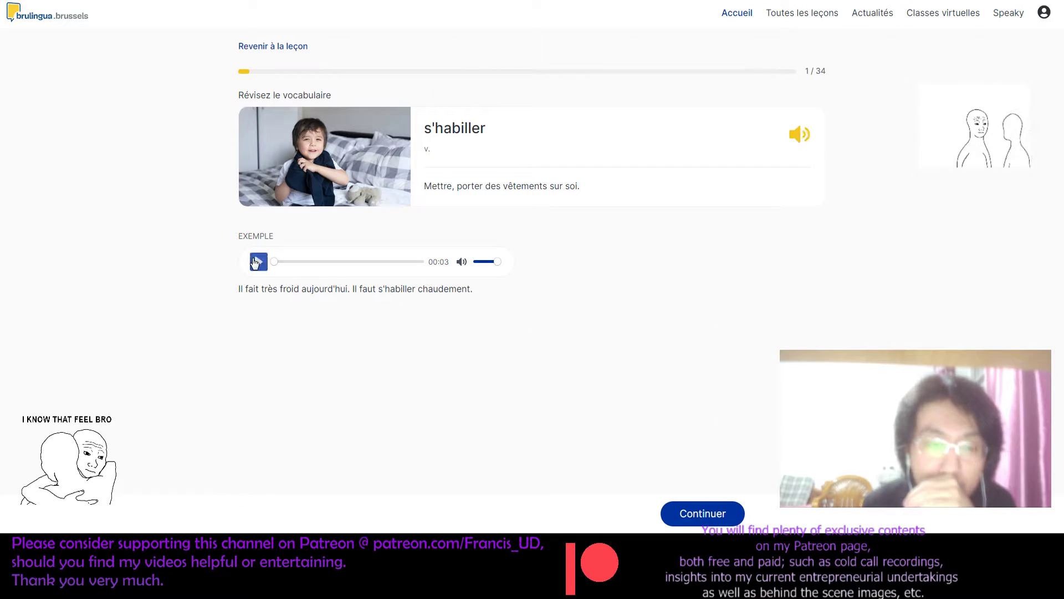
left_click_drag(239, 288, 470, 288)
left_click(518, 287)
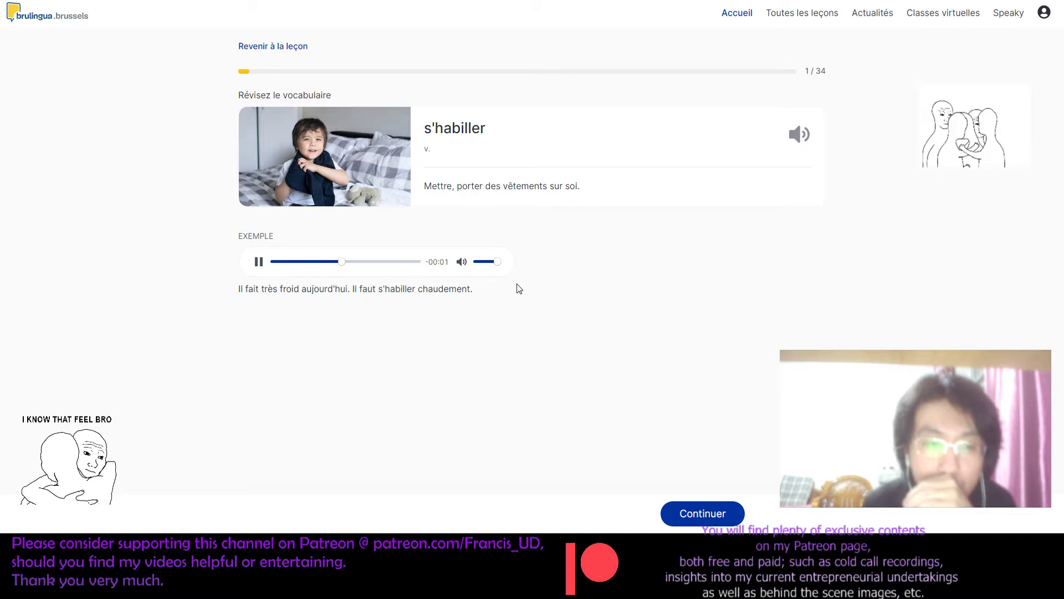
left_click_drag(262, 285, 449, 288)
left_click(450, 288)
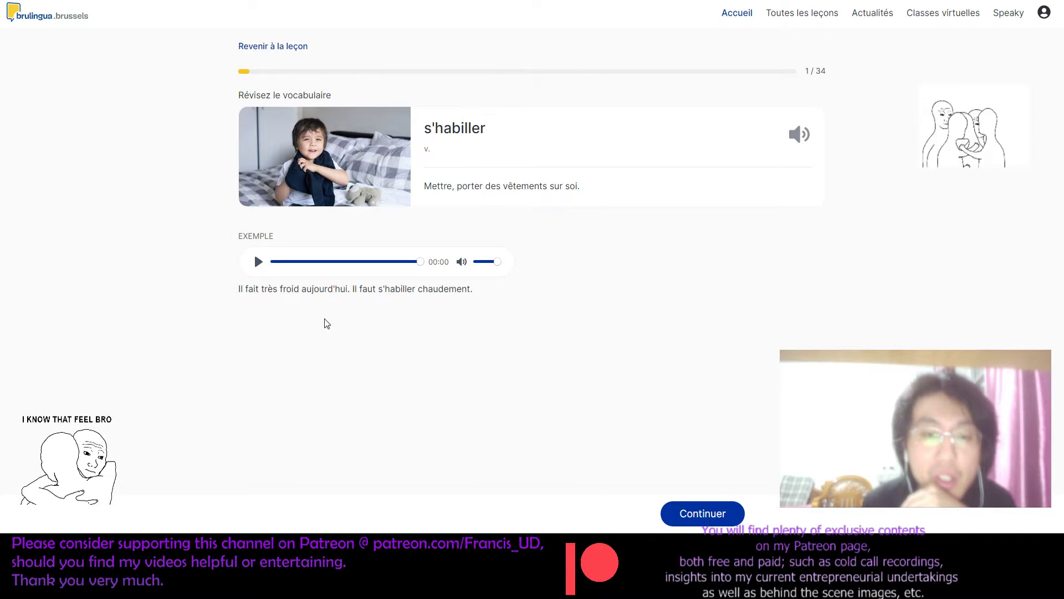
left_click(259, 262)
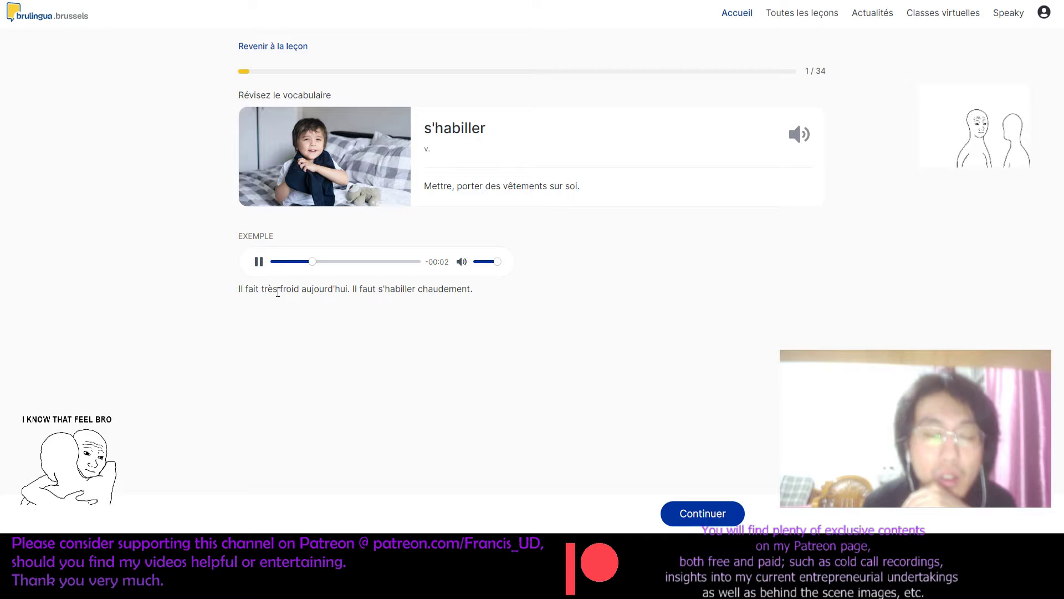
Step: Translate the "s'habiller" example sentence from French to English in Google's translator and return to the lesson
triple_click(279, 291)
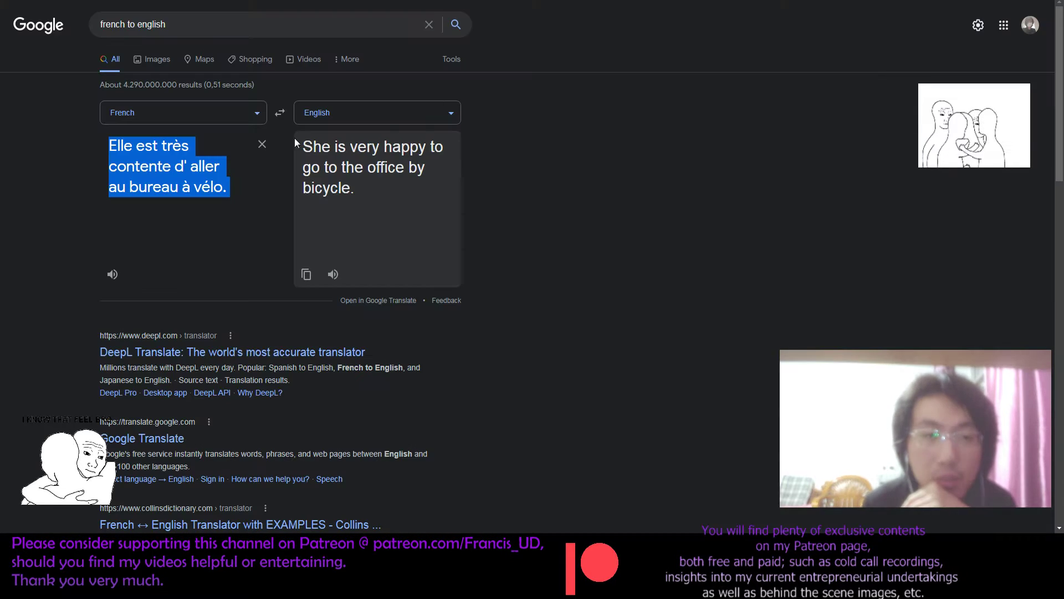
key("ctrl+v")
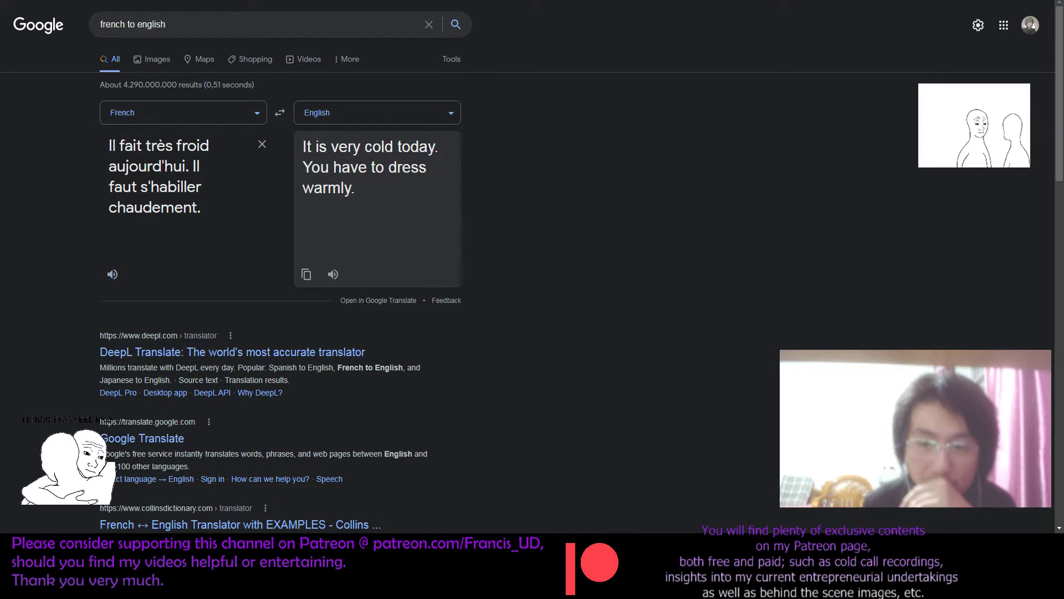
triple_click(135, 209)
key("alt+Tab")
Step: Advance past the "regarder la télé" card to the "debout" card, read its definition and play its example audio
left_click(688, 511)
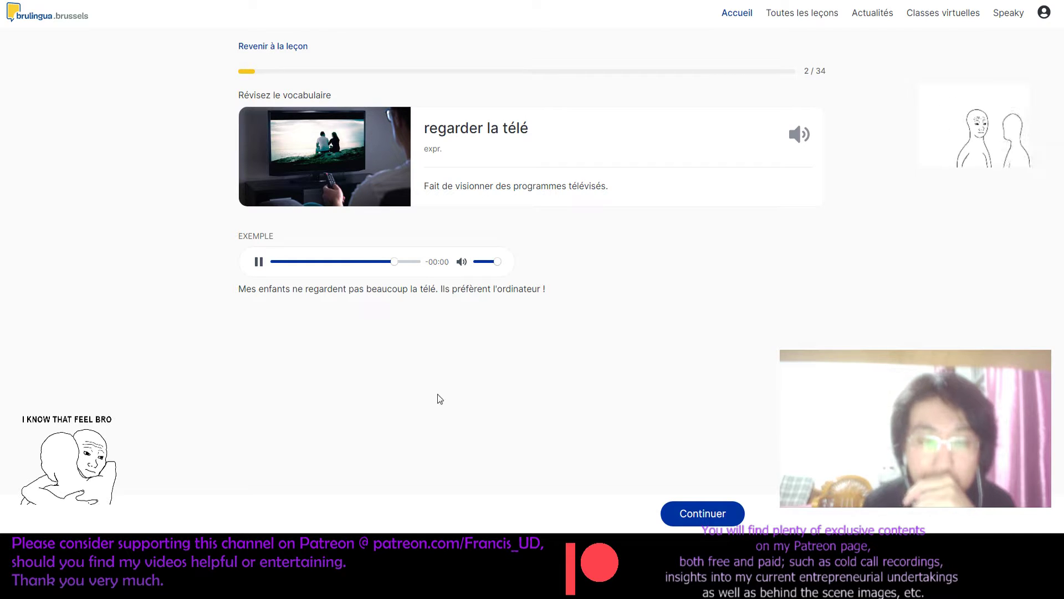
left_click(708, 506)
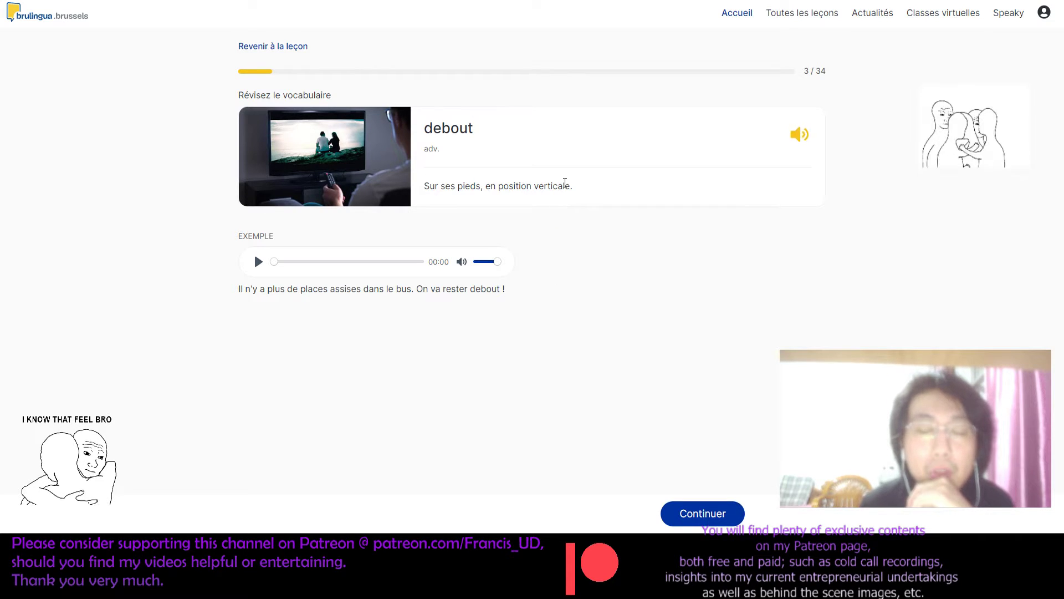
left_click_drag(574, 186, 519, 186)
left_click(517, 189)
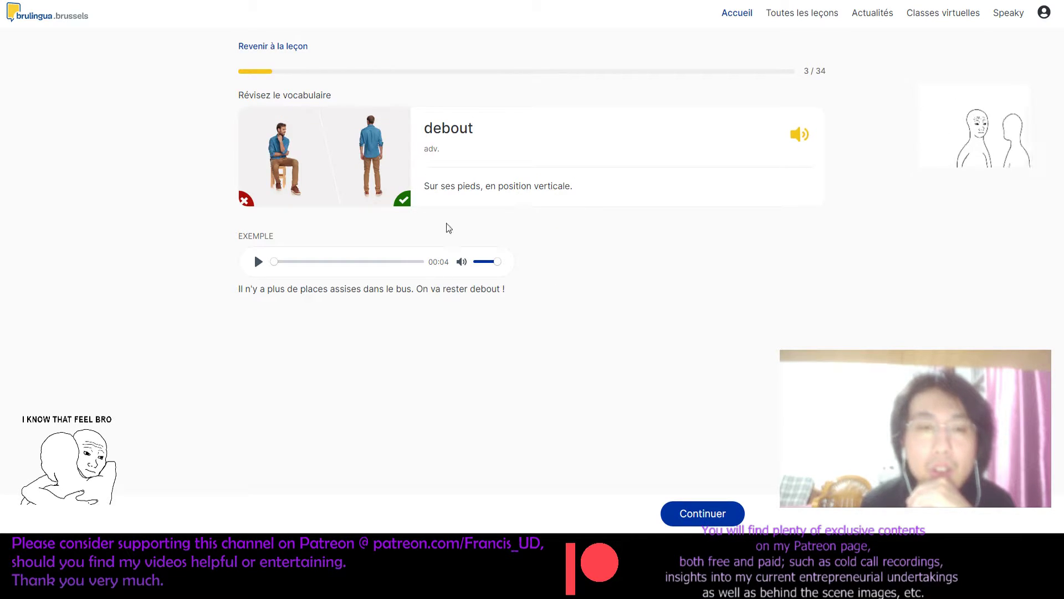
left_click(259, 262)
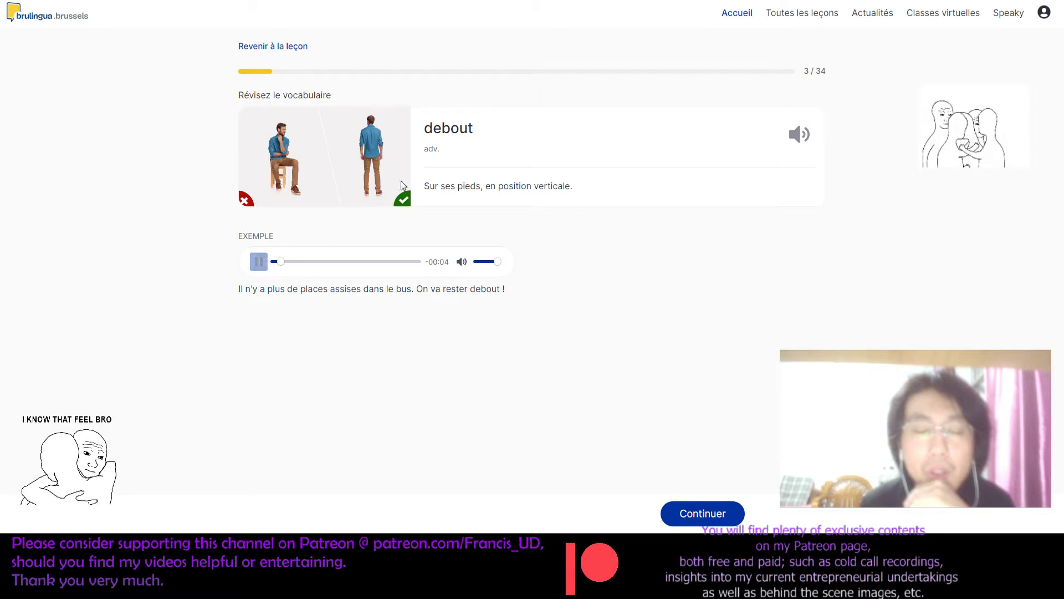
Step: Look up the pronunciation of "debout" in French IPA Lookup and return to the vocabulary card
double_click(449, 127)
key("ctrl+c")
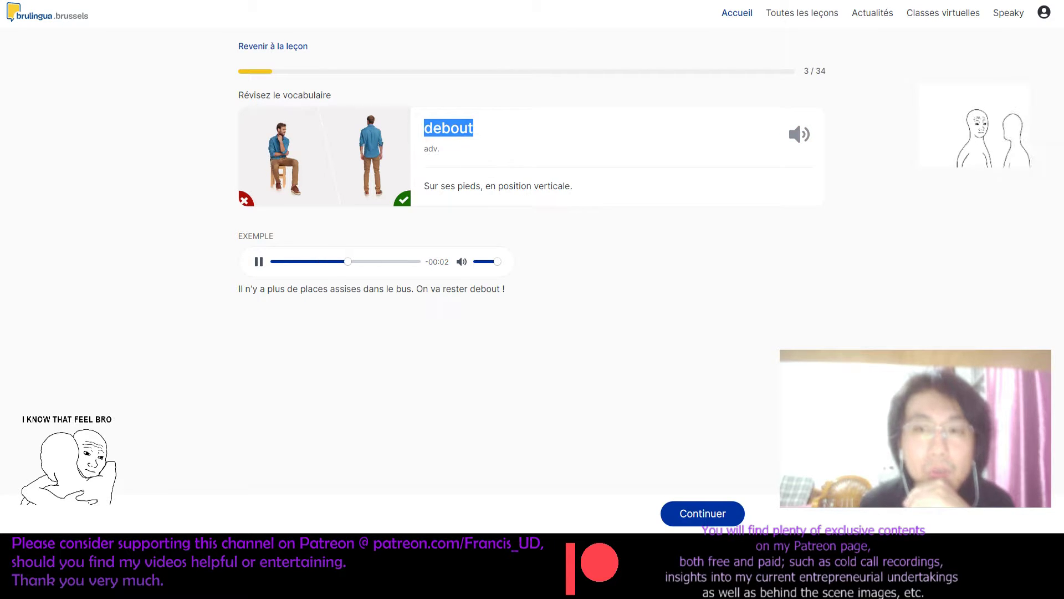
key("alt+Tab")
left_click(475, 85)
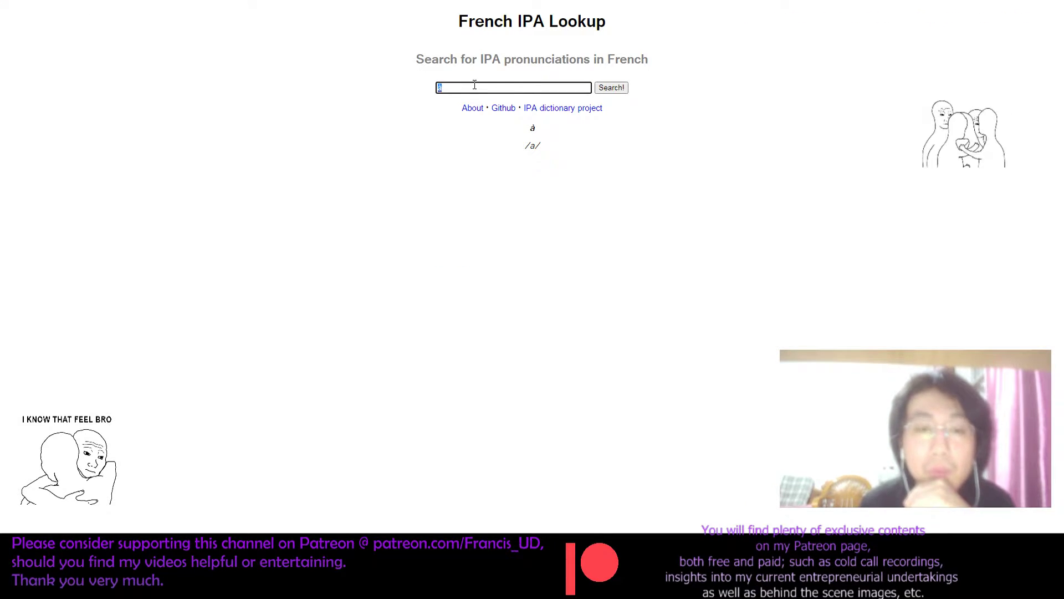
key("ctrl+v")
left_click(615, 88)
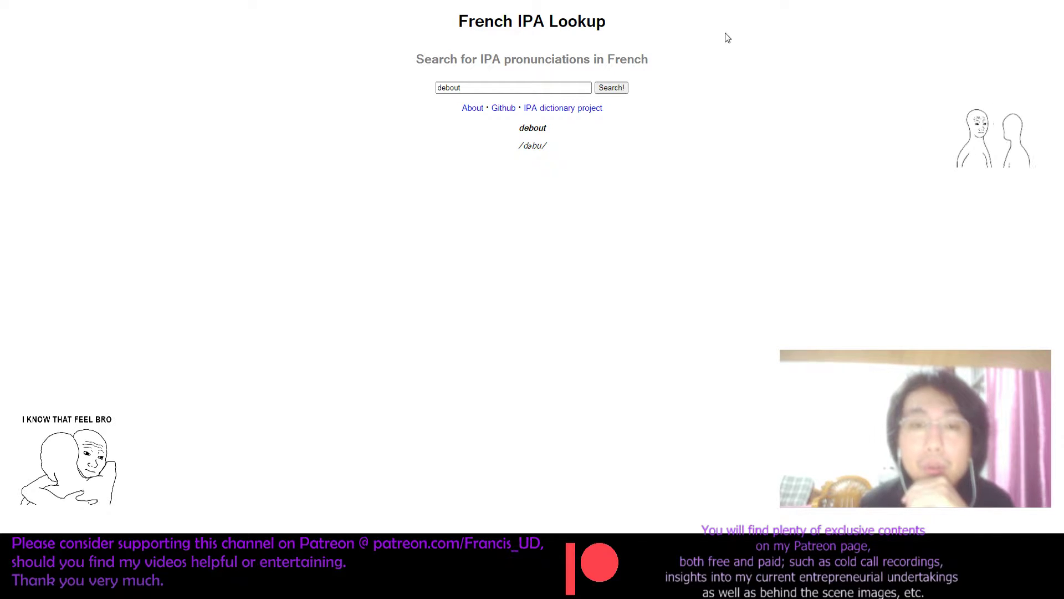
key("ctrl+Tab")
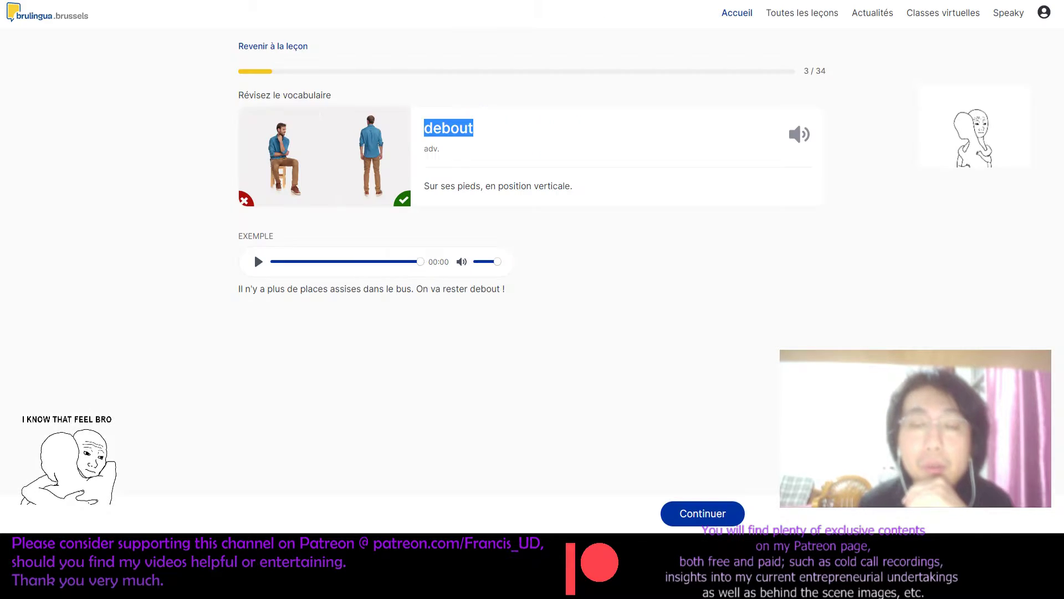
Step: Advance to the "souvent" card and play its example audio while following the example sentence
left_click(685, 499)
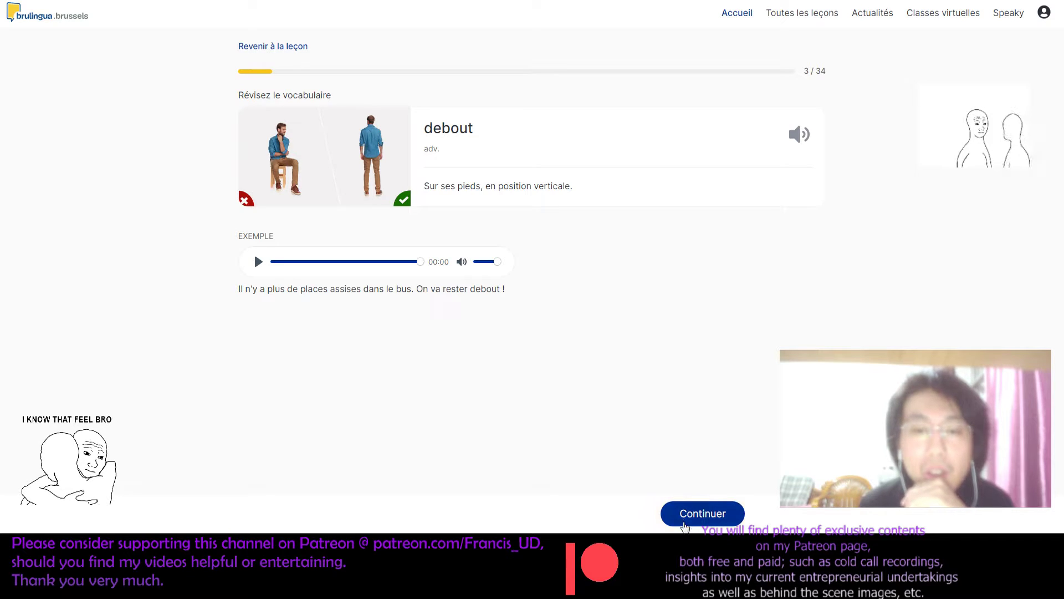
left_click(688, 512)
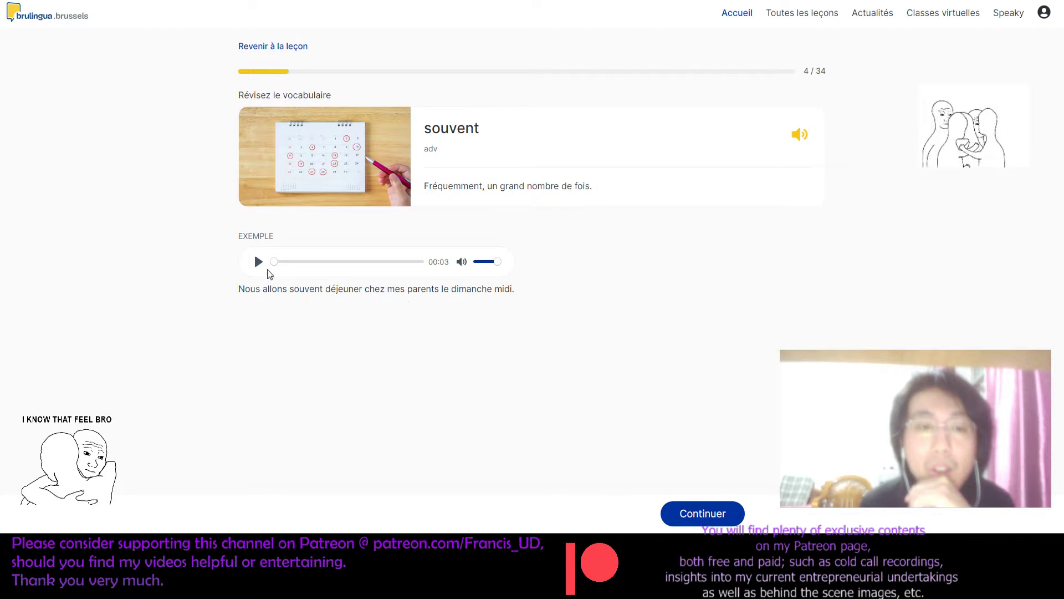
left_click(259, 262)
left_click_drag(232, 293, 459, 288)
mouse_move(532, 293)
left_mouse_down()
mouse_move(542, 294)
mouse_move(145, 288)
mouse_move(527, 287)
left_mouse_up()
left_click(172, 287)
left_click(527, 287)
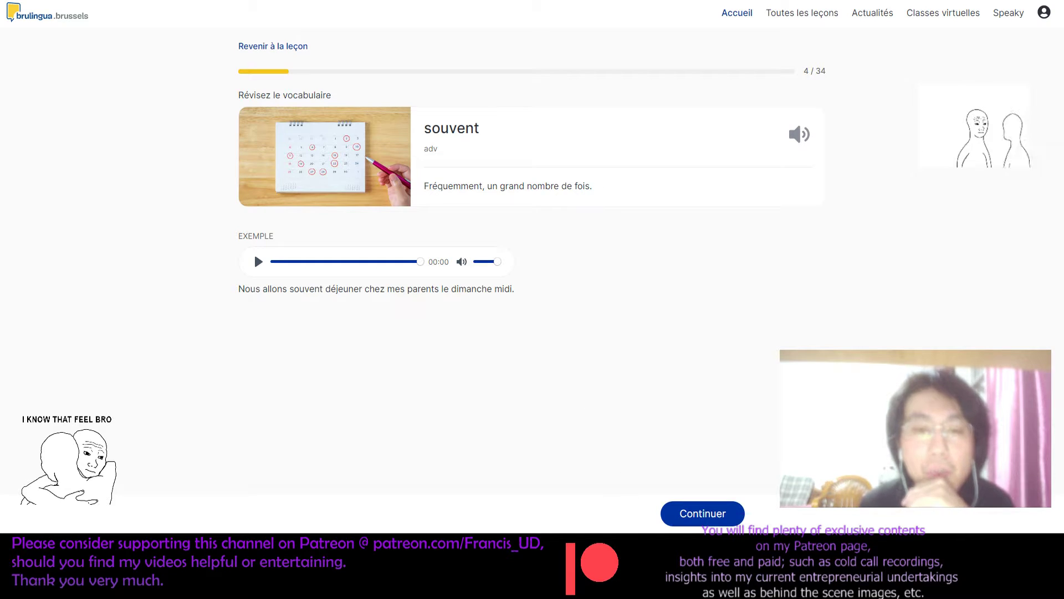
Step: Advance past the "se coucher" card to the "vers" card and look up the pronunciation of "vers" in French IPA Lookup
left_click(719, 513)
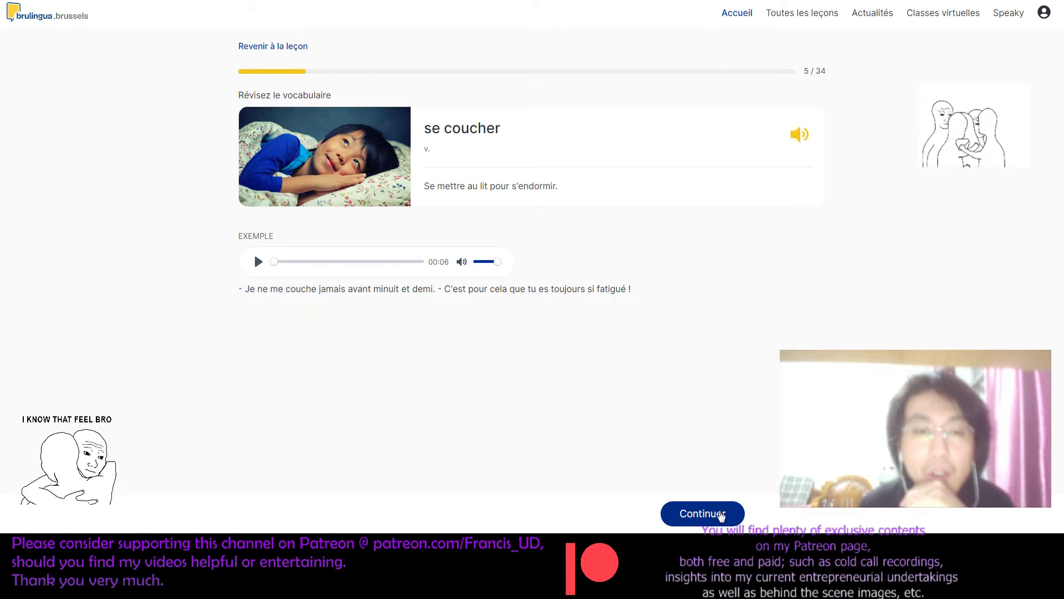
left_click(692, 518)
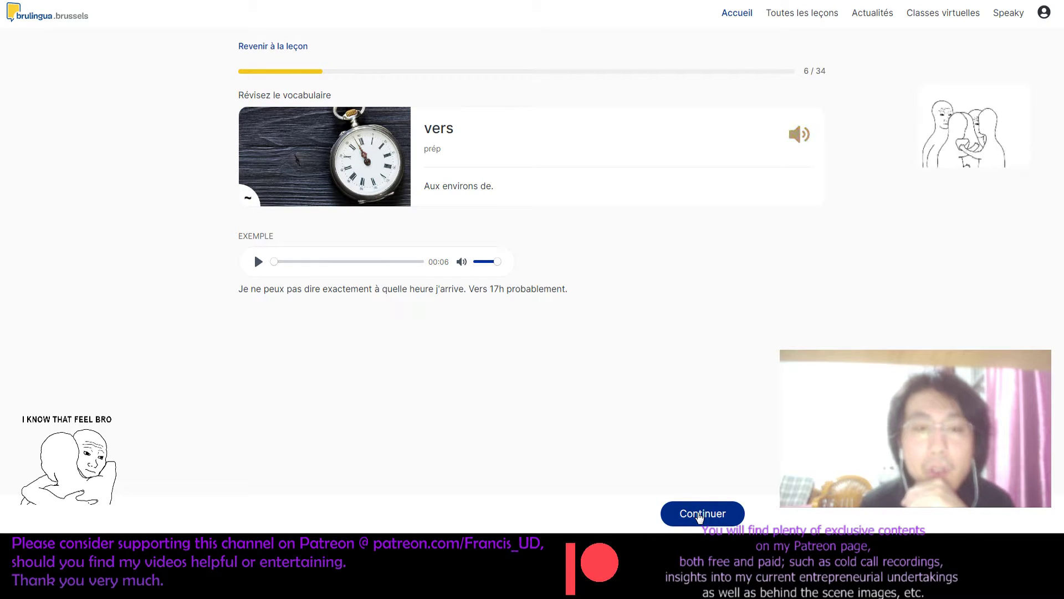
left_click_drag(470, 135, 423, 133)
key("ctrl+c")
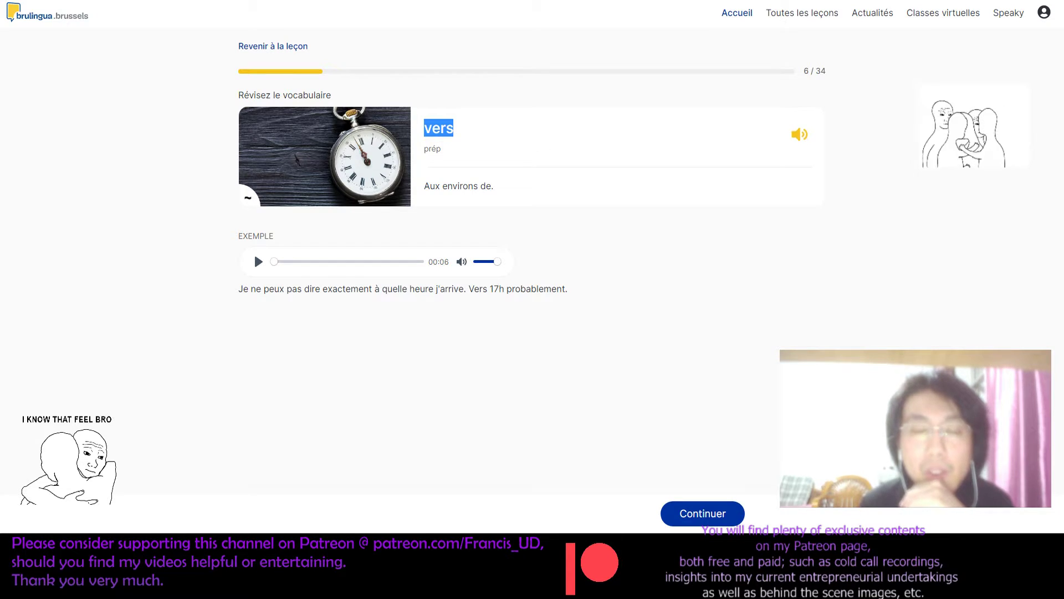
key("alt+Tab")
double_click(458, 89)
key("ctrl+v")
left_click(607, 91)
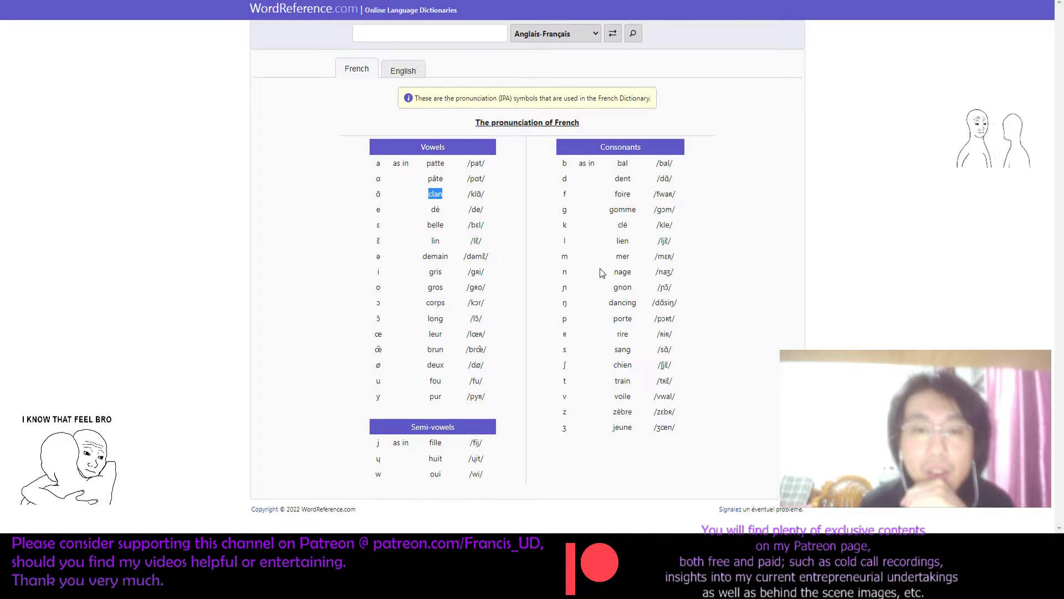
Step: Check the consonant symbol for "rire" in WordReference's French pronunciation table and return to French IPA Lookup
left_click(571, 331)
left_click_drag(577, 438, 687, 336)
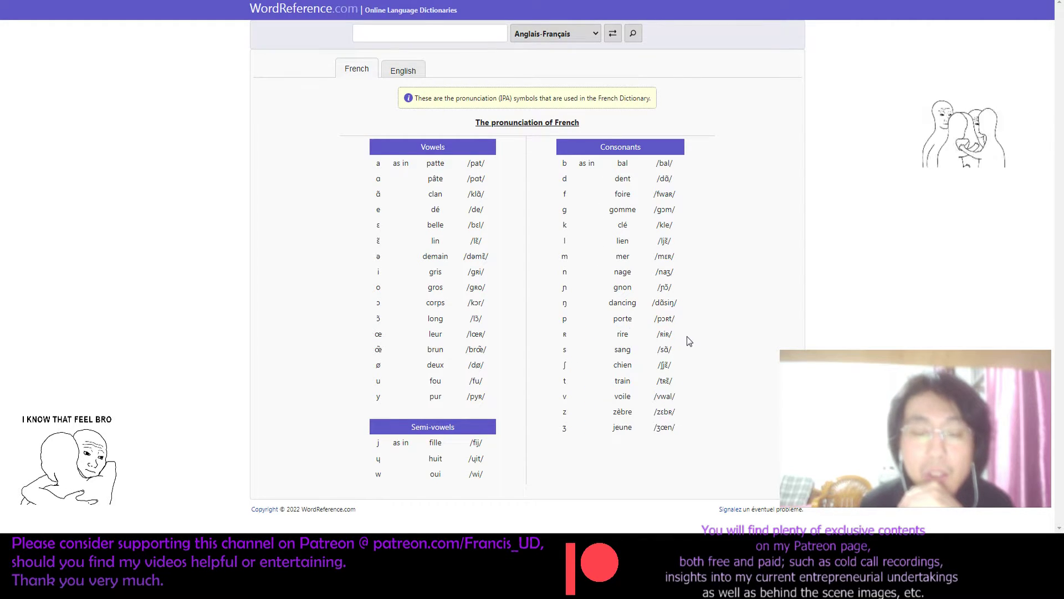
left_click(559, 332)
left_click_drag(559, 333, 562, 334)
left_click(570, 334)
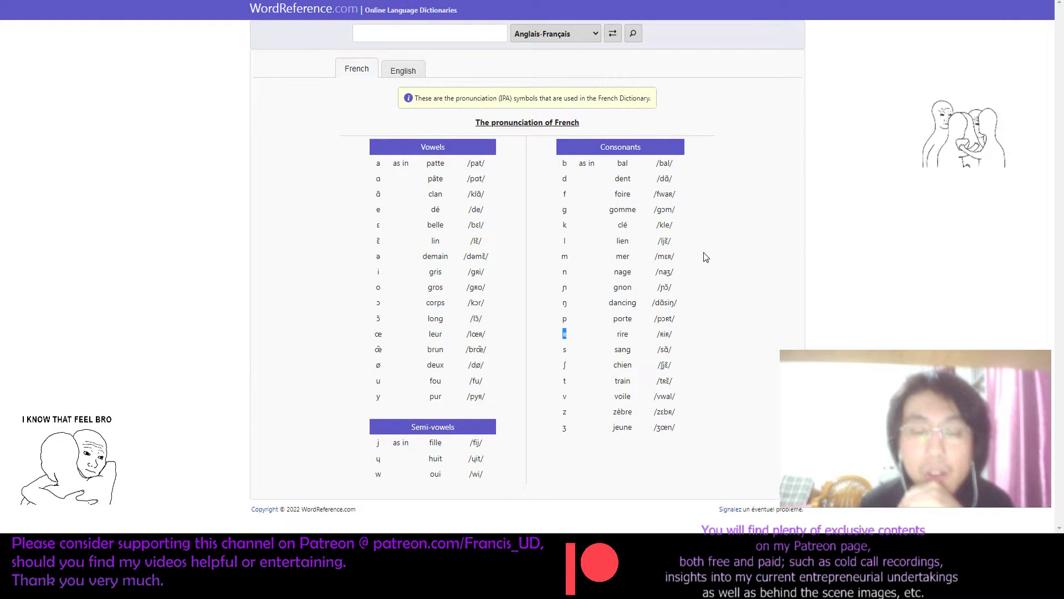
key("ctrl+Tab")
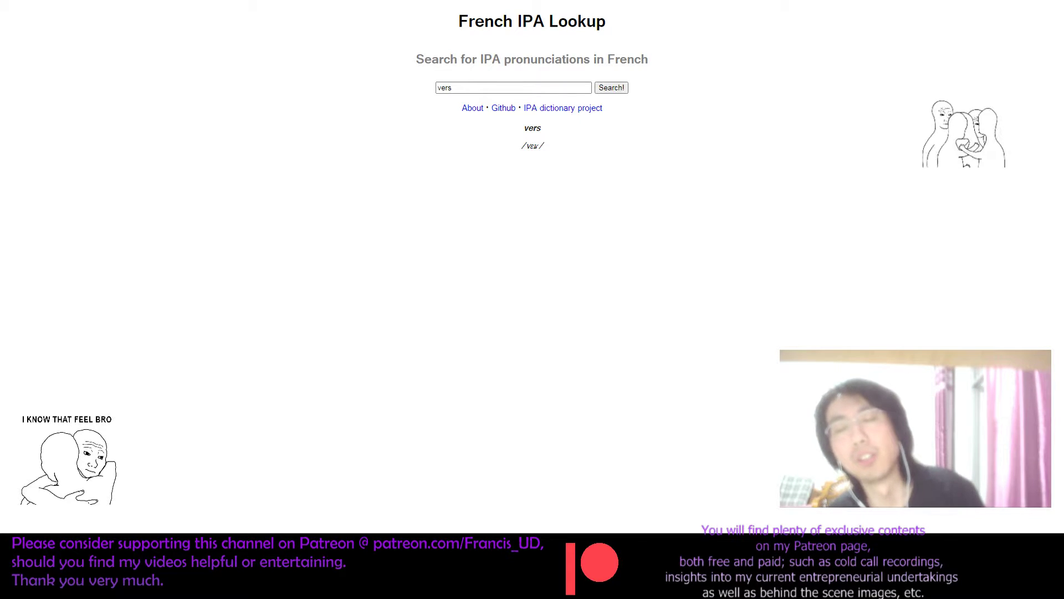
Step: Play the "vers" example audio in the lesson, then advance past the "journal (le)" card to the "sortir" card
key("ctrl+Tab")
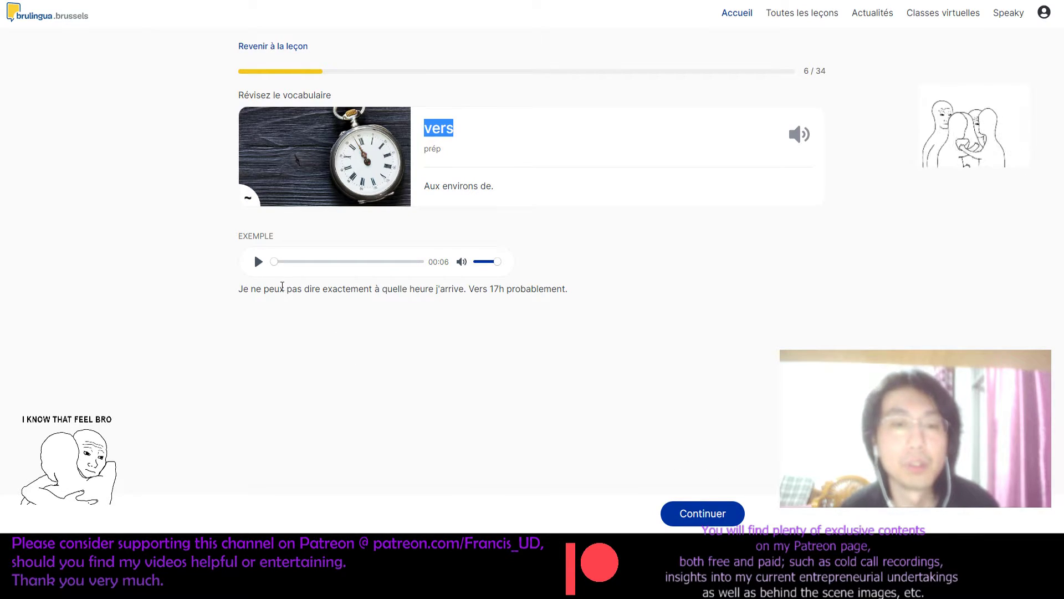
left_click(258, 261)
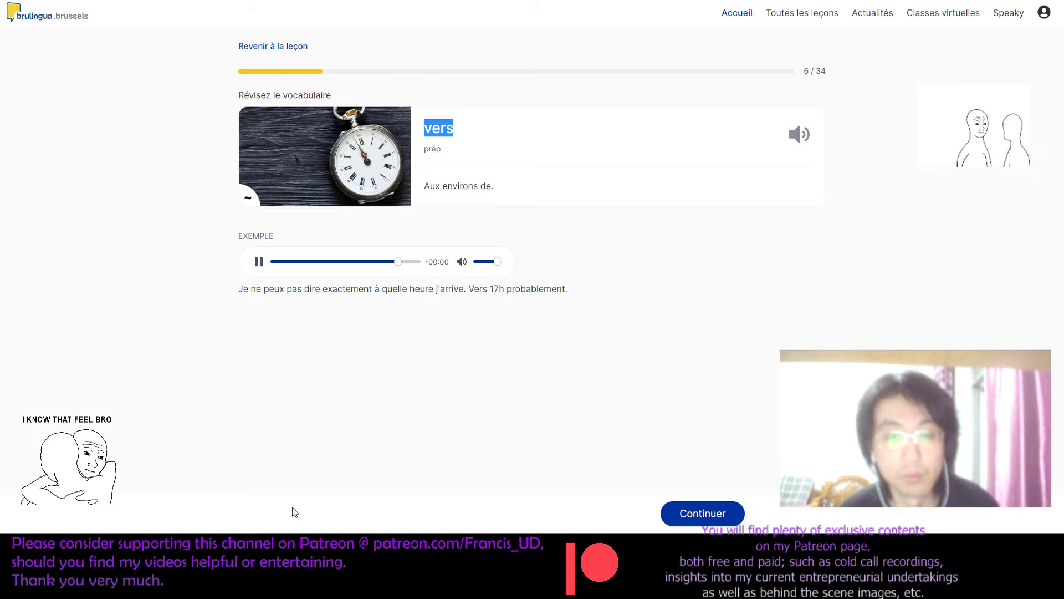
left_click(693, 513)
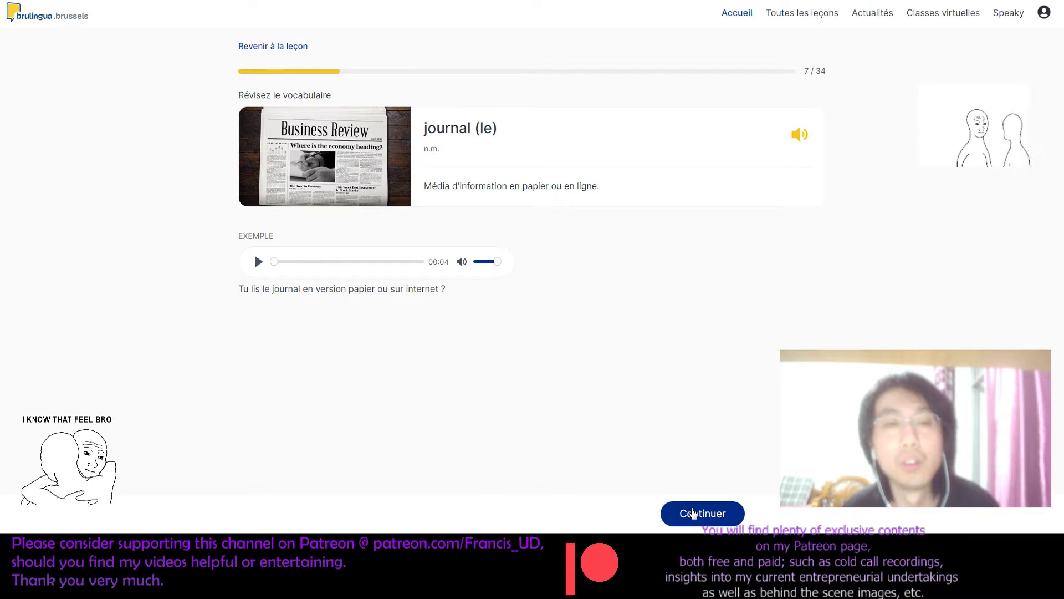
left_click(693, 514)
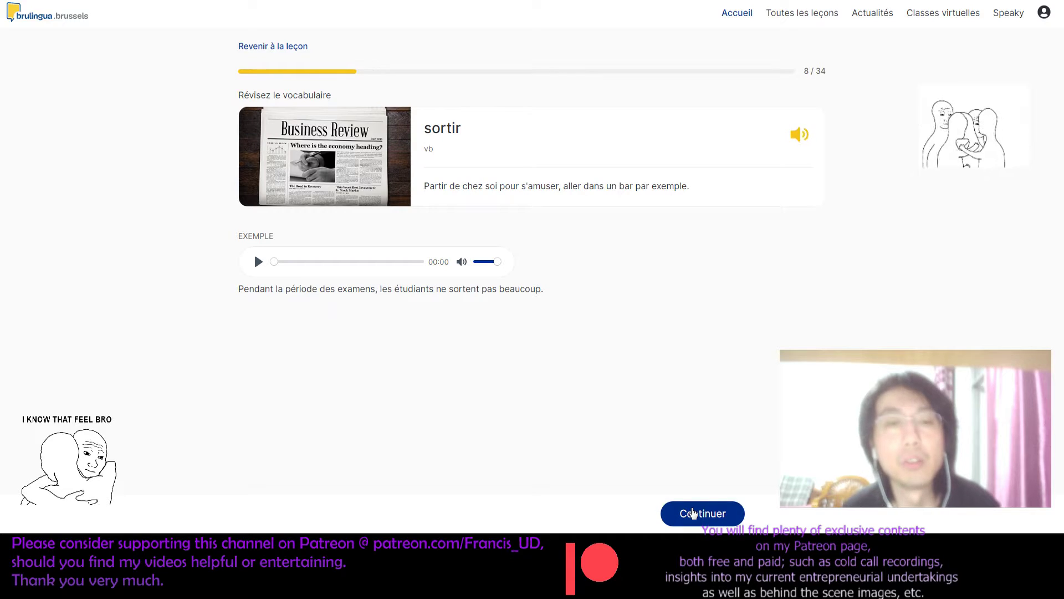
Step: Translate "sortir" from French to English in Google's translator
double_click(442, 129)
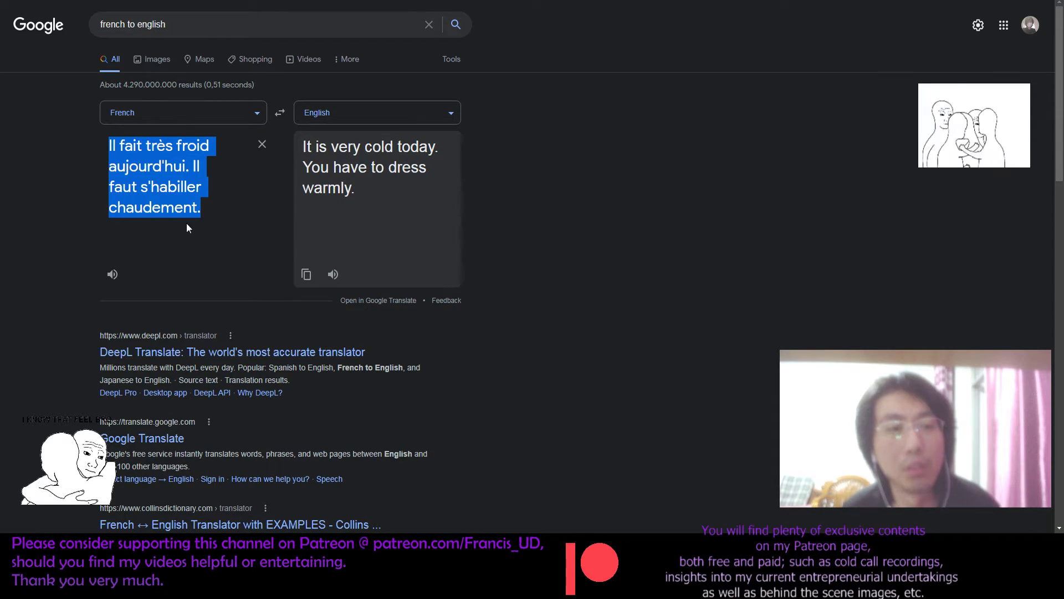
type("sortir")
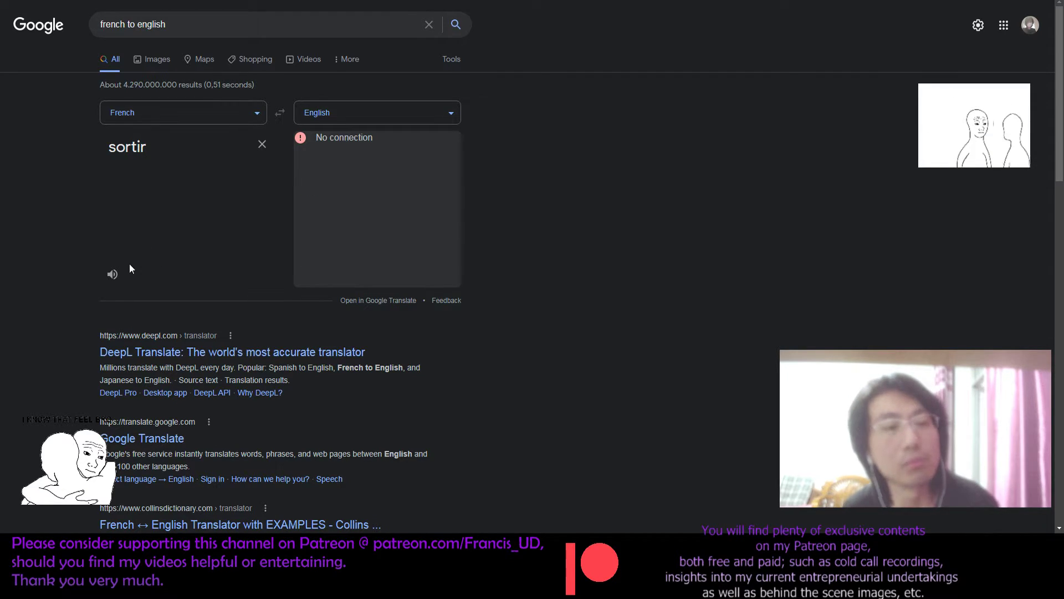
double_click(179, 154)
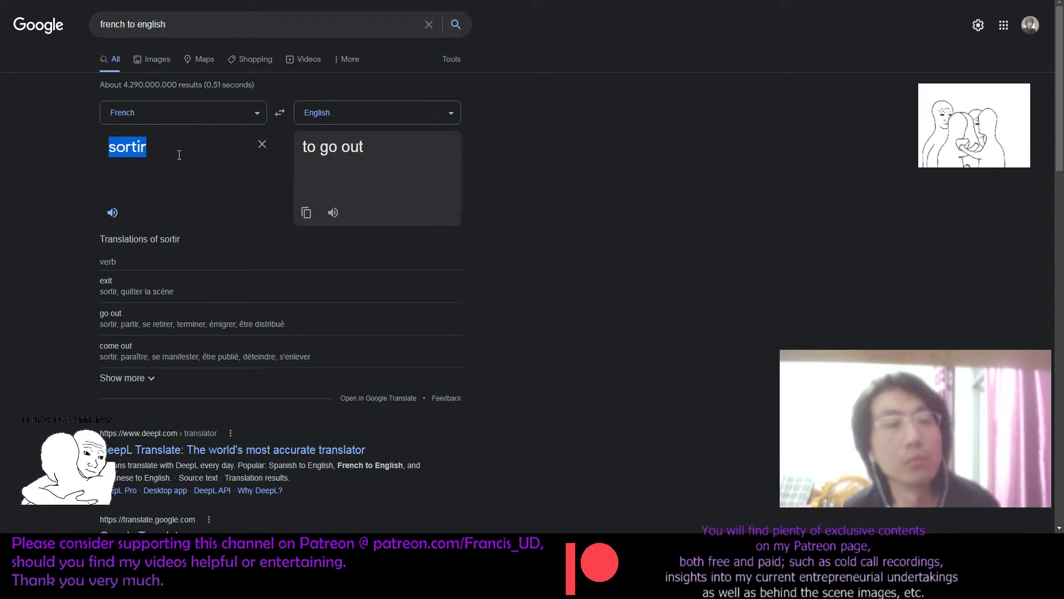
left_click(180, 155)
Step: Copy "sortir" from the translator and look up its pronunciation in French IPA Lookup
double_click(129, 144)
key("ctrl+c")
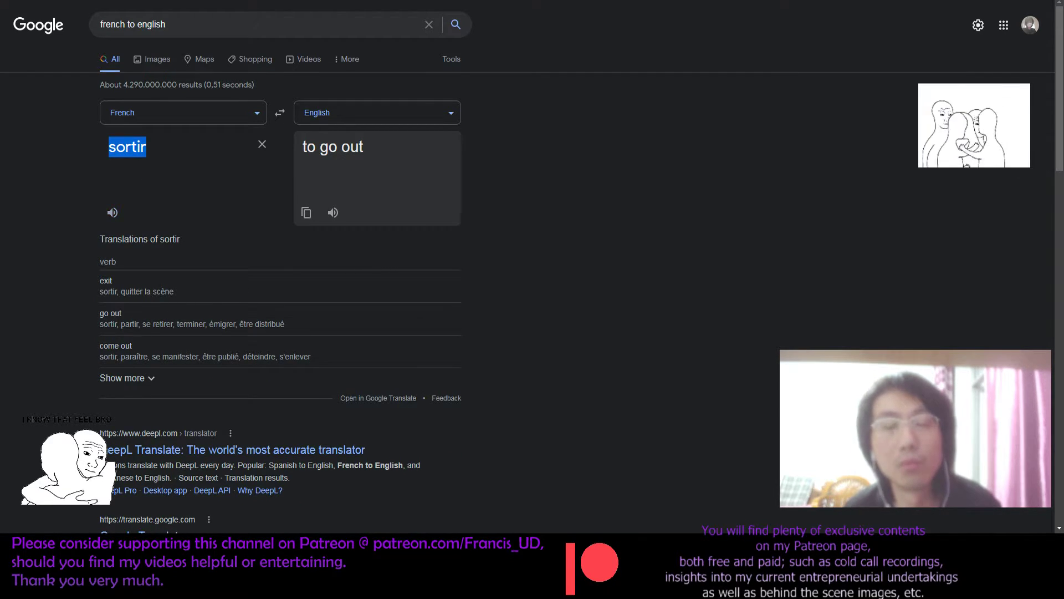
key("ctrl+Tab")
double_click(546, 88)
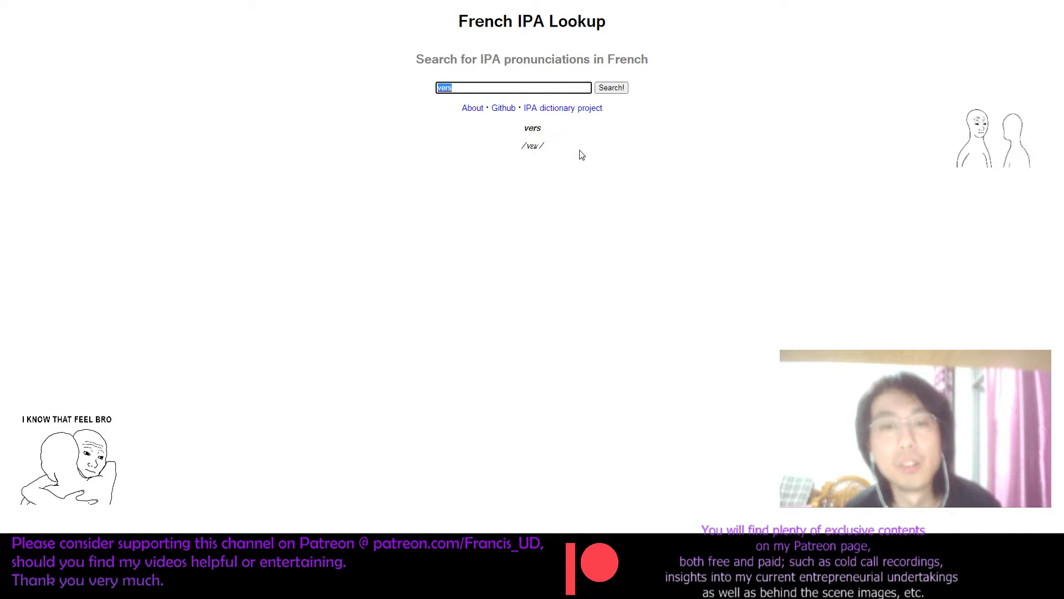
key("ctrl+v")
key("Return")
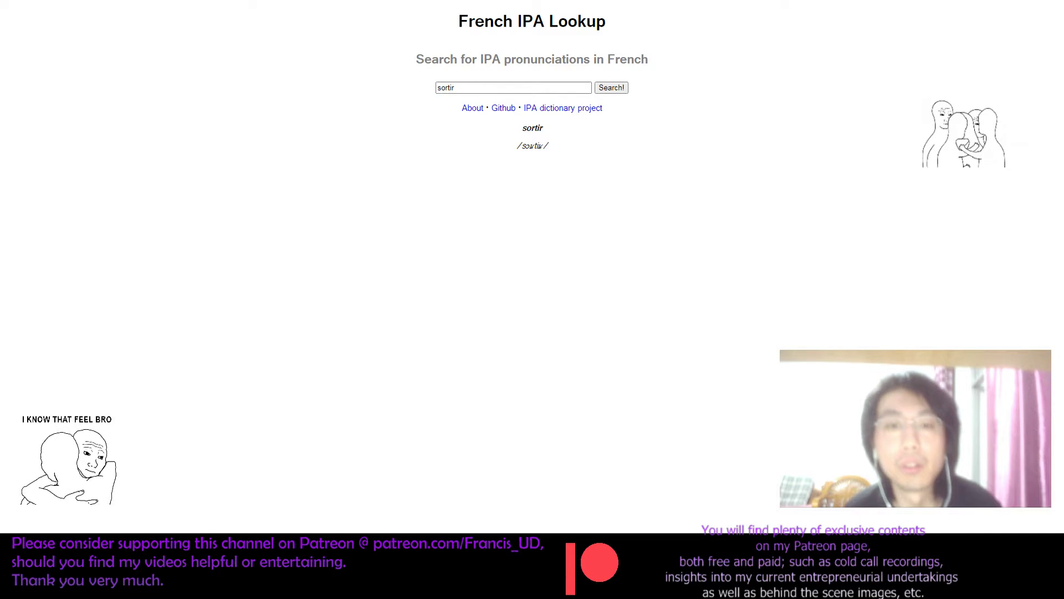
Step: Return to the Brulingua lesson and play the example audio on the "sortir" card
key("alt+Tab")
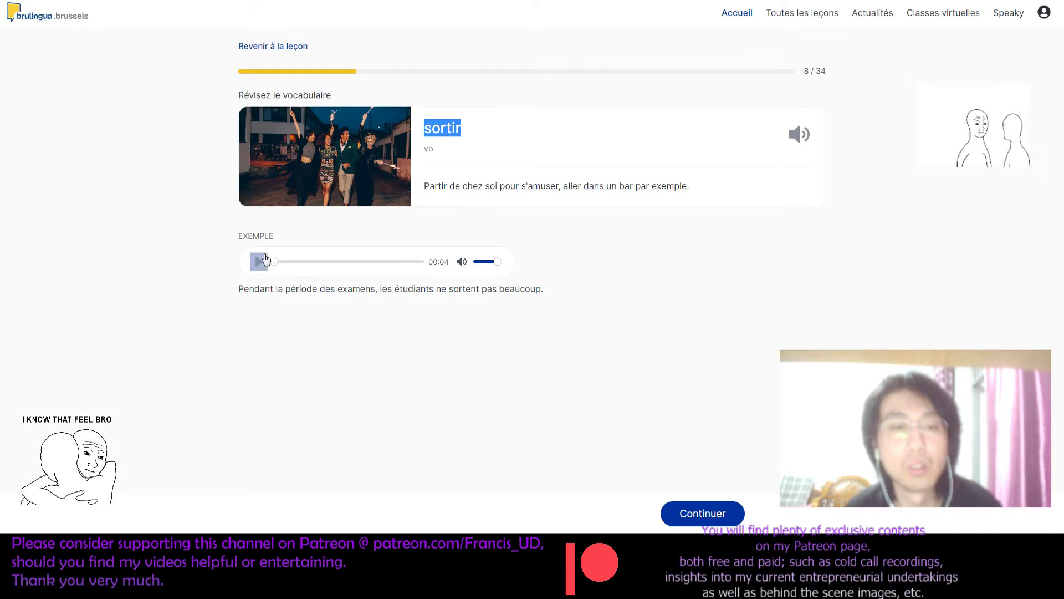
left_click(261, 318)
left_click(261, 268)
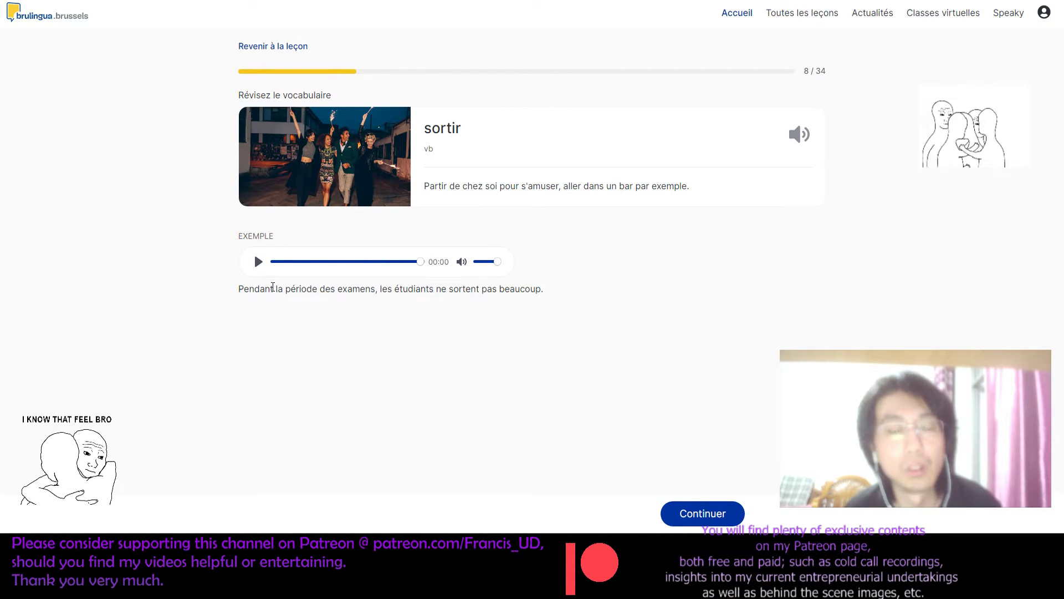
Step: Translate "Pendant" from the "sortir" example sentence into English in Google's translator and return to the lesson
left_click_drag(274, 289, 239, 288)
key("ctrl+c")
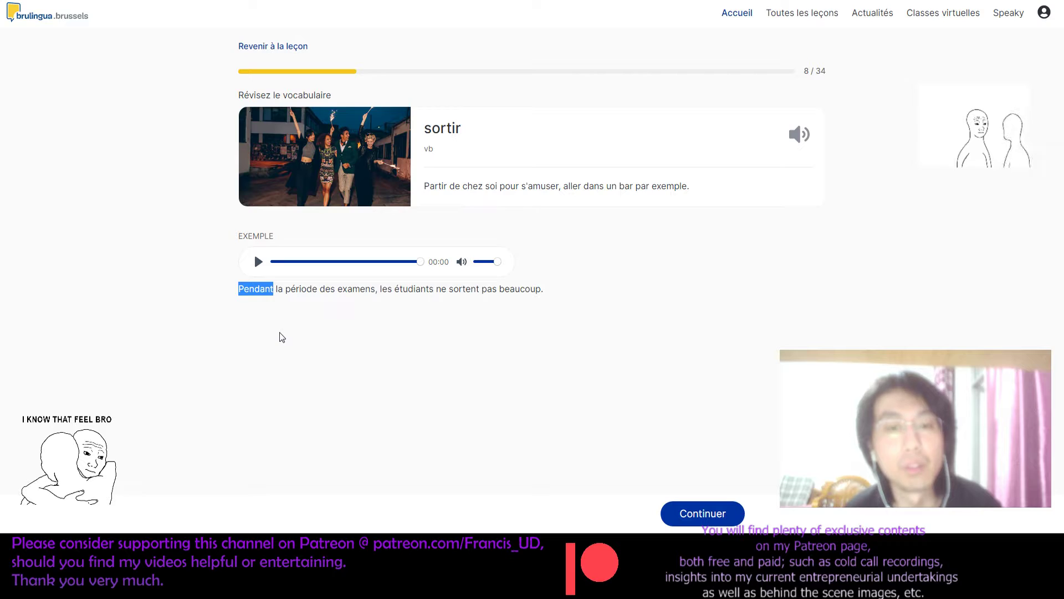
key("ctrl+Tab")
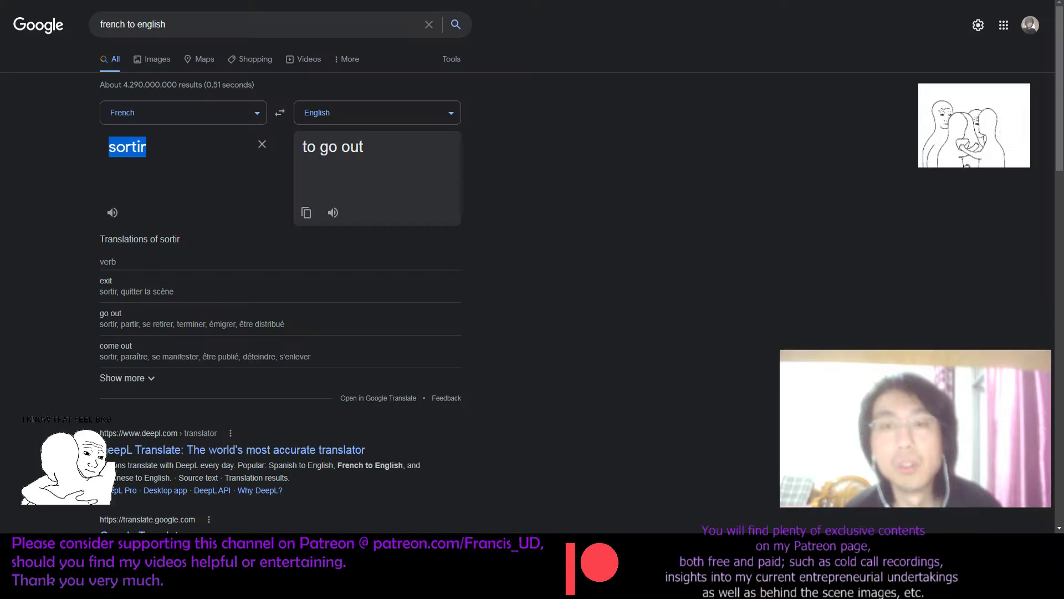
key("ctrl+v")
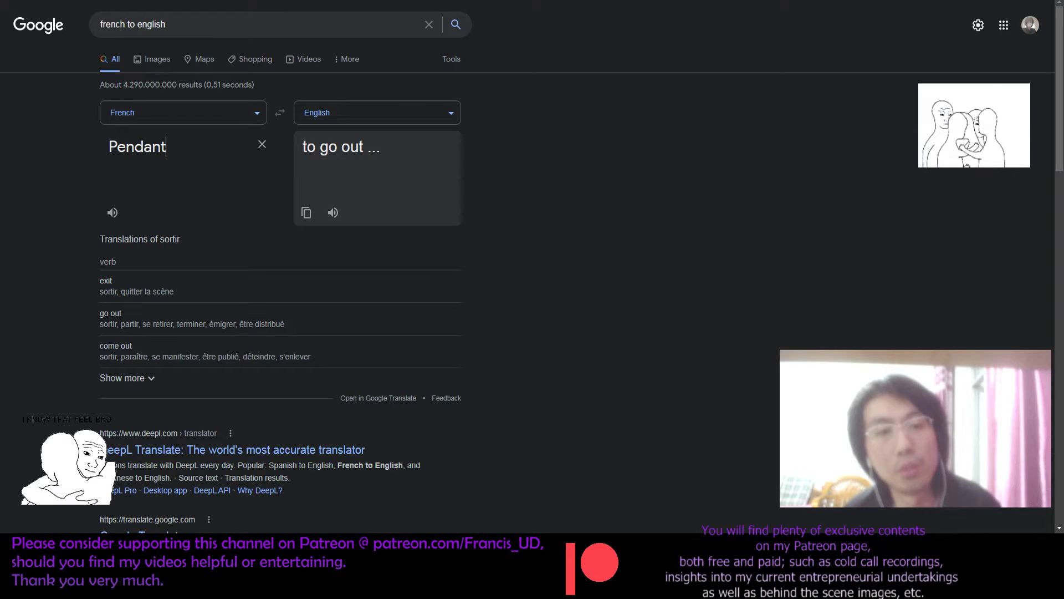
key("ctrl+a")
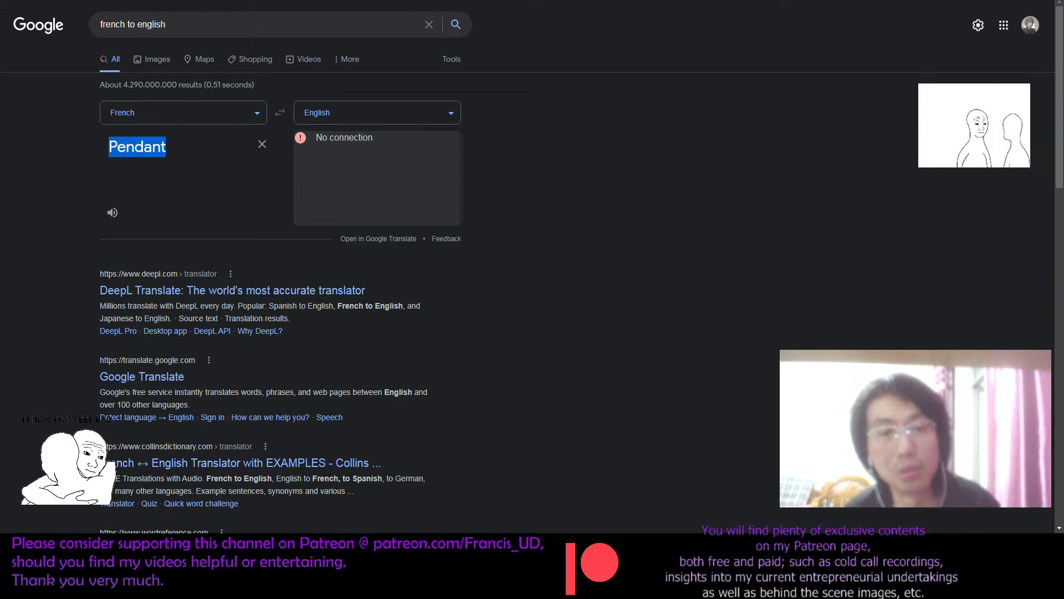
key("alt+Tab")
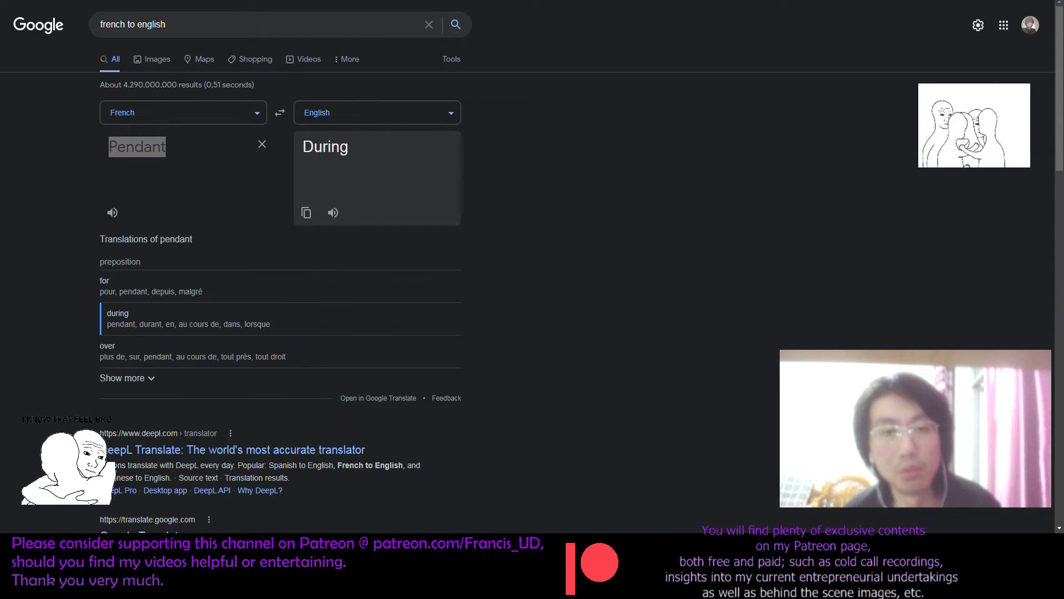
key("alt+Tab")
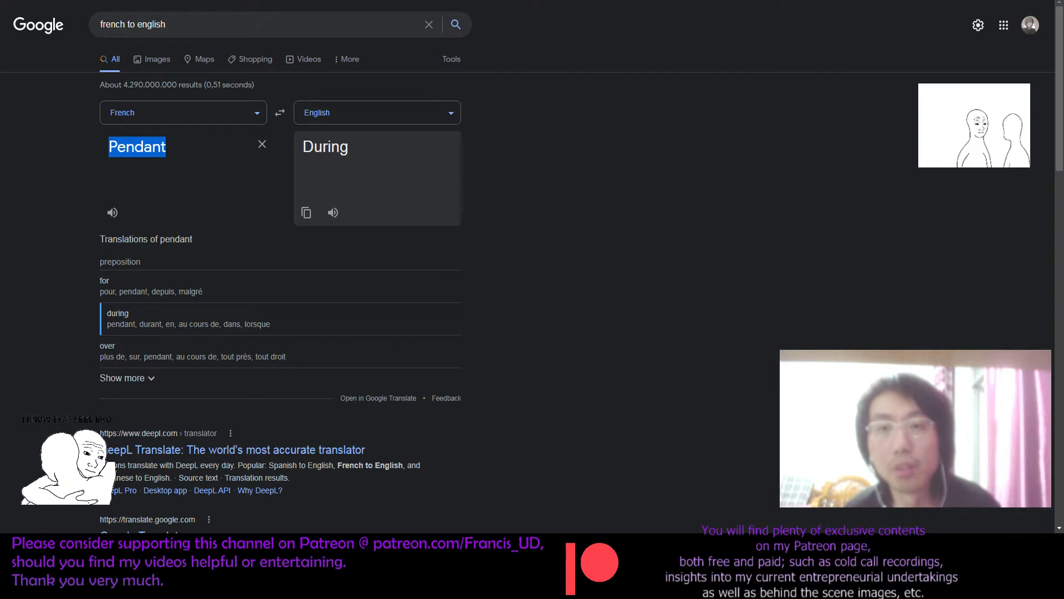
key("alt+Tab")
left_click(592, 237)
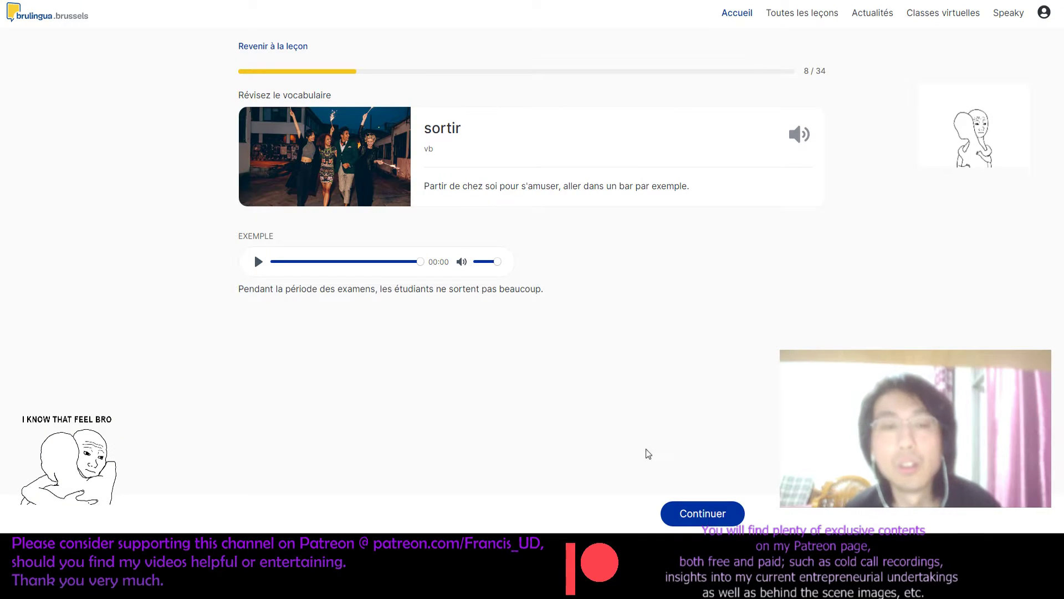
Step: Advance past the "boire" card to the "lire" card, copying the word "lire" and playing its example audio
left_click(688, 514)
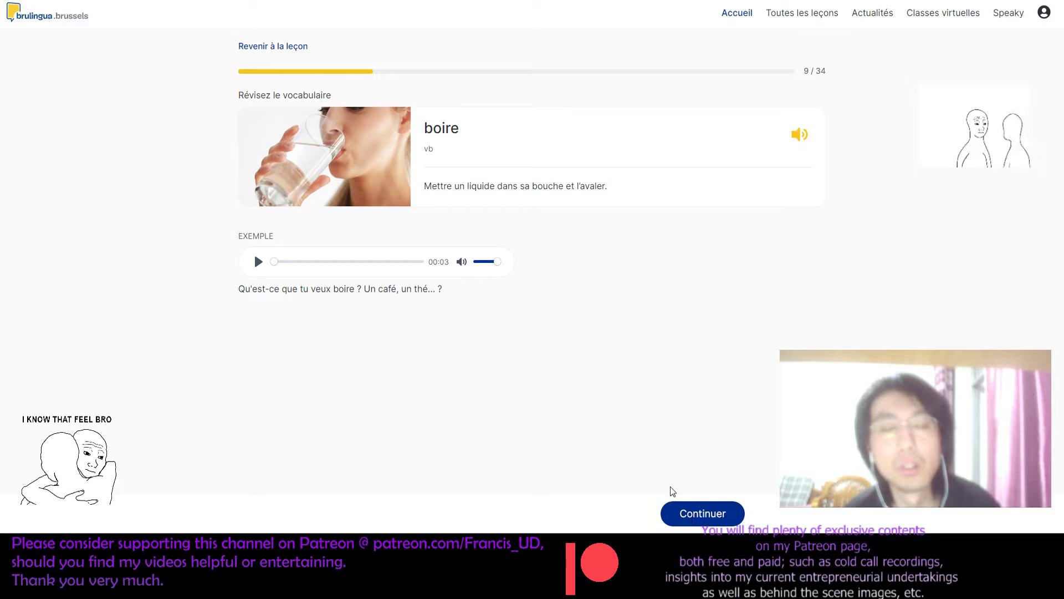
left_click(703, 514)
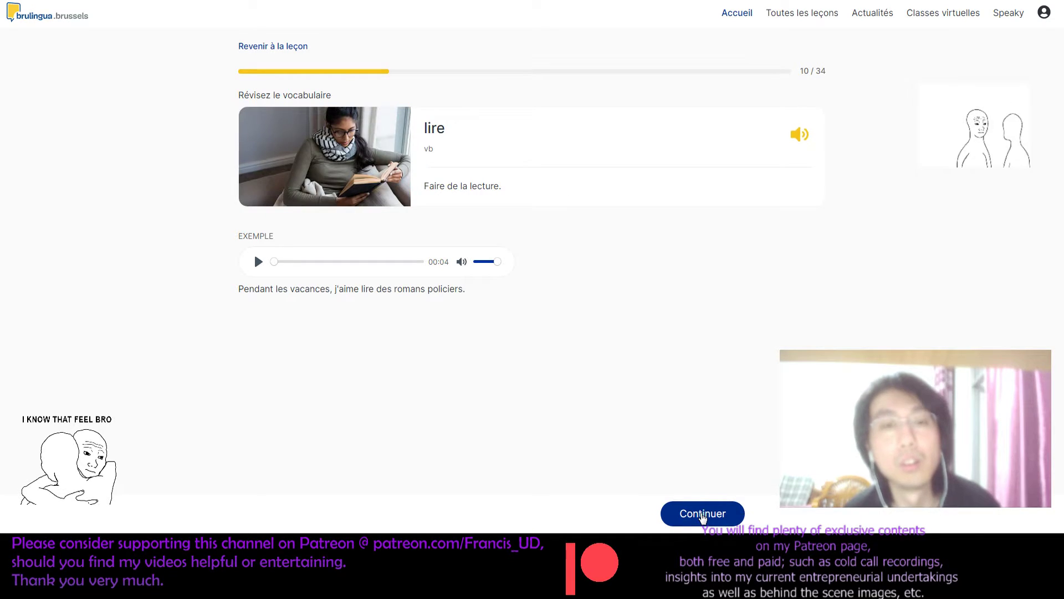
left_click_drag(450, 128, 421, 128)
key("ctrl+c")
left_click(258, 261)
Step: Look up the pronunciation of "lire" in French IPA Lookup, then return to the card and replay its example audio
key("ctrl+Tab")
double_click(474, 88)
key("ctrl+v")
left_click(609, 90)
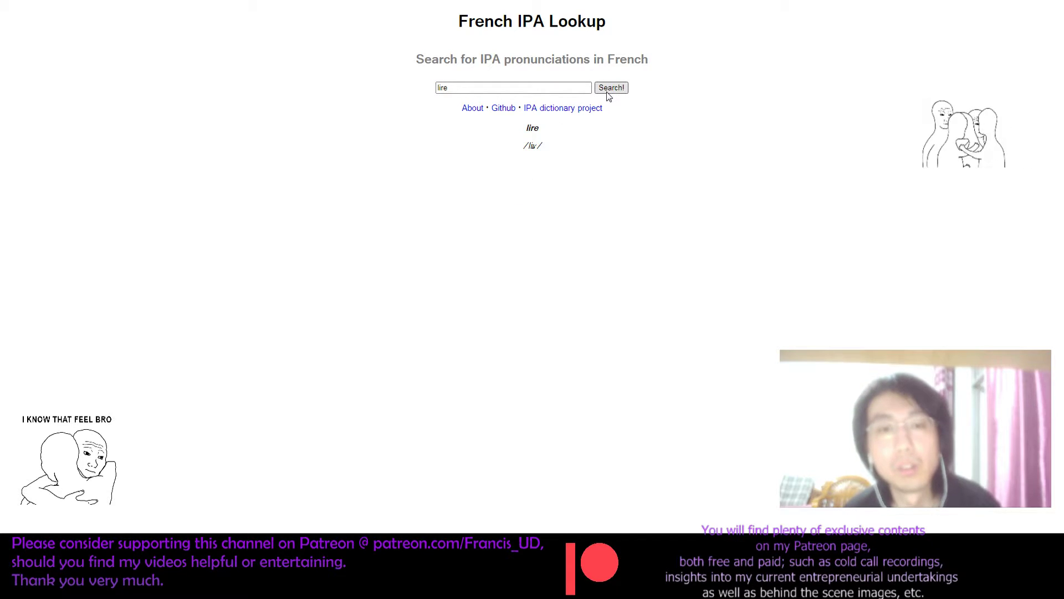
key("ctrl+Tab")
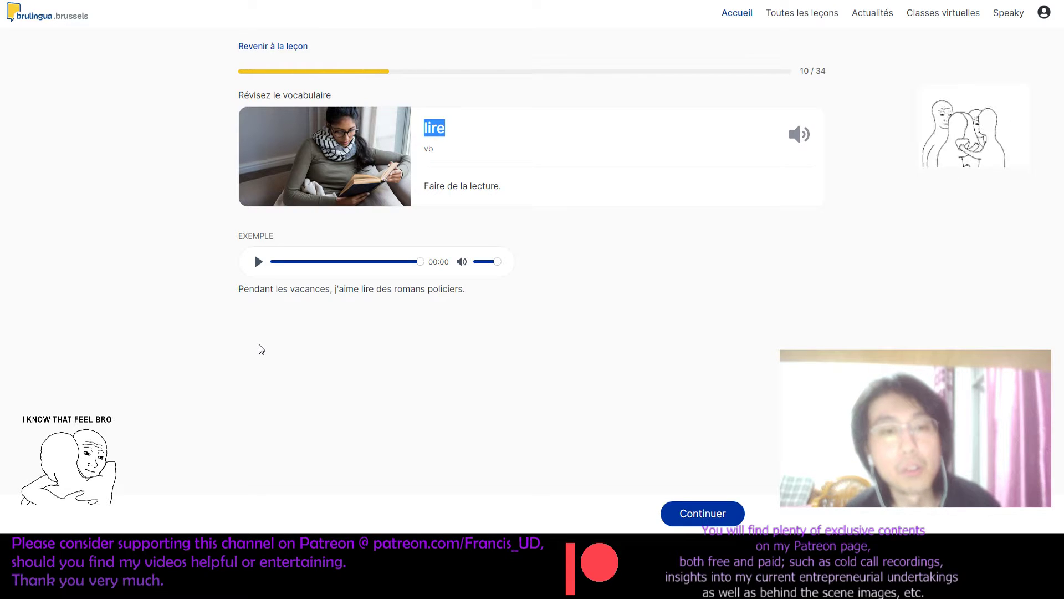
left_click(258, 261)
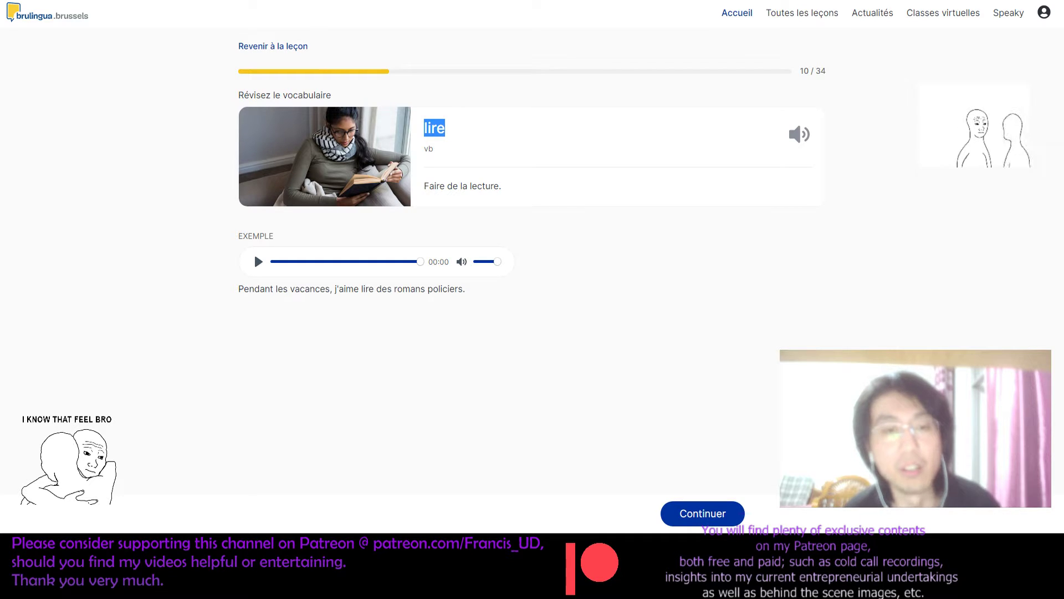
Step: Look up the pronunciation of "des" from the "lire" example sentence in French IPA Lookup and return to the lesson
double_click(391, 288)
key("ctrl+c")
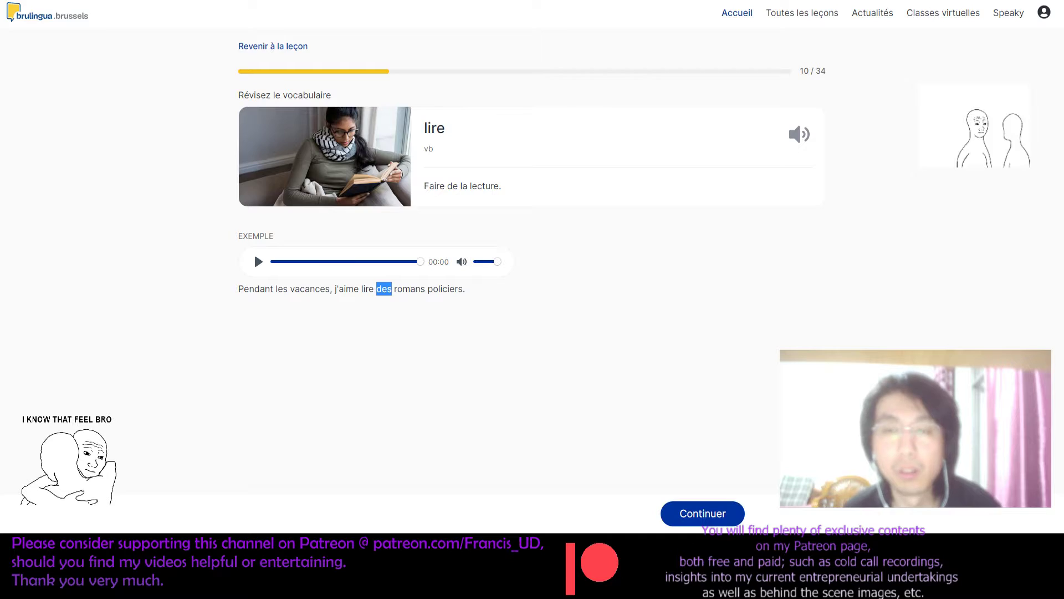
key("alt+Tab")
double_click(544, 88)
key("ctrl+v")
left_click(611, 89)
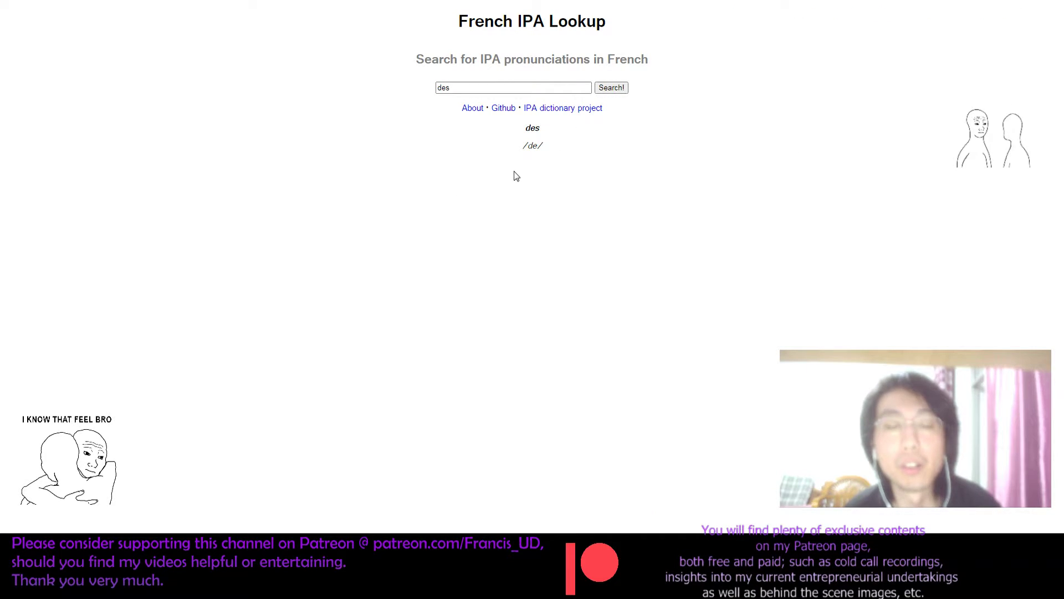
left_click_drag(540, 129, 533, 128)
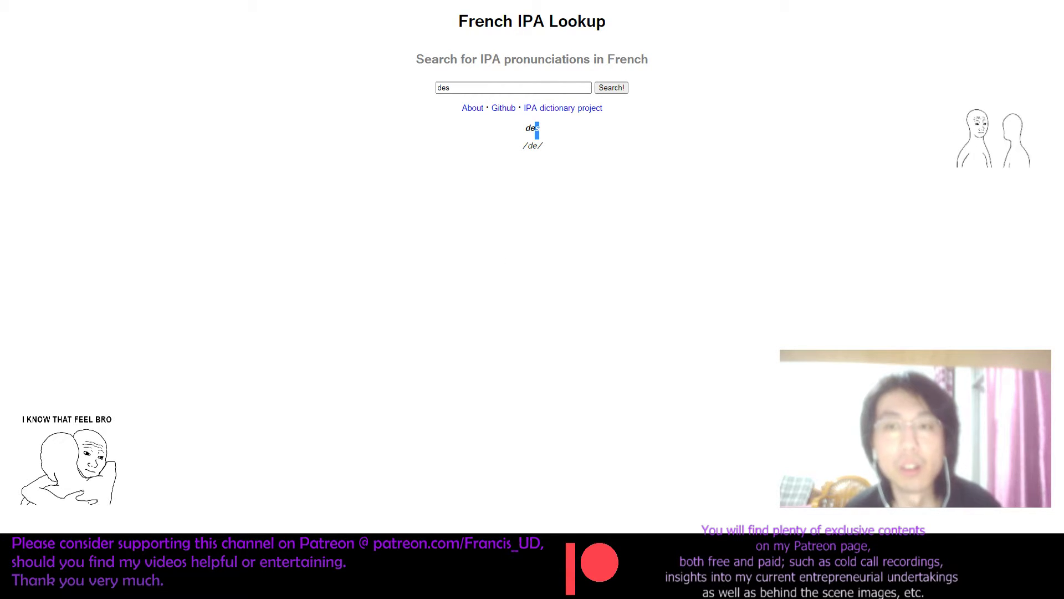
key("ctrl+Tab")
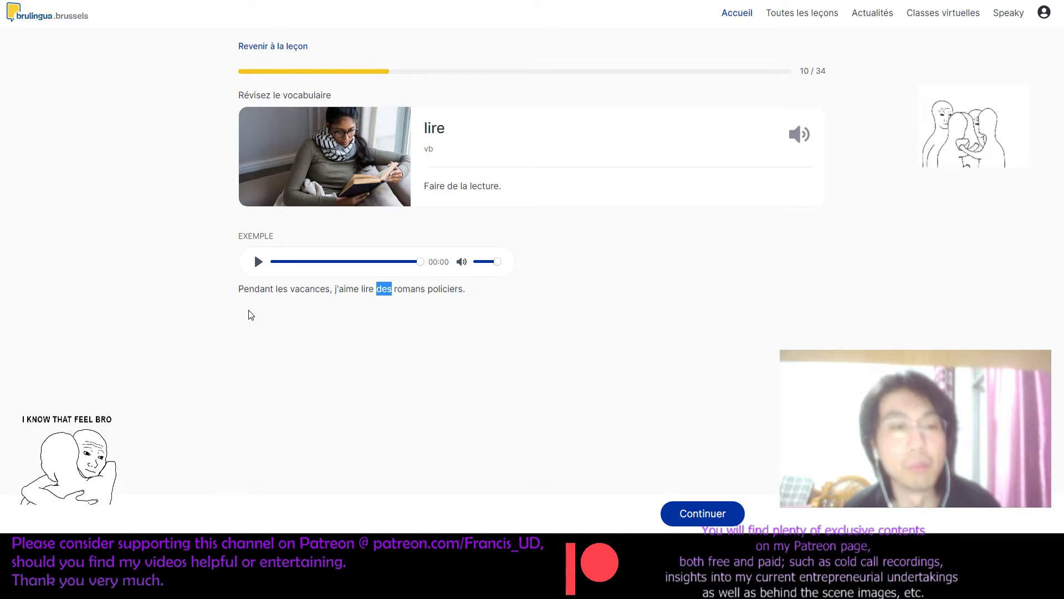
Step: Look up the pronunciation of "Pendant" from the "lire" example sentence in French IPA Lookup
left_click_drag(235, 289, 274, 295)
key("ctrl+c")
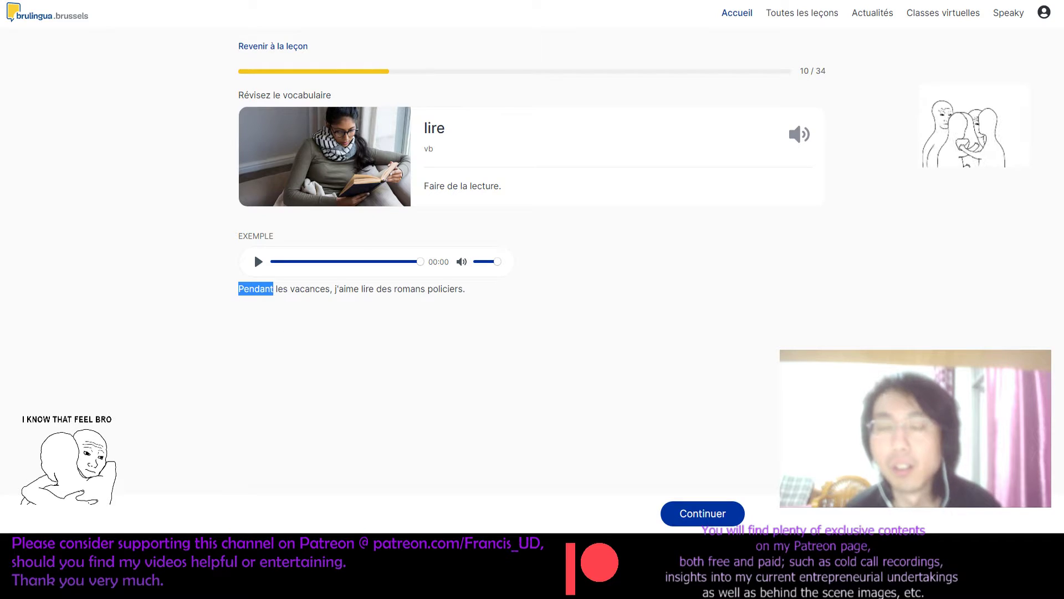
key("alt+Tab")
double_click(521, 86)
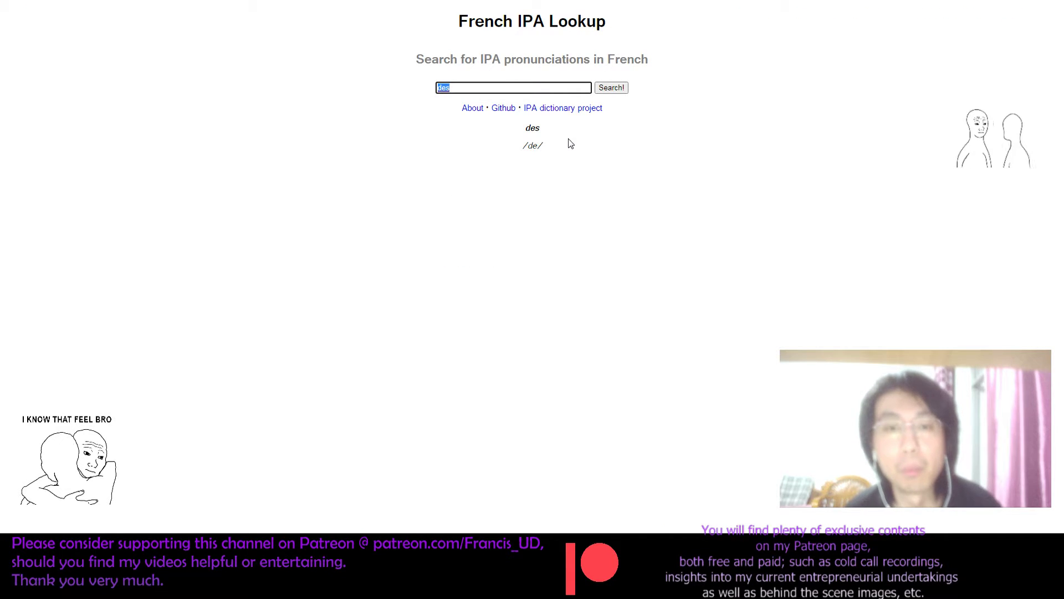
key("ctrl+v")
left_click(604, 90)
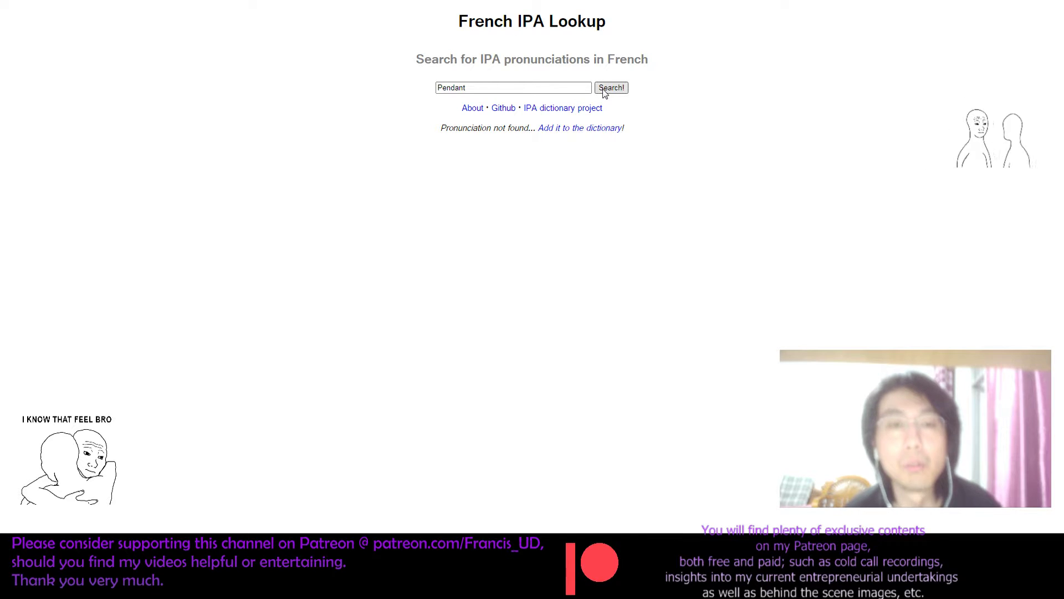
left_click(554, 88)
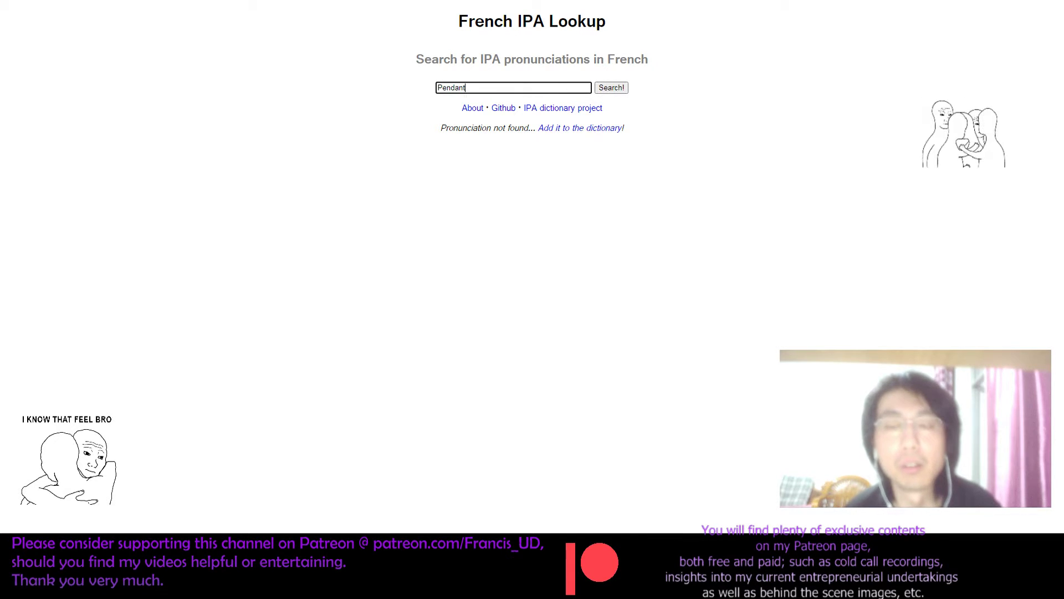
Step: Switch to Google's translator, play the French audio of "Pendant" repeatedly, and return to the lesson
key("alt+Tab")
key("alt+Tab")
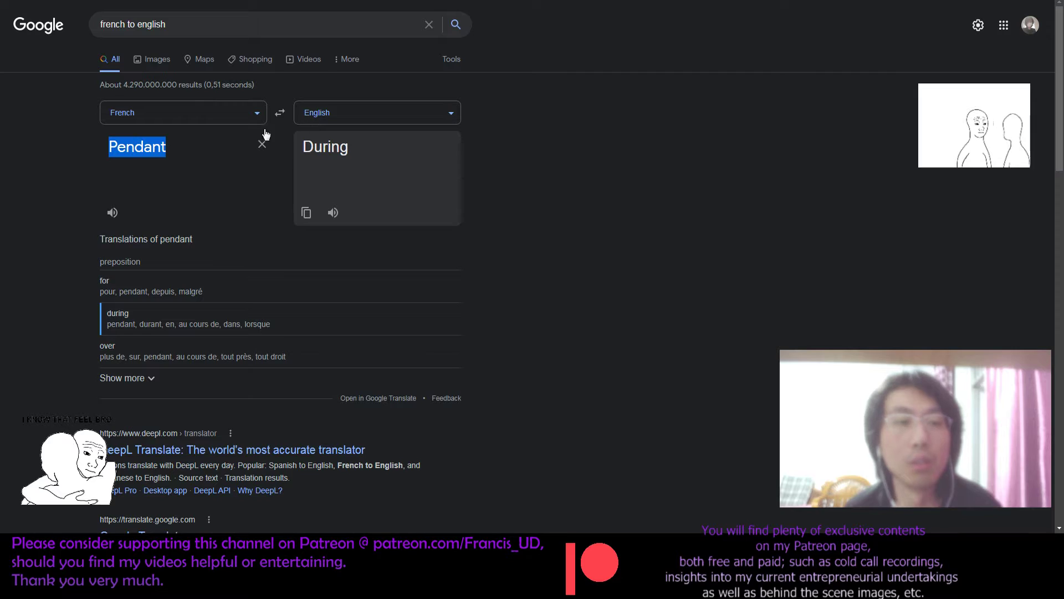
left_click(112, 213)
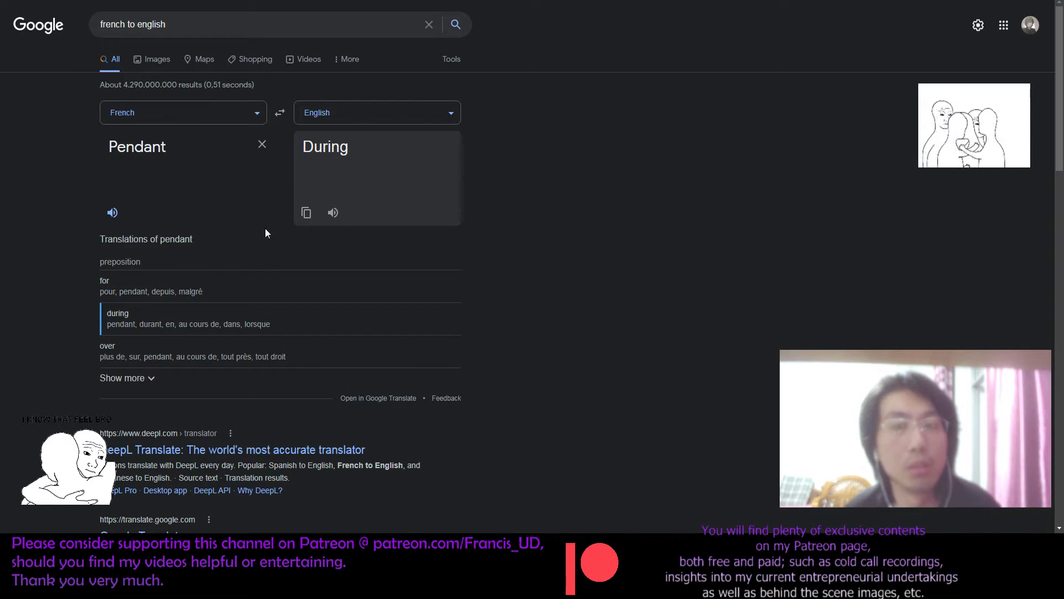
left_click(113, 213)
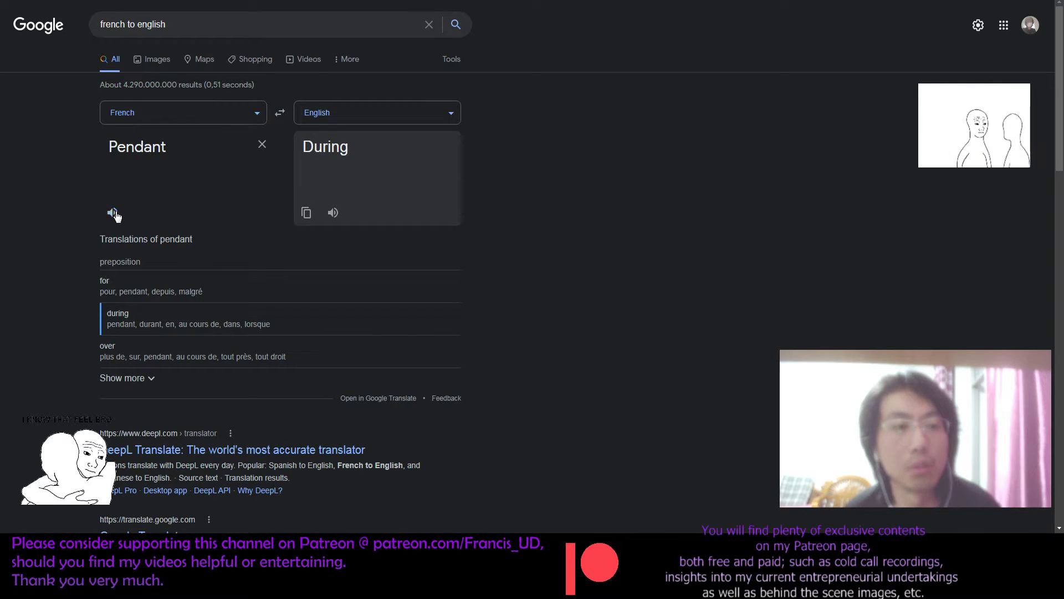
left_click(120, 213)
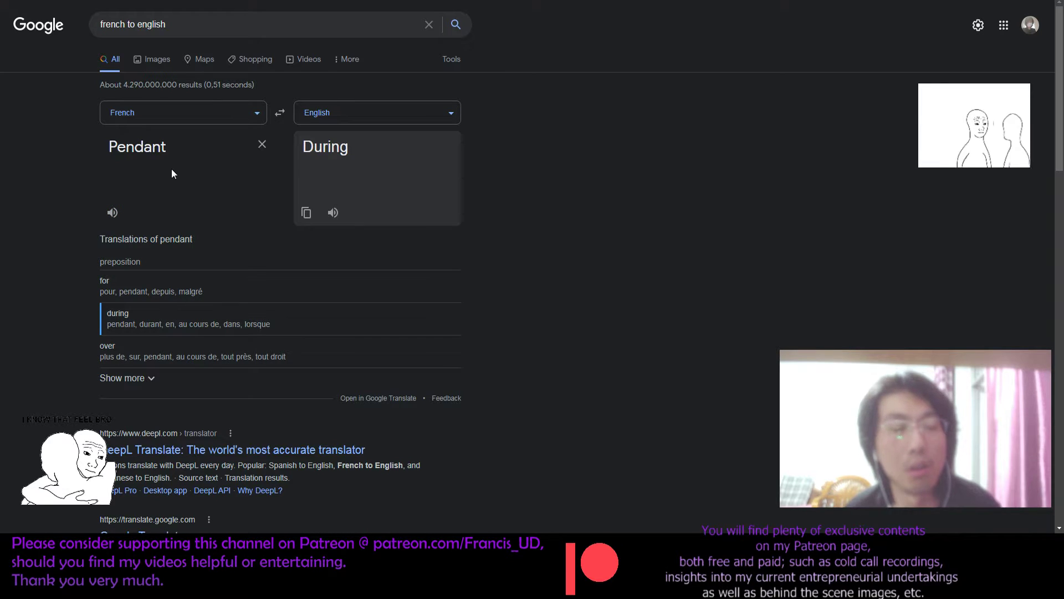
key("alt+Tab")
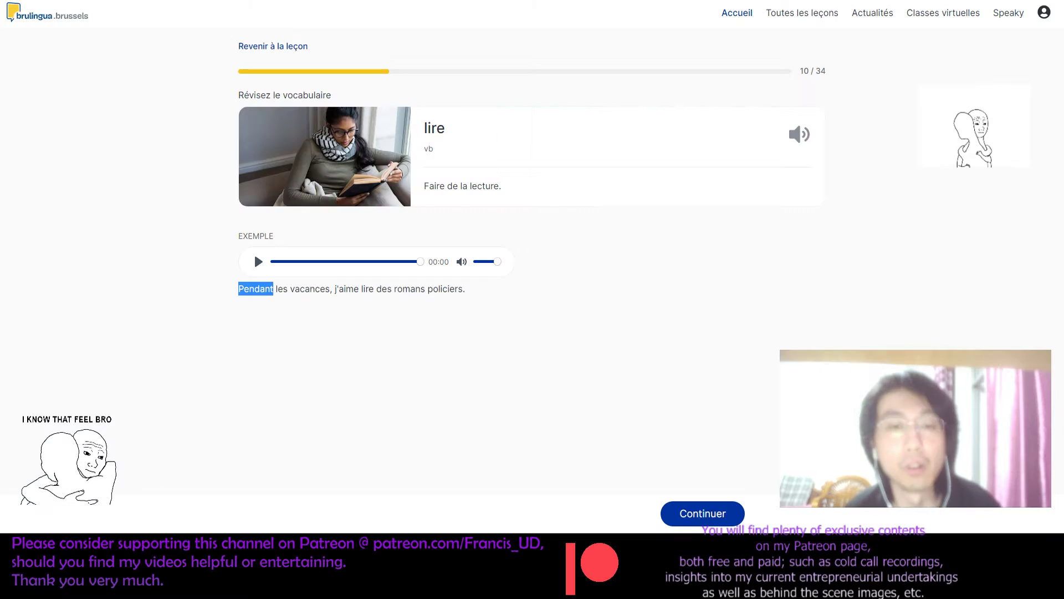
Step: Advance through the vocabulary cards from "lire" to "faire le ménage"
left_click(693, 510)
left_click(693, 511)
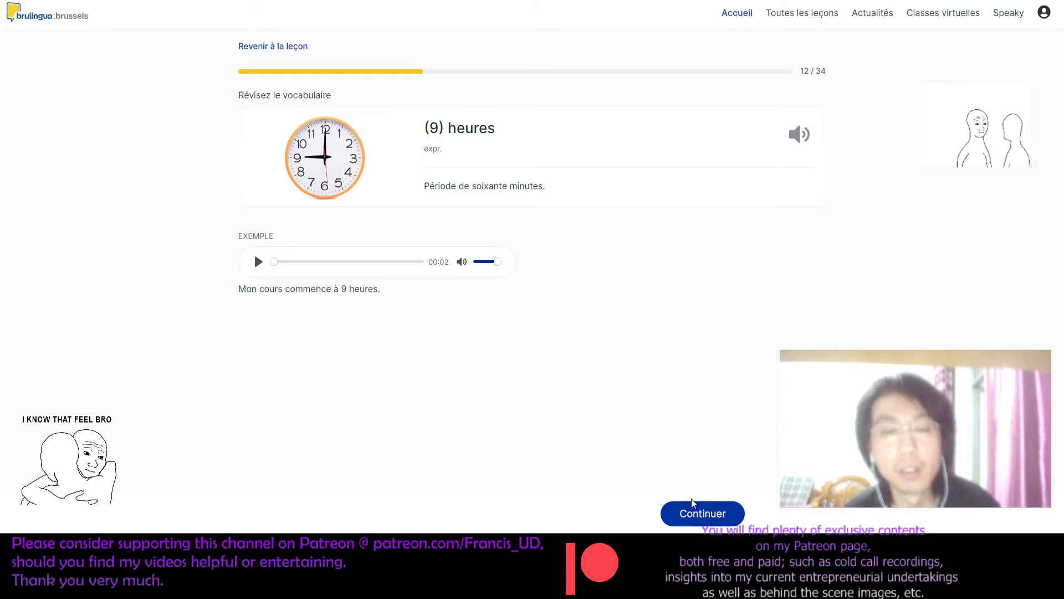
left_click(697, 516)
left_click(697, 515)
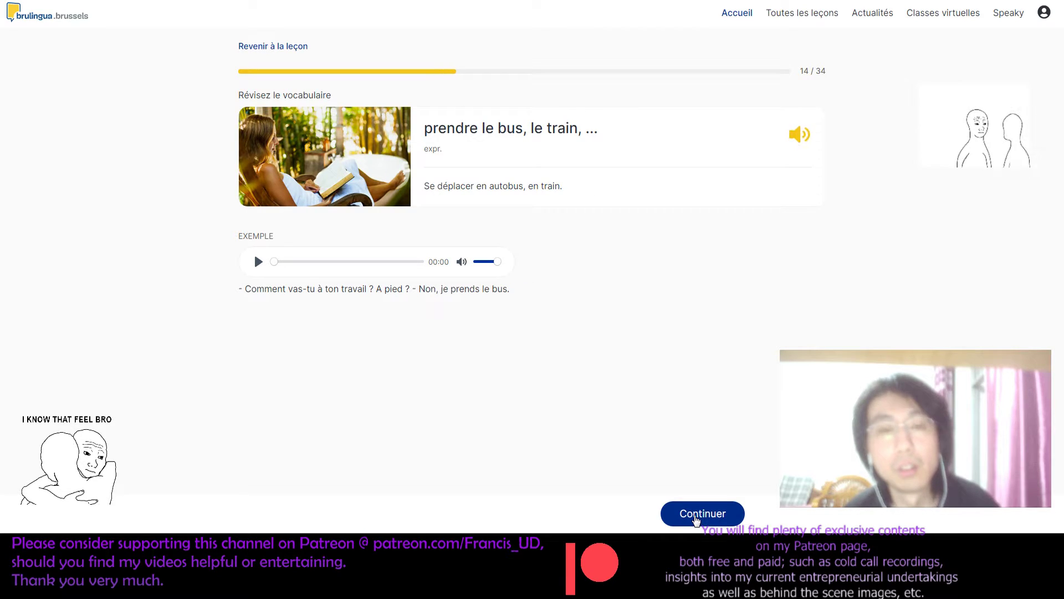
left_click(697, 521)
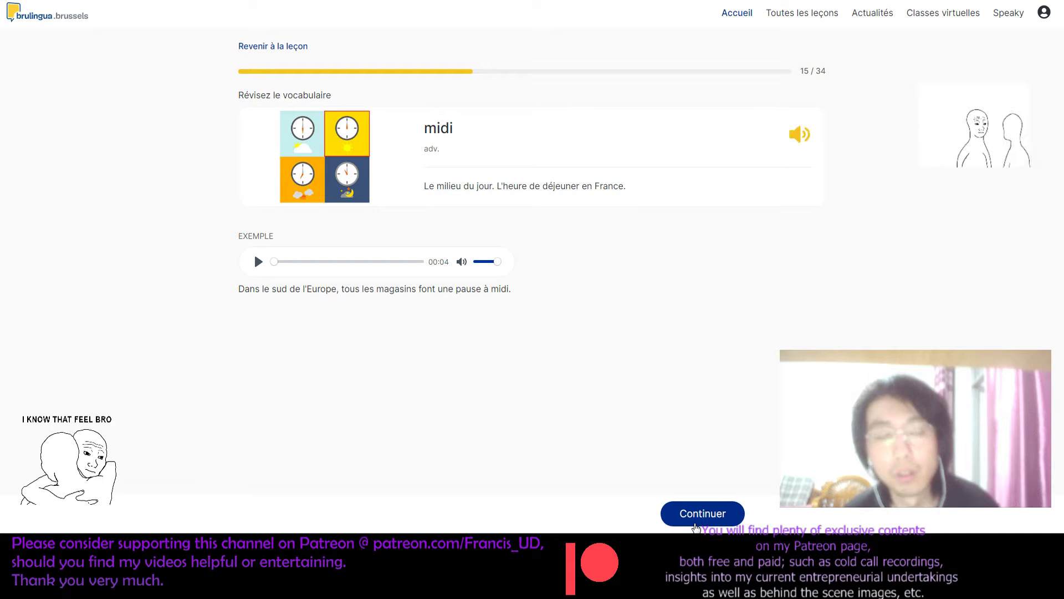
left_click(697, 524)
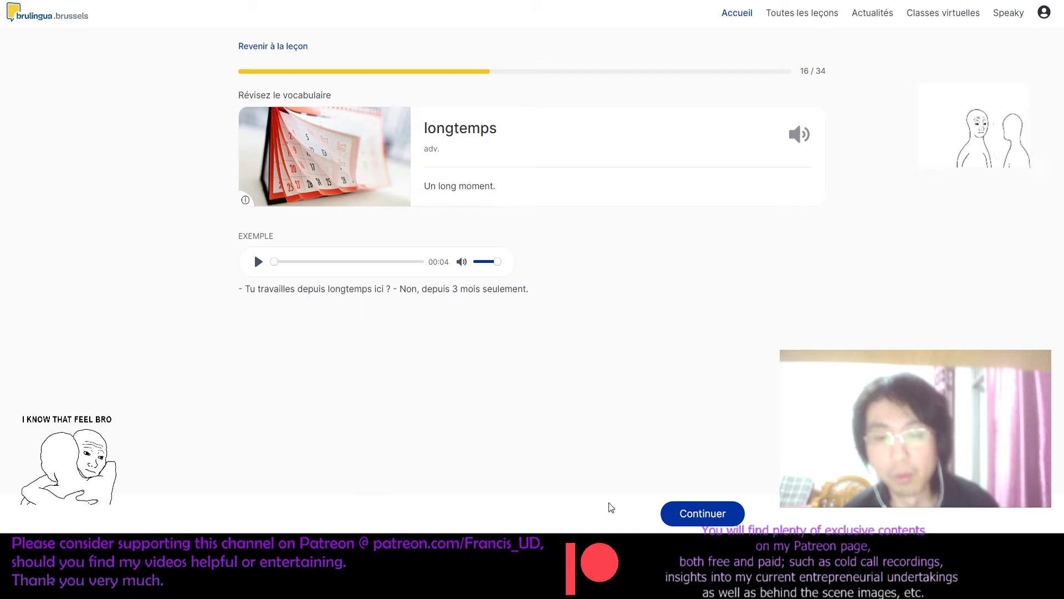
left_click(680, 515)
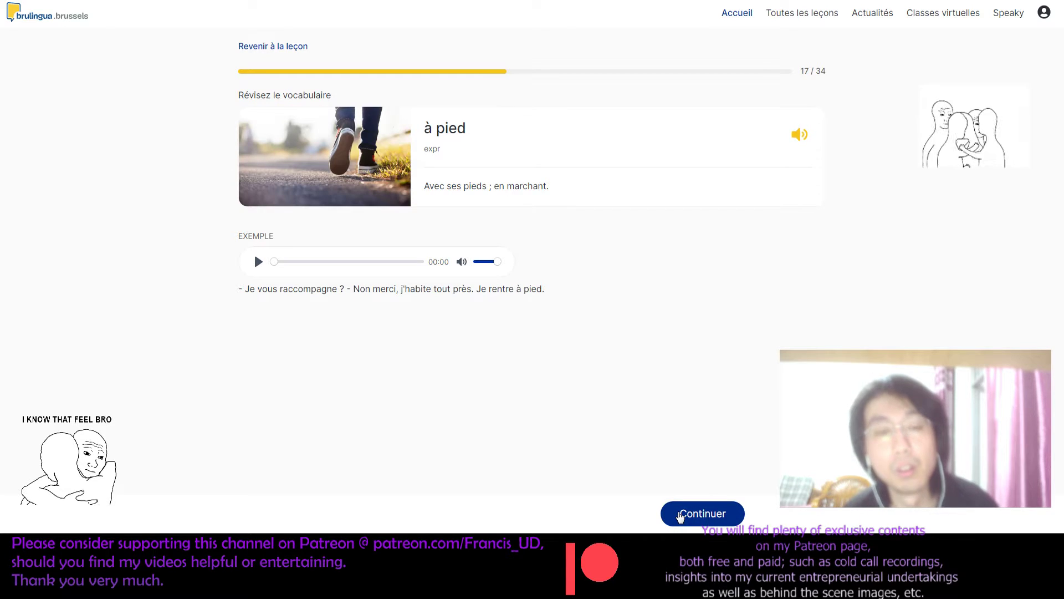
left_click(682, 515)
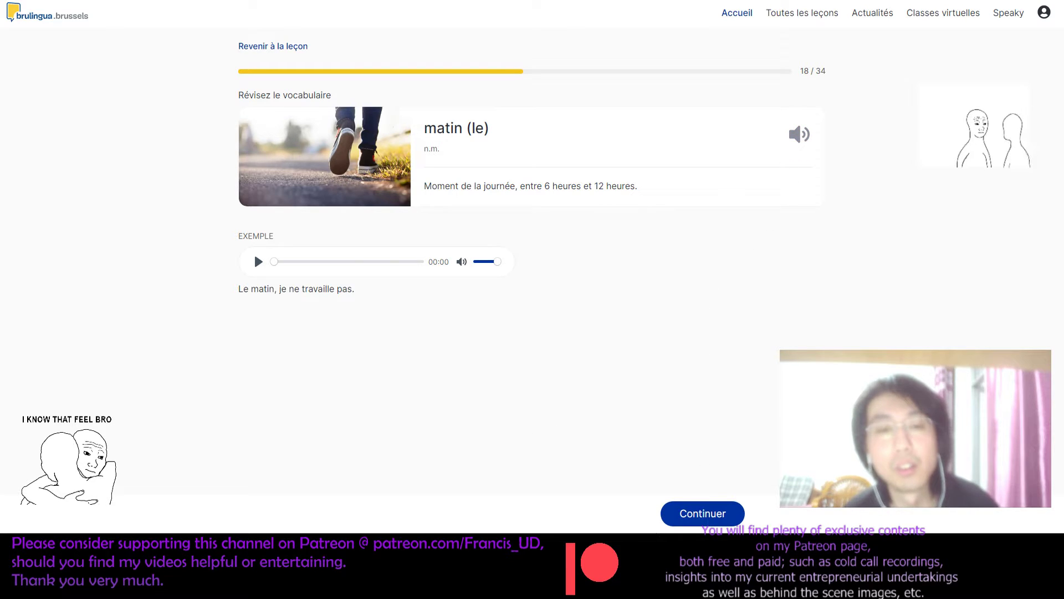
left_click(672, 521)
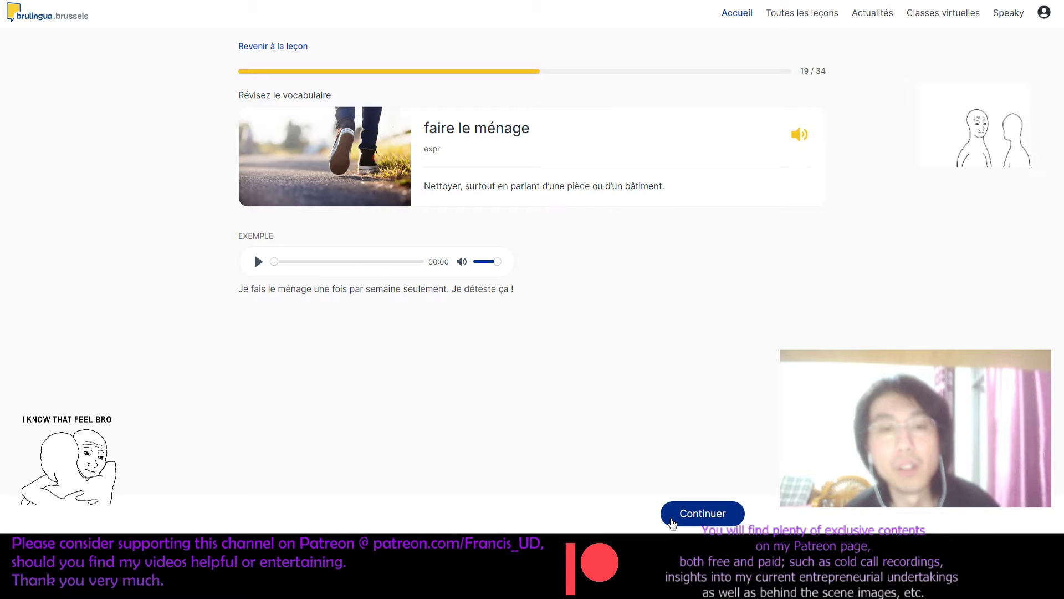
Step: Search French IPA Lookup for the pronunciation of "faire le ménage" and return to the lesson
triple_click(513, 124)
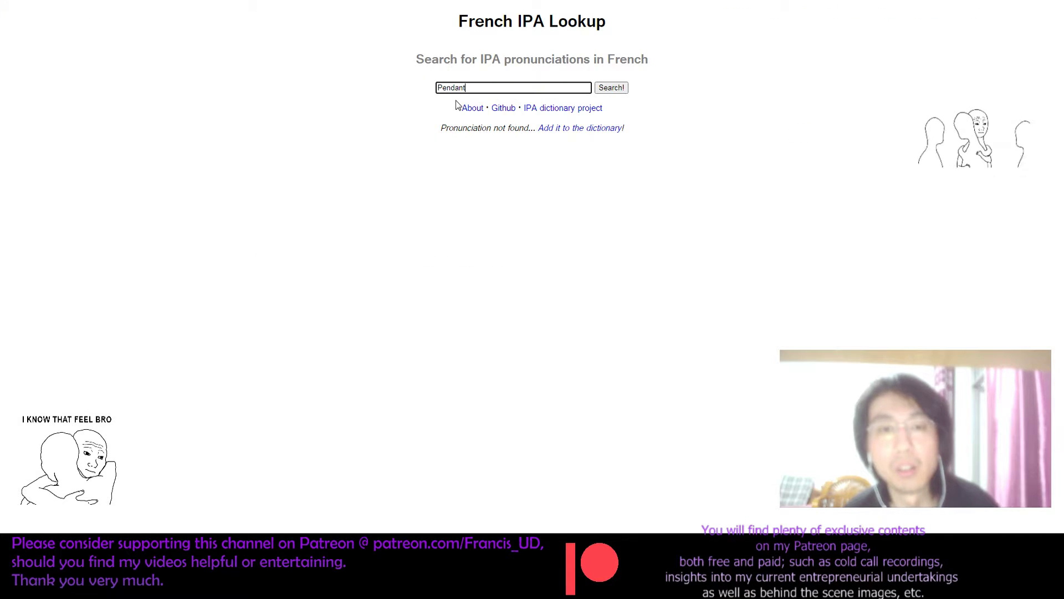
double_click(452, 87)
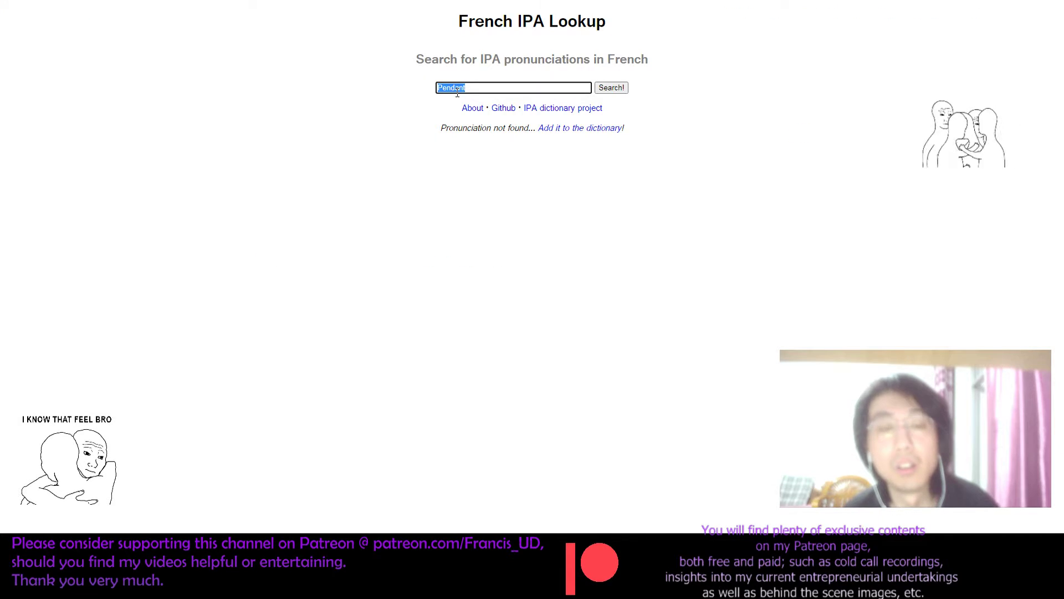
type("faire le ménage")
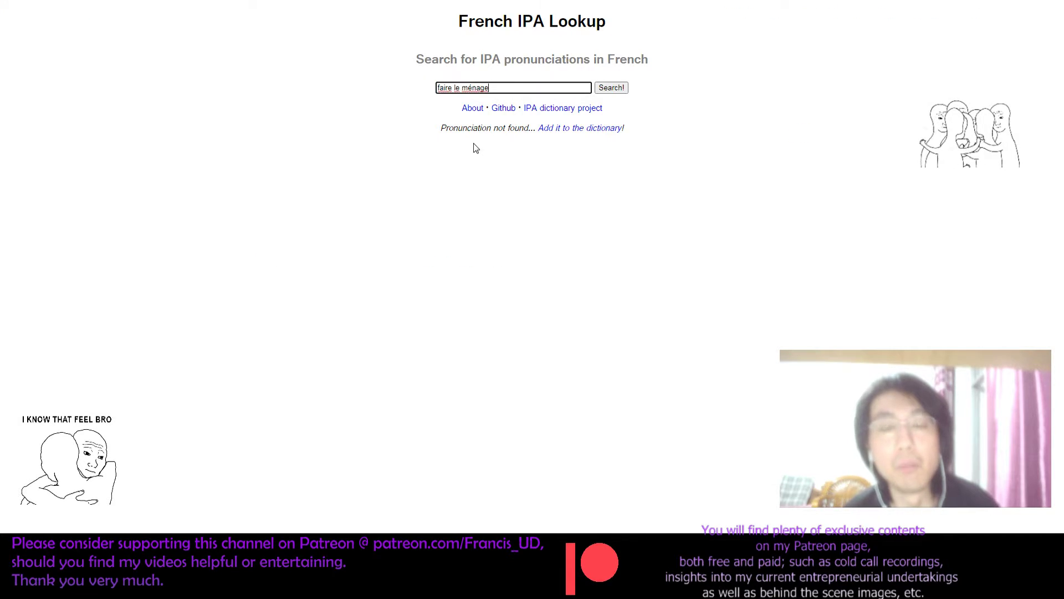
left_click(615, 91)
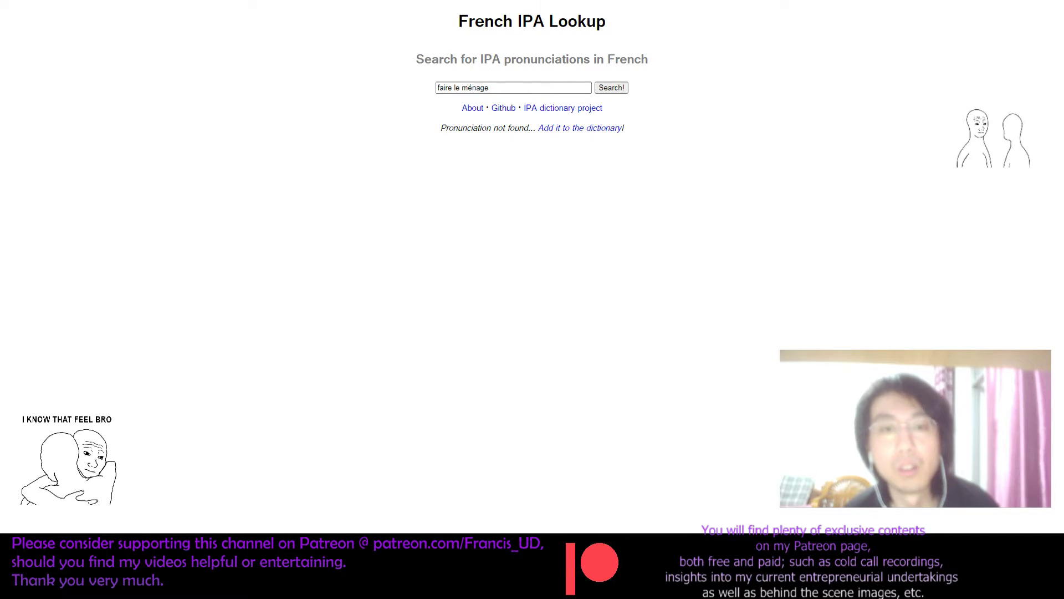
key("ctrl+Tab")
key("ctrl+Tab")
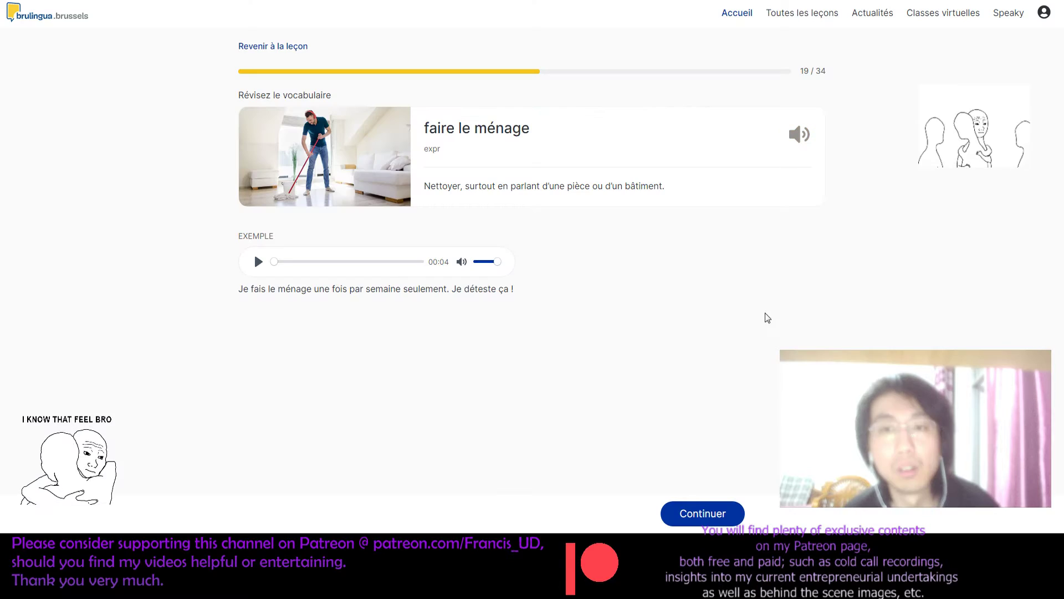
Step: Advance through the vocabulary cards from "faire le ménage" to "rentrer"
left_click(694, 514)
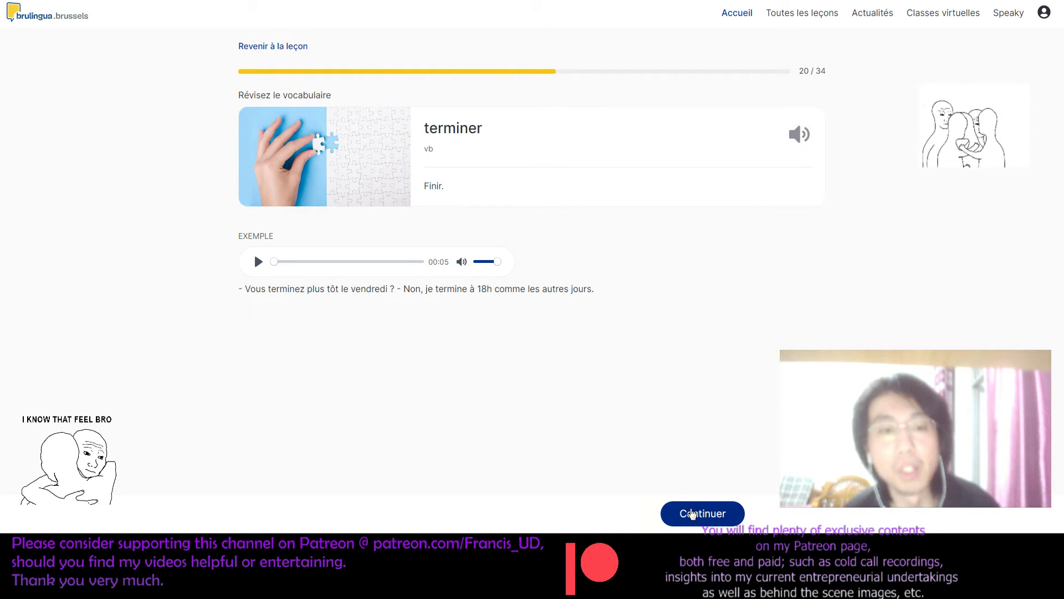
left_click(693, 514)
left_click(693, 514)
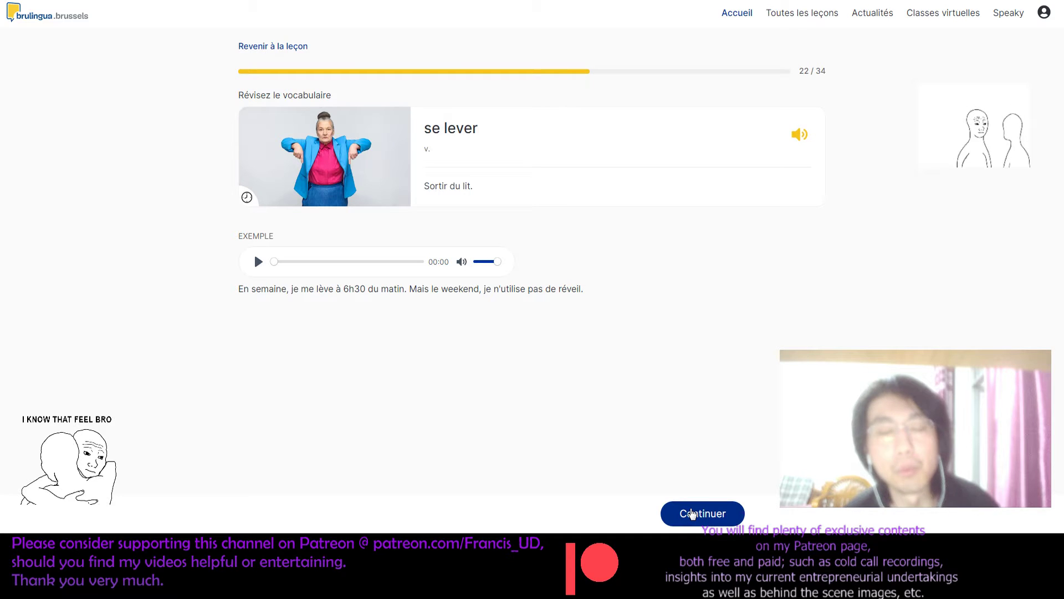
left_click(693, 514)
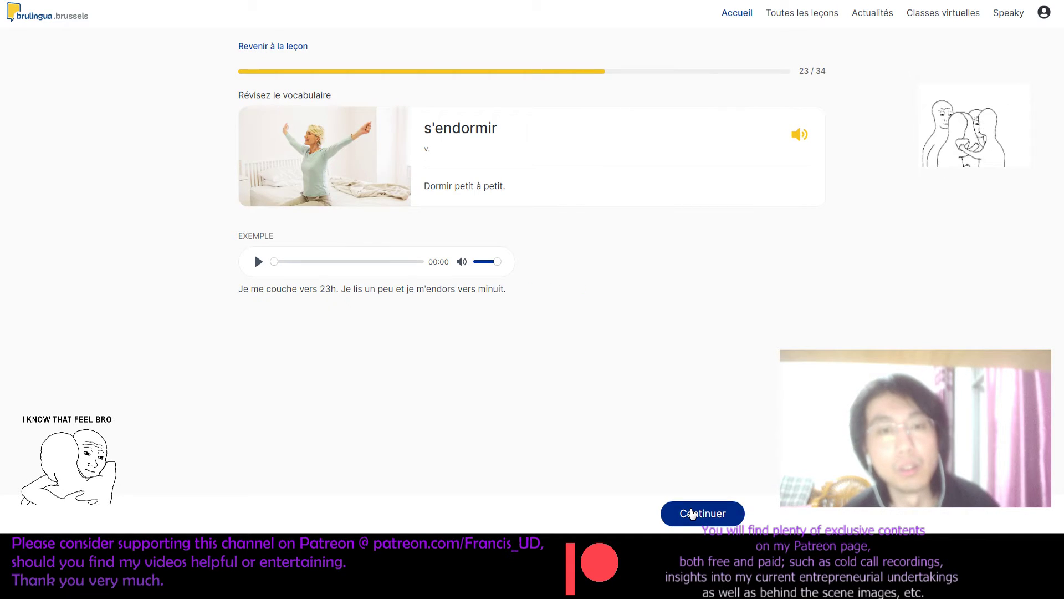
left_click(692, 514)
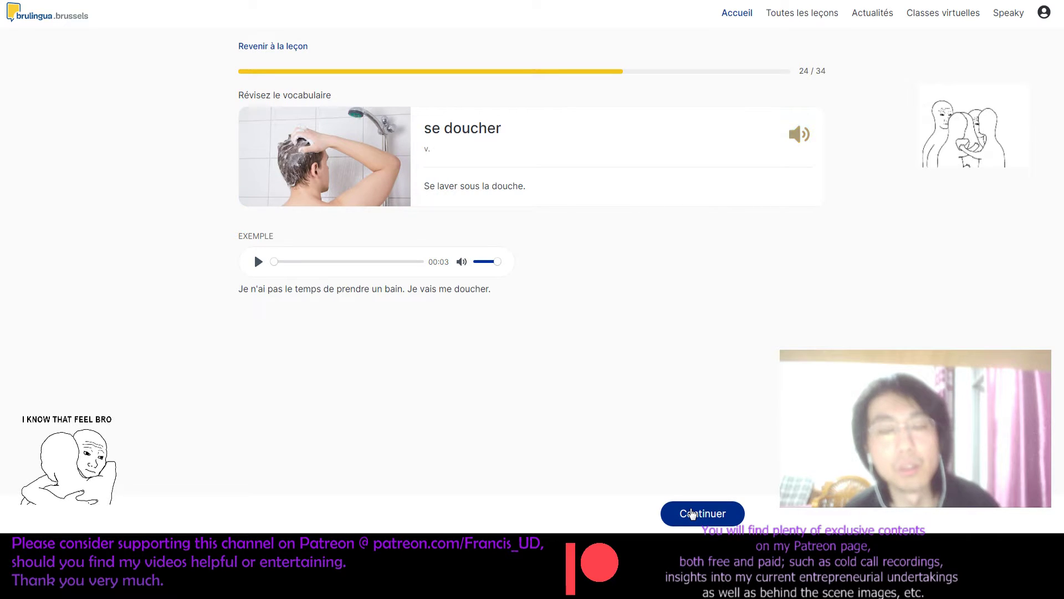
left_click(692, 514)
left_click(693, 514)
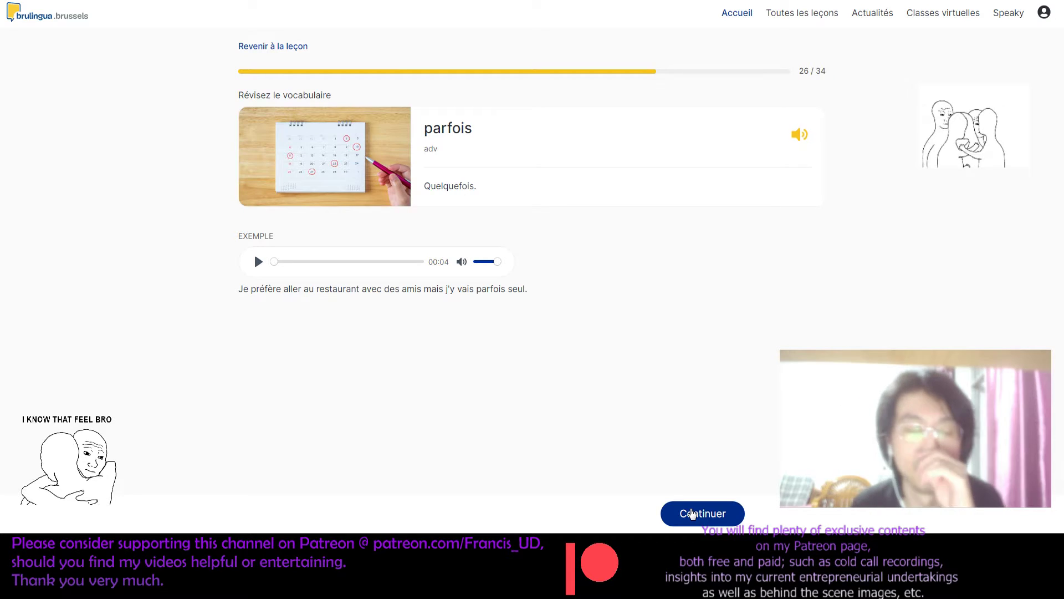
left_click(697, 518)
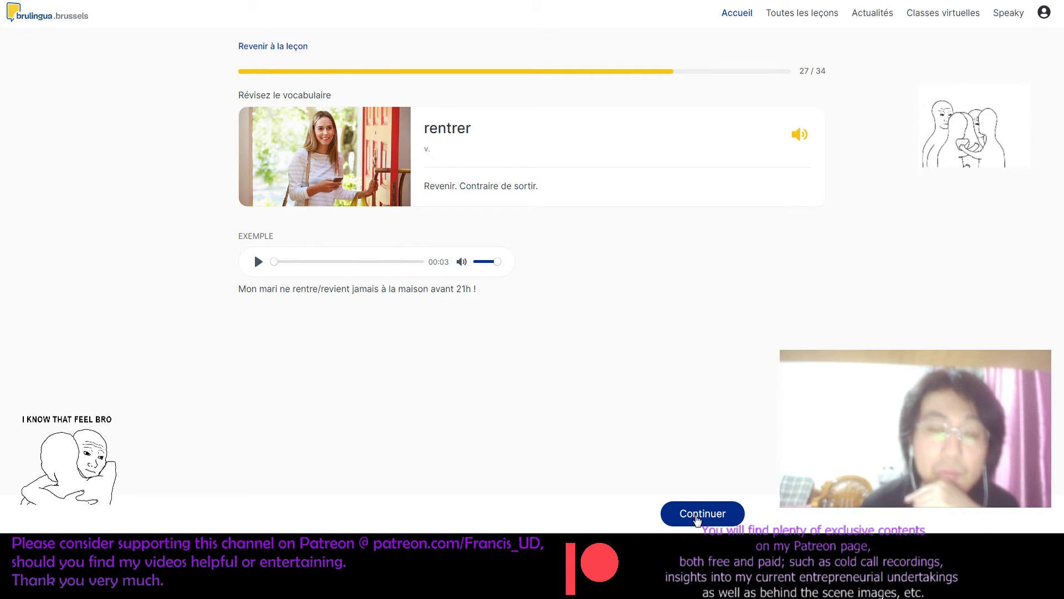
Step: Play the word audio and the example sentence audio on the "rentrer" card
left_click(804, 139)
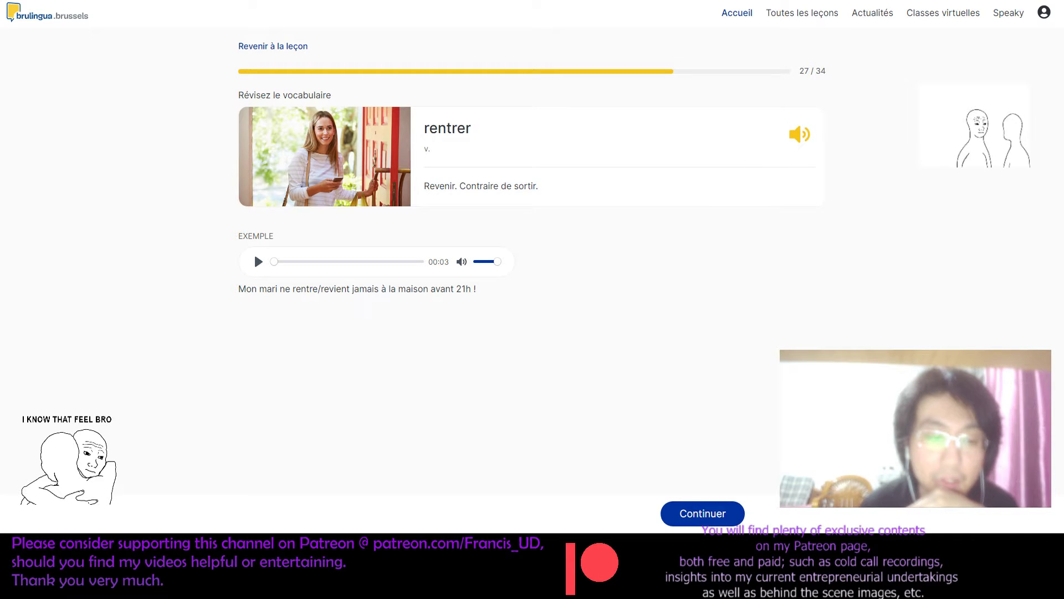
left_click(258, 262)
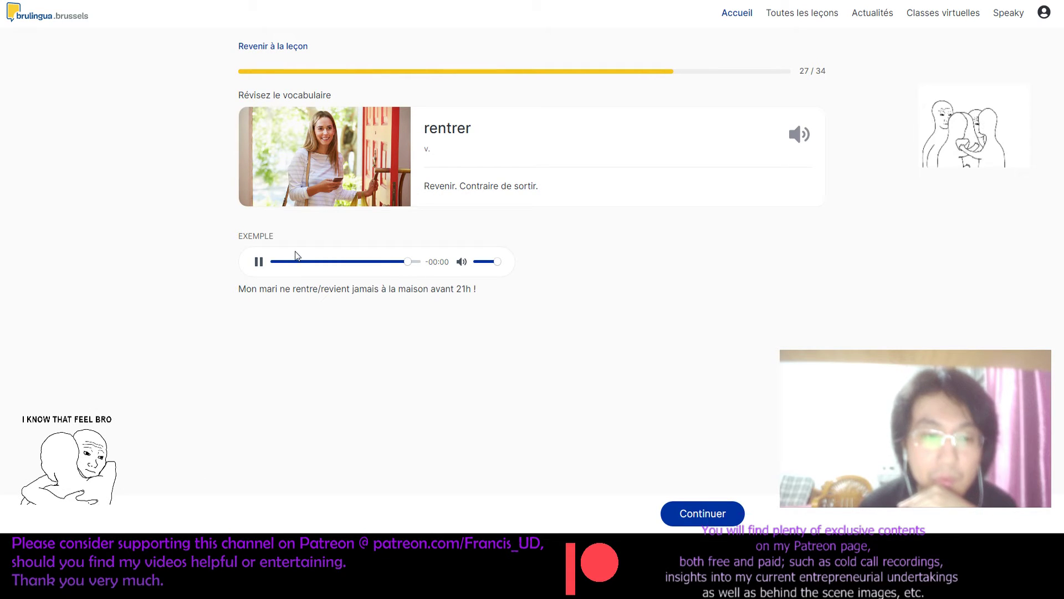
left_click(259, 261)
left_click_drag(246, 289, 391, 294)
left_click(391, 294)
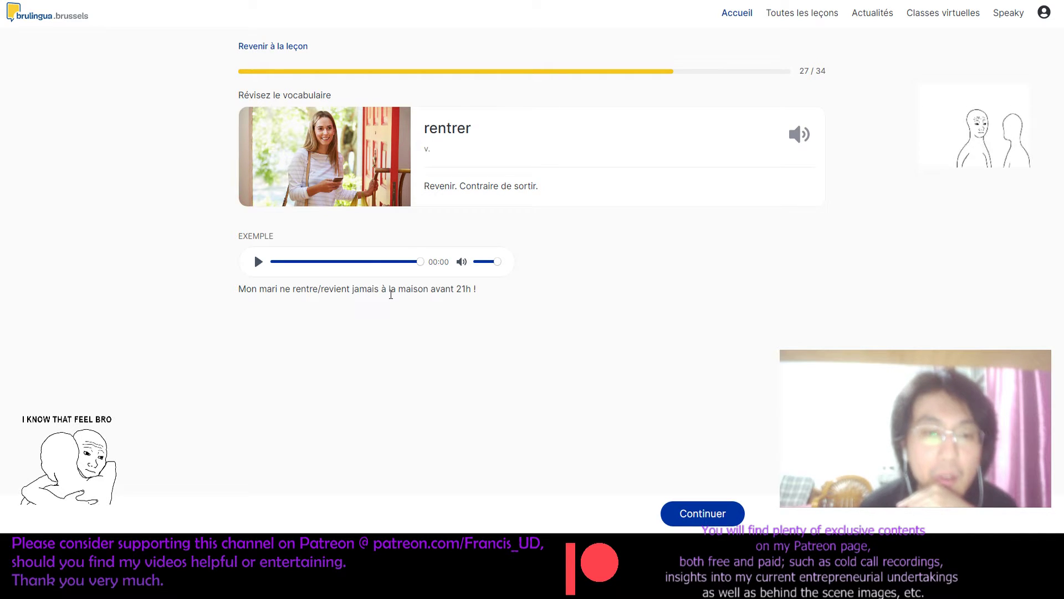
Step: Translate the example sentence "Mon mari ne rentre/revient jamais à la maison avant 21h !" into English in Google's translator
triple_click(422, 288)
key("ctrl+c")
key("alt+Tab")
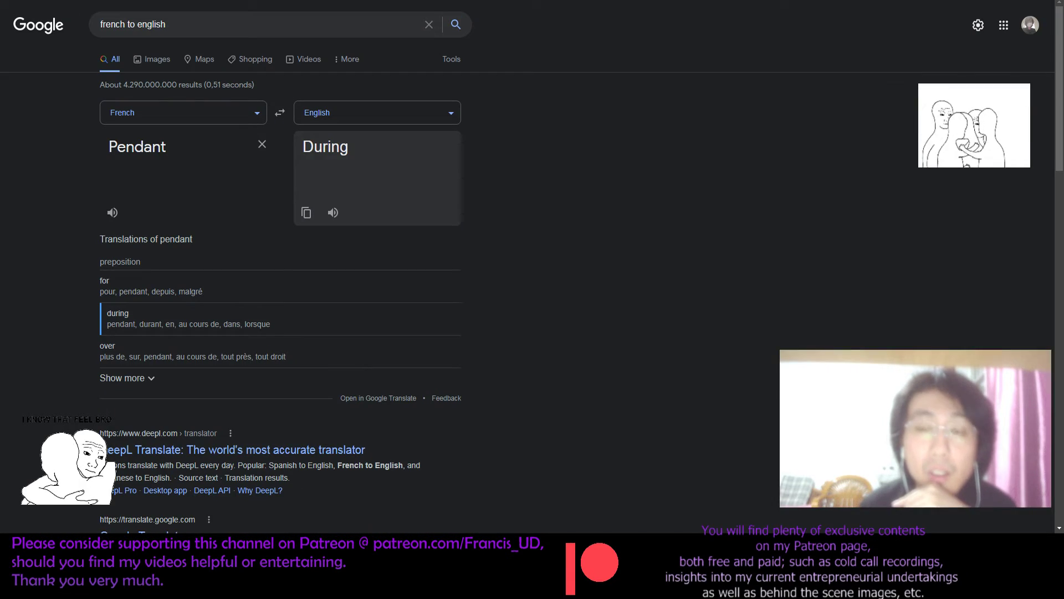
double_click(157, 147)
key("ctrl+v")
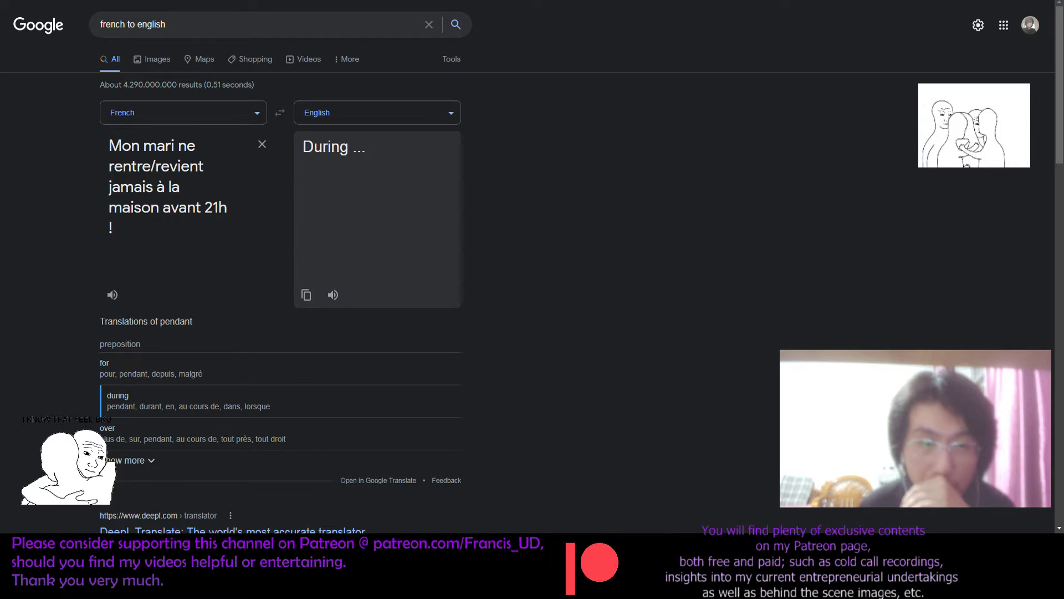
key("ctrl+a")
left_click(204, 207)
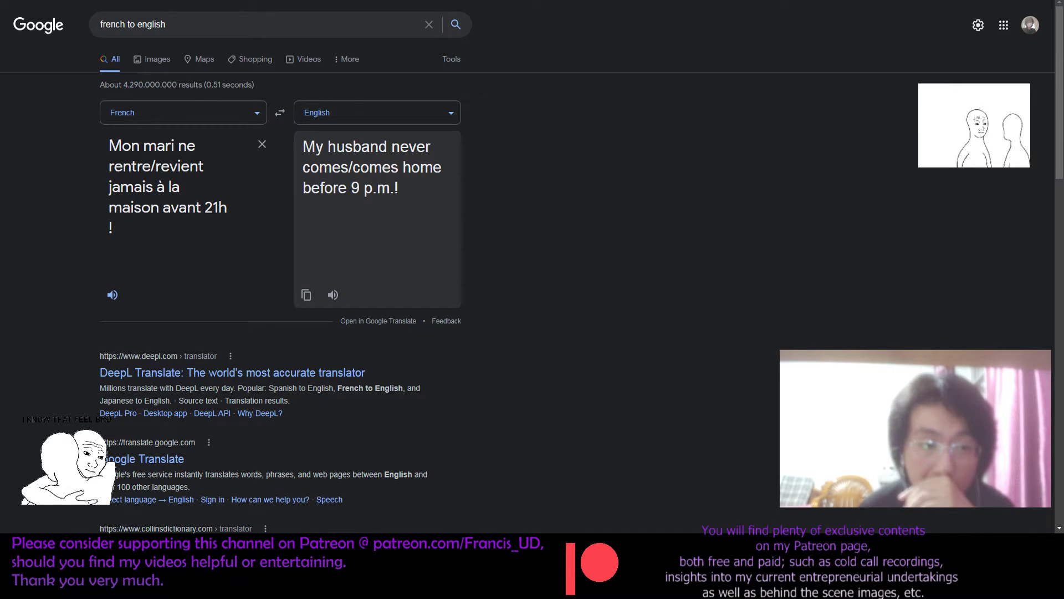
triple_click(173, 230)
left_click(173, 230)
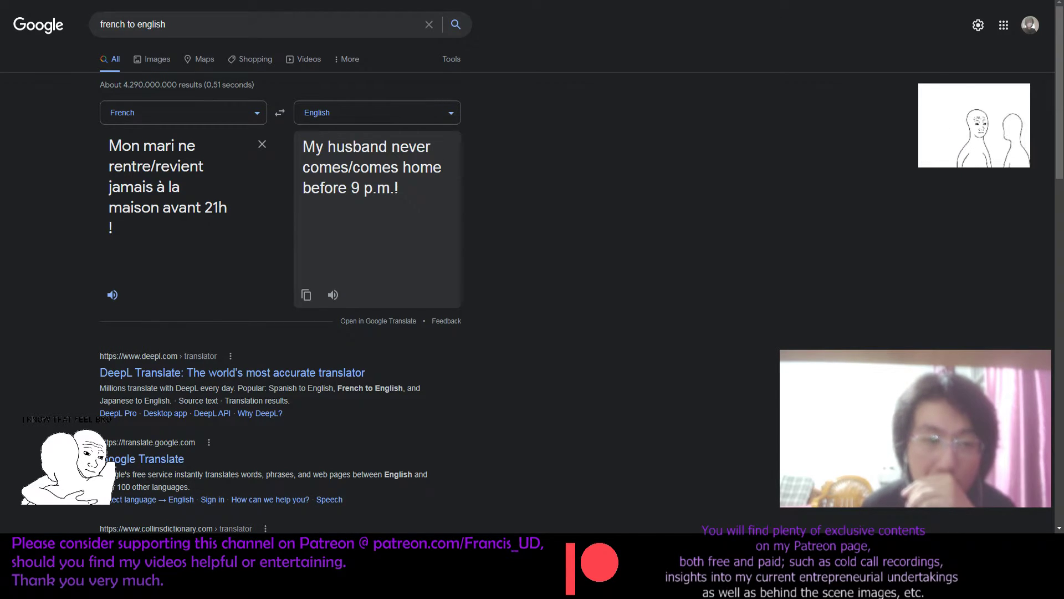
Step: Return to the lesson and advance from the "rentrer" card to the "tôt" card
key("alt+Tab")
left_click(744, 514)
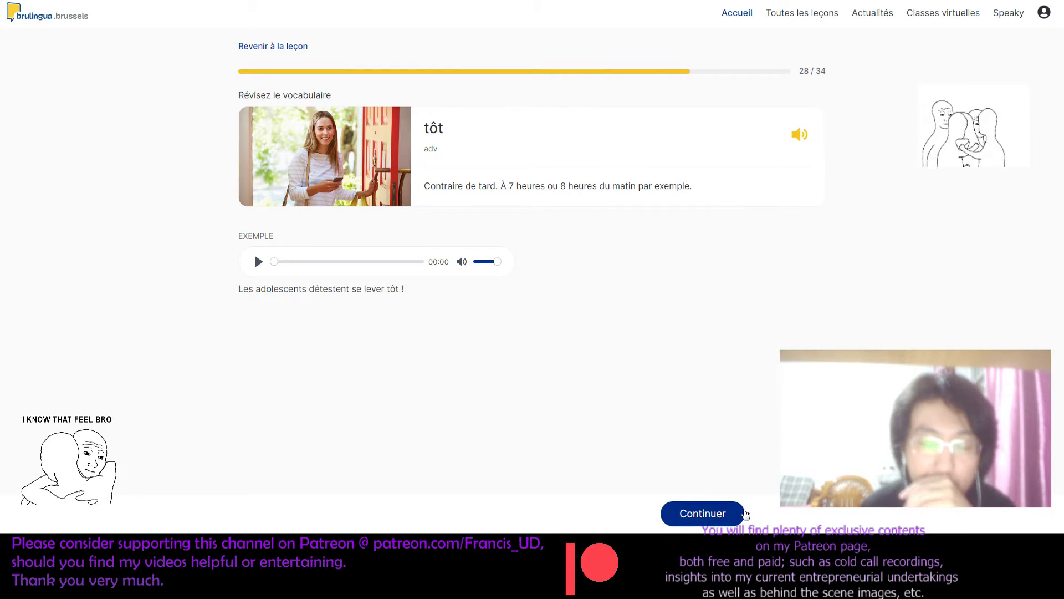
Step: Play the "tôt" card's word and example audio, and translate "Les adolescents détestent se lever tôt" into English in Google's translator
left_click(799, 136)
left_click(255, 261)
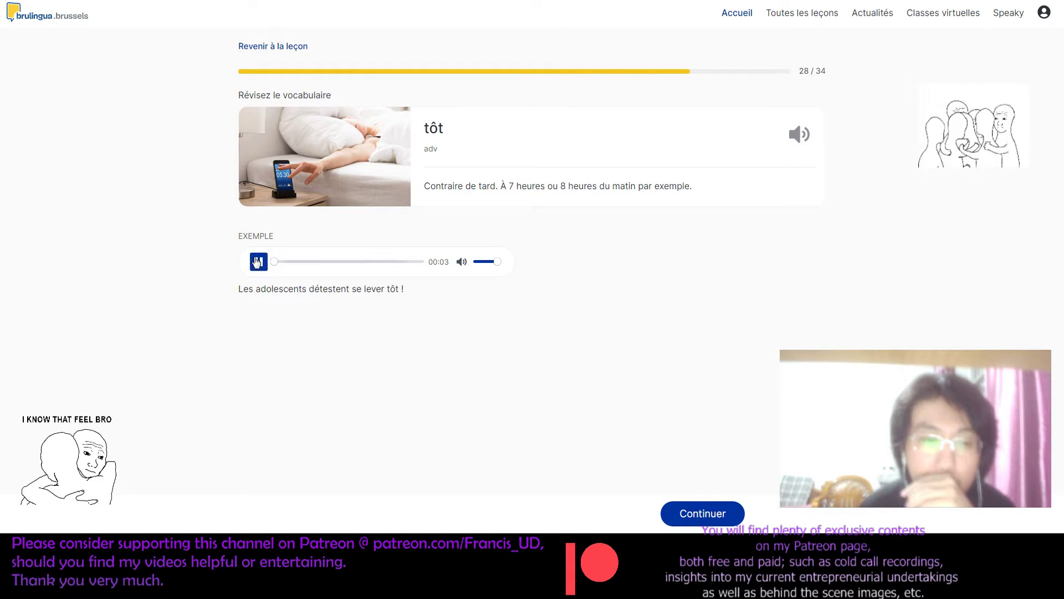
triple_click(265, 292)
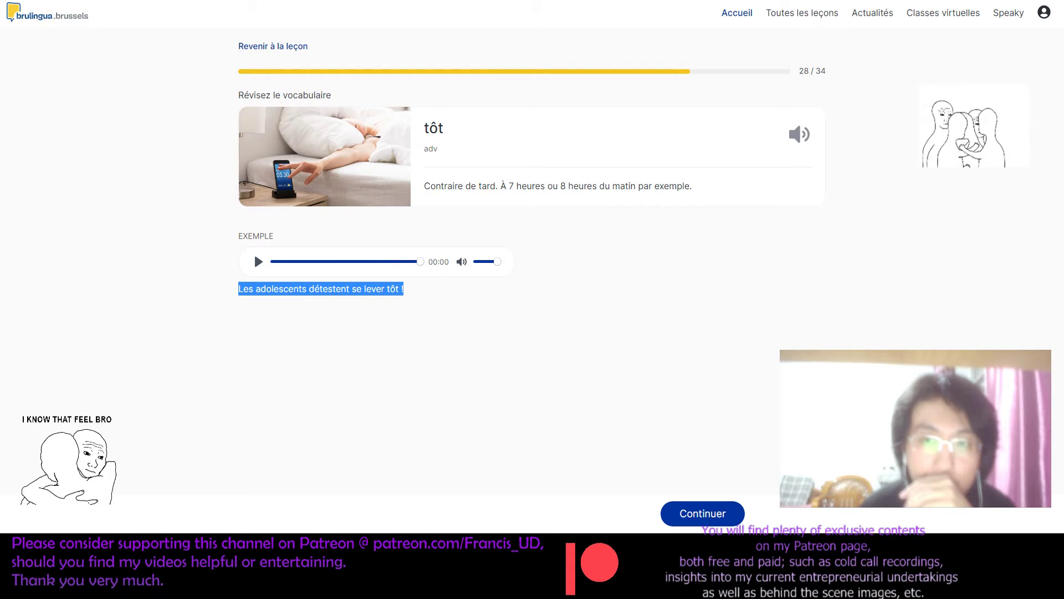
key("ctrl+c")
key("alt+Tab")
key("ctrl+v")
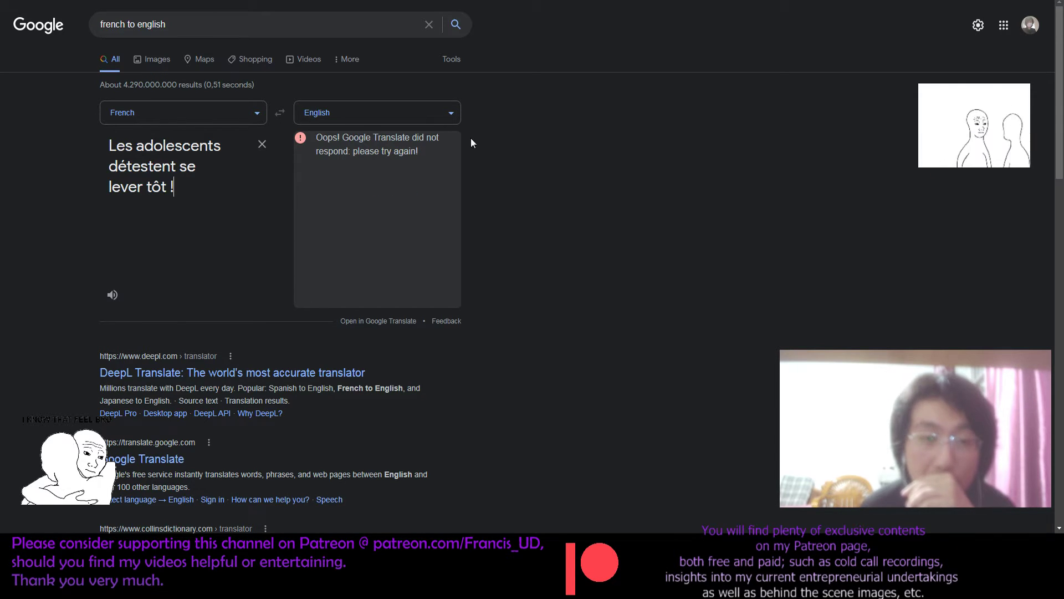
triple_click(230, 176)
left_click(216, 175)
left_click_drag(161, 188, 179, 183)
key("BackSpace")
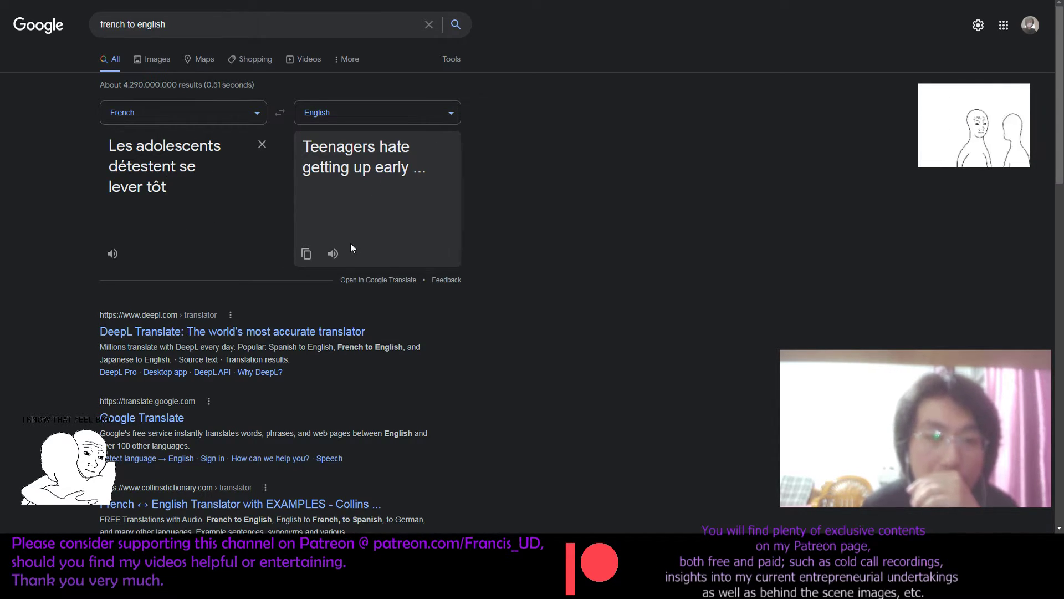
Step: Copy the word "tôt" from its lesson card and look up its pronunciation in French IPA Lookup
key("ctrl+Tab")
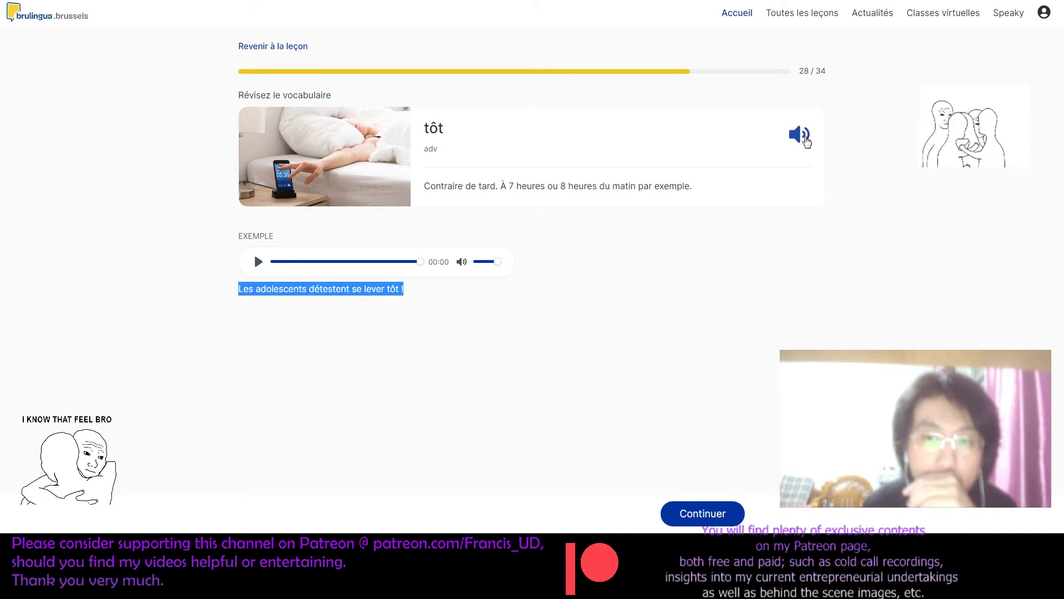
double_click(434, 128)
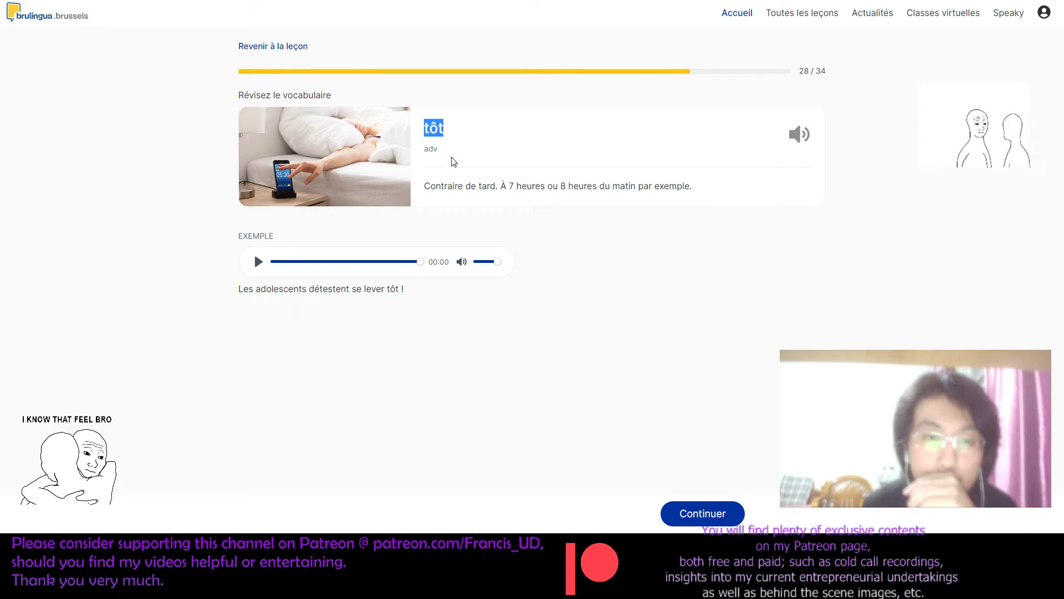
key("ctrl+Tab")
triple_click(560, 85)
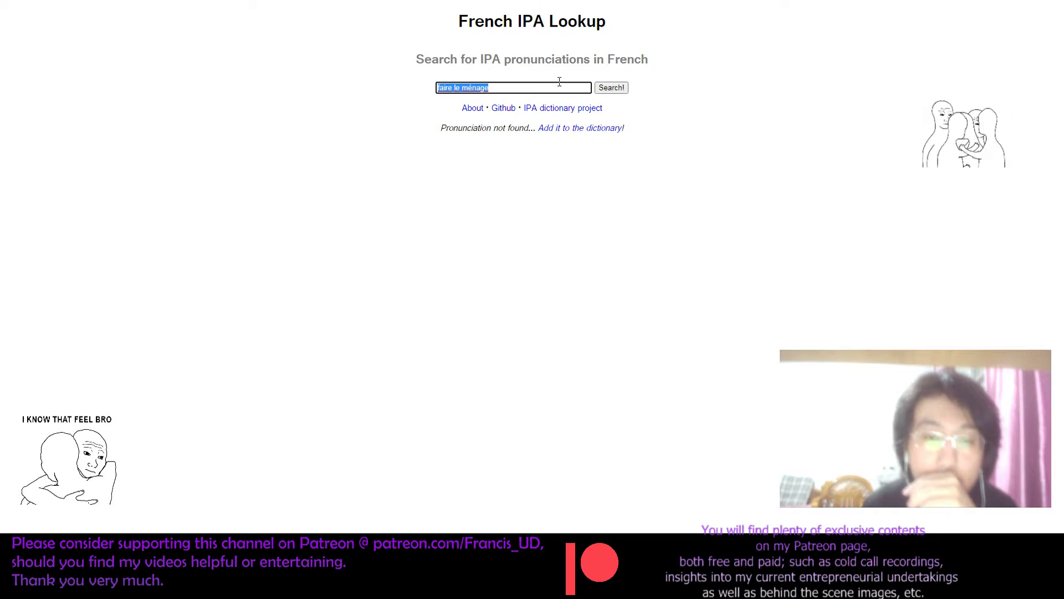
key("ctrl+v")
left_click(610, 87)
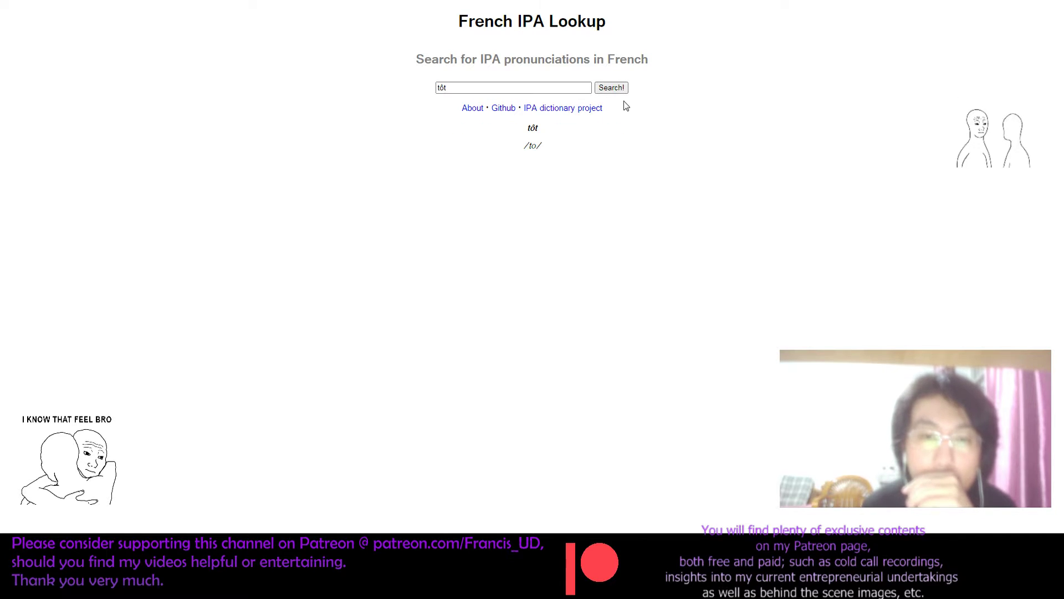
Step: Check the vowel "o" in WordReference's French pronunciation chart and return to the "tôt" card in the lesson
key("ctrl+Tab")
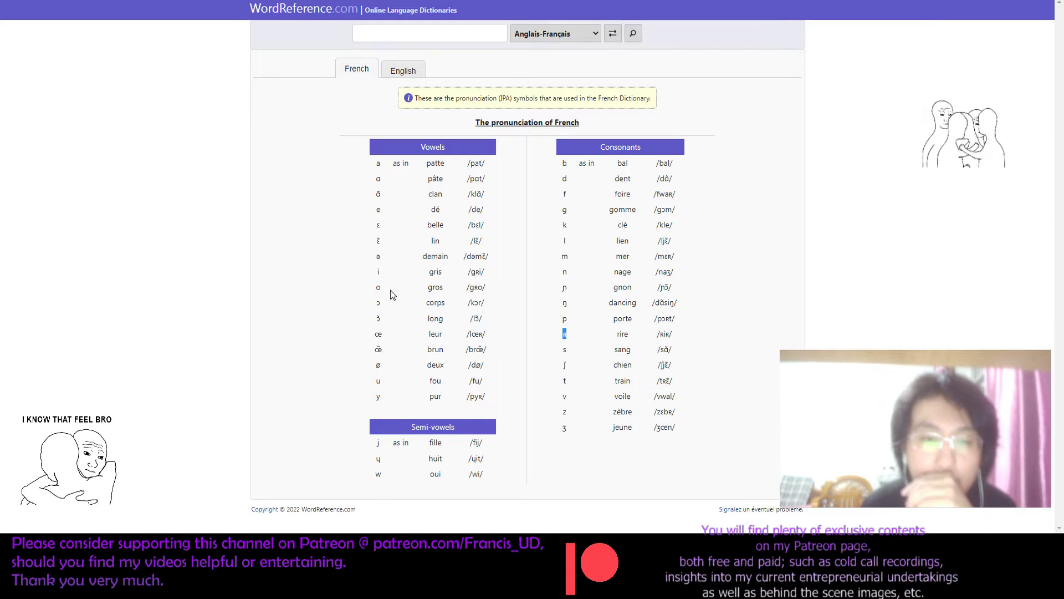
left_click_drag(375, 291, 790, 54)
key("ctrl+Tab")
key("ctrl+Tab")
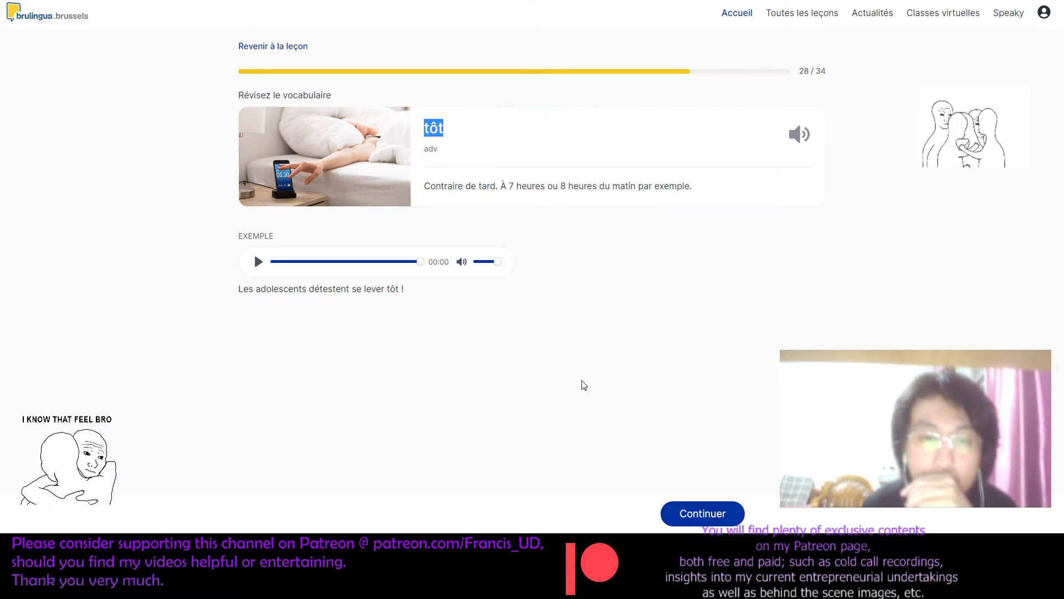
Step: Advance through the vocabulary cards from "tôt" to "arriver" and play the word audio for "arriver"
left_click(674, 512)
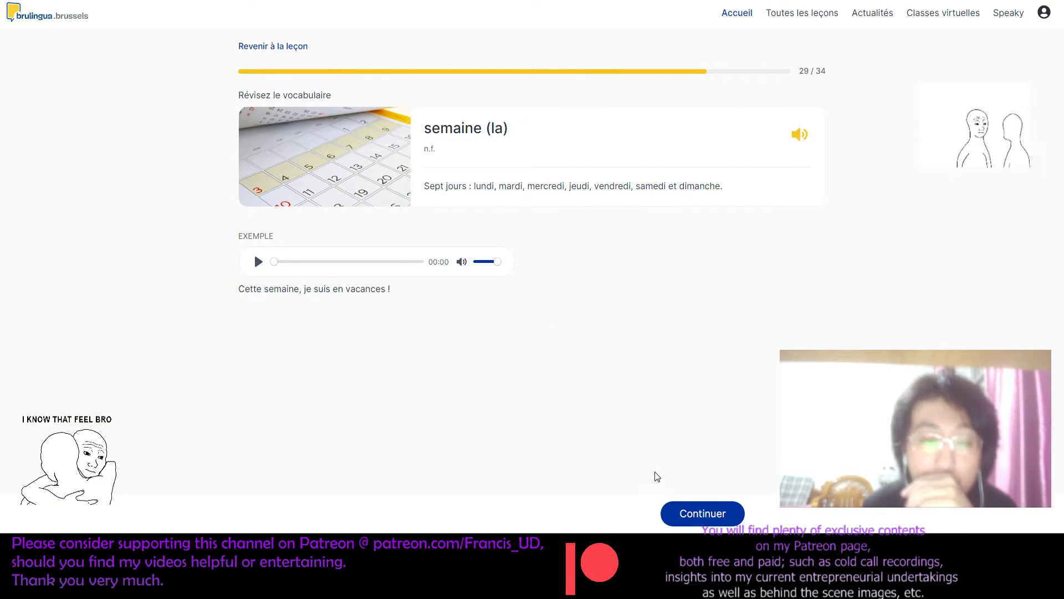
left_click(705, 517)
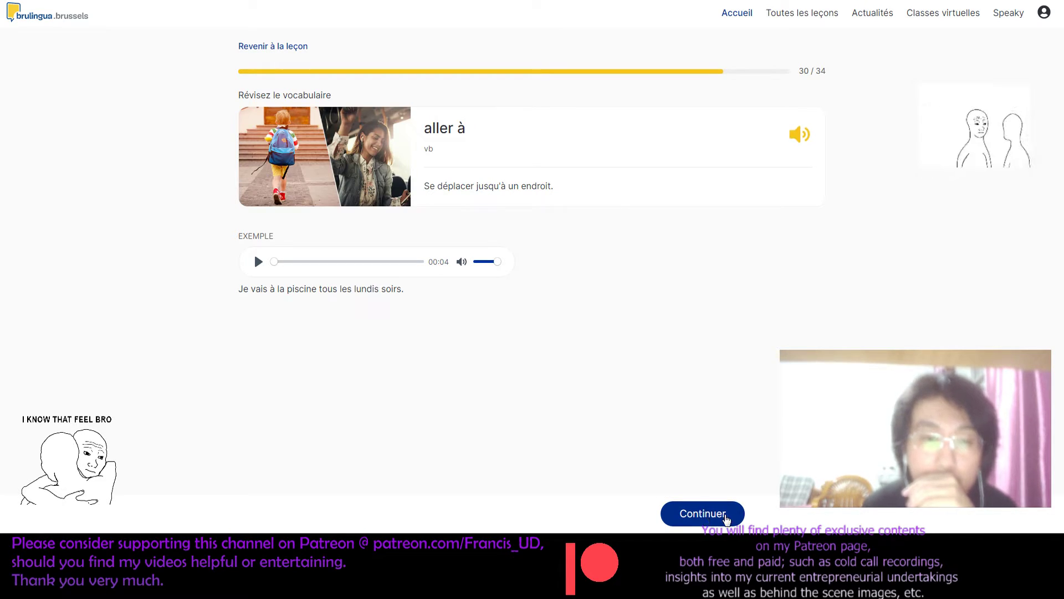
left_click(726, 517)
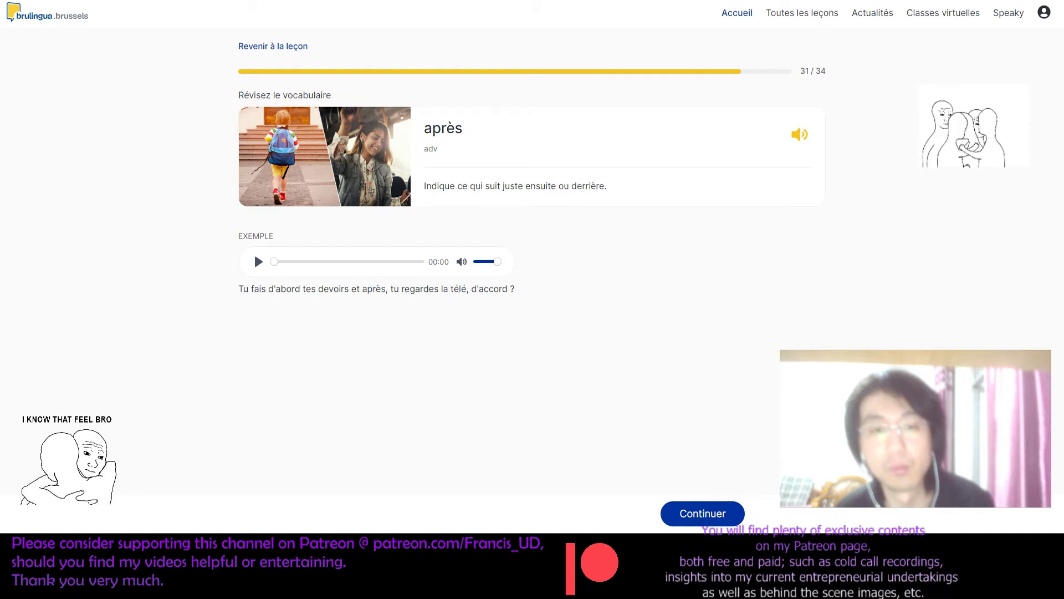
left_click(735, 514)
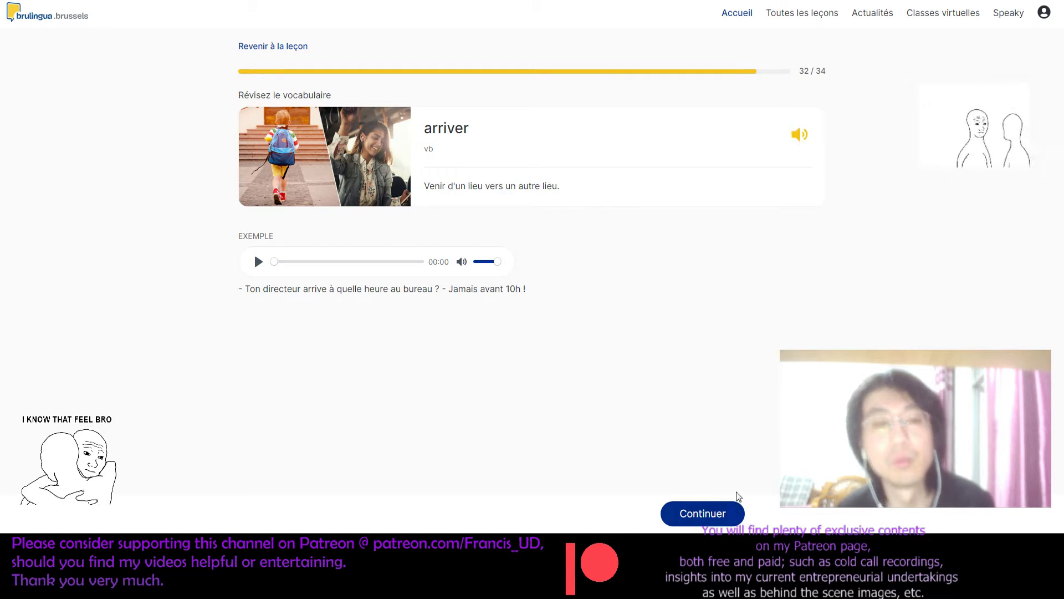
left_click(796, 137)
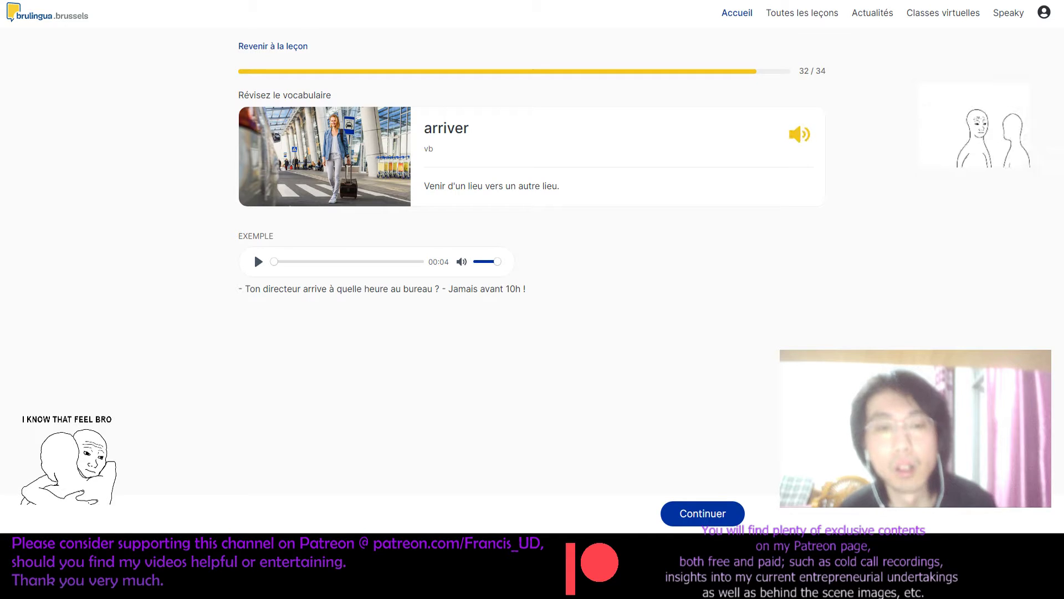
Step: Go through the remaining cards "collègue (le-la)" and "dîner", finish the vocabulary activity and return to the lesson overview
left_click(678, 517)
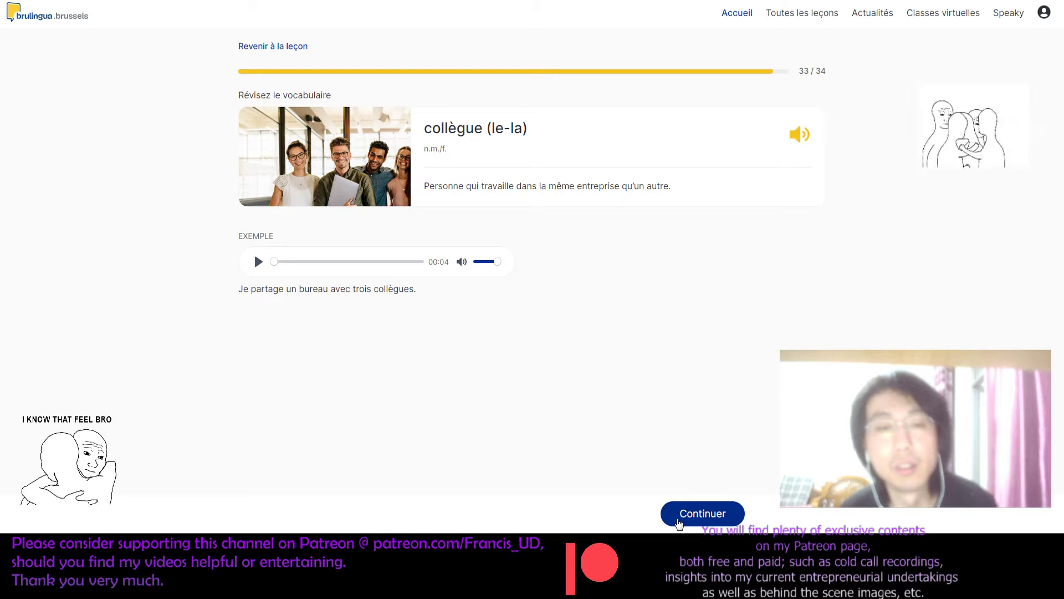
left_click(677, 524)
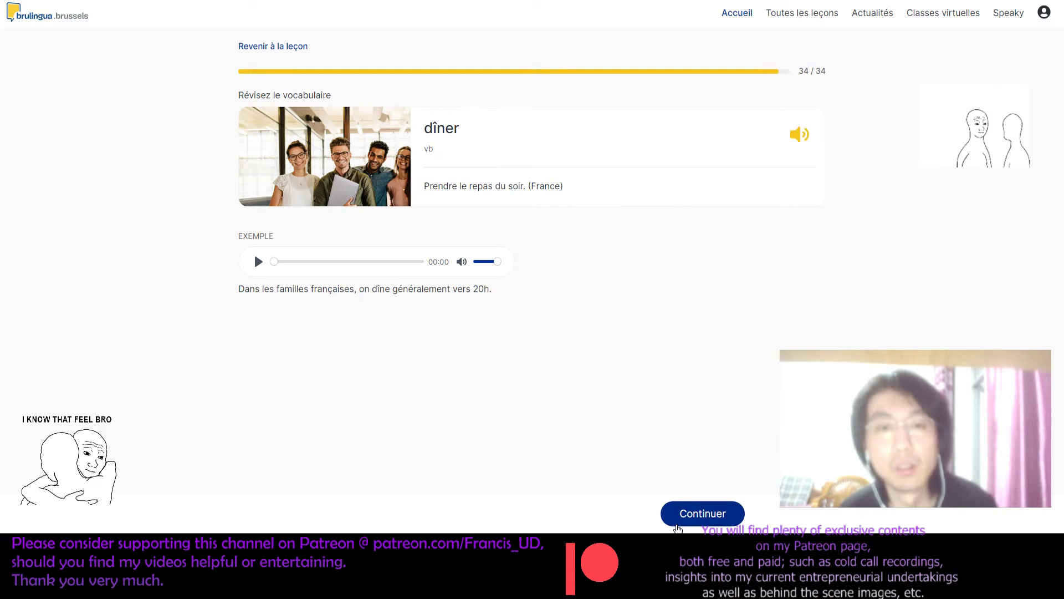
left_click(706, 507)
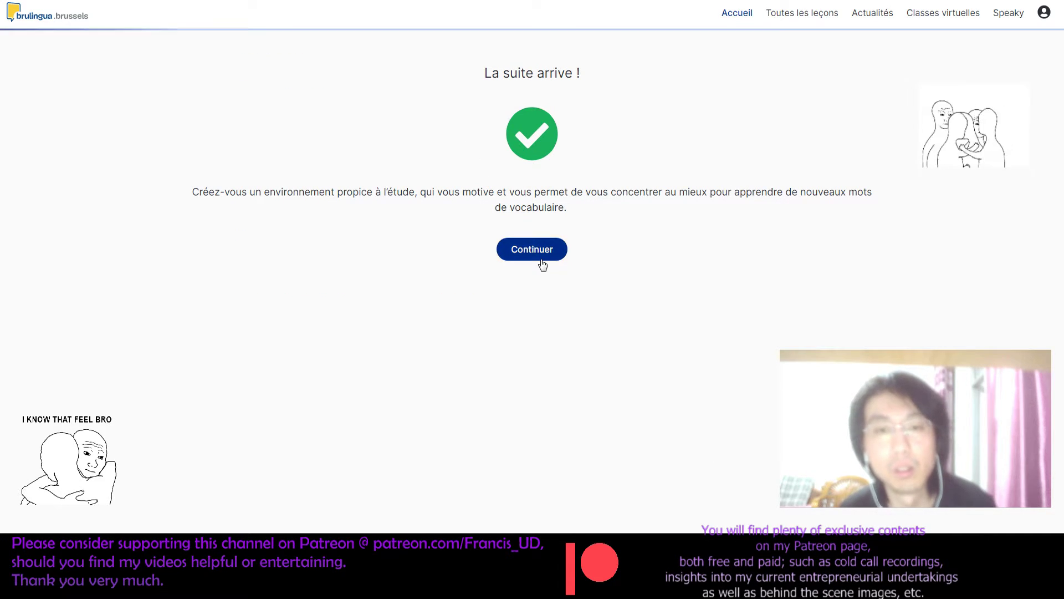
left_click(543, 259)
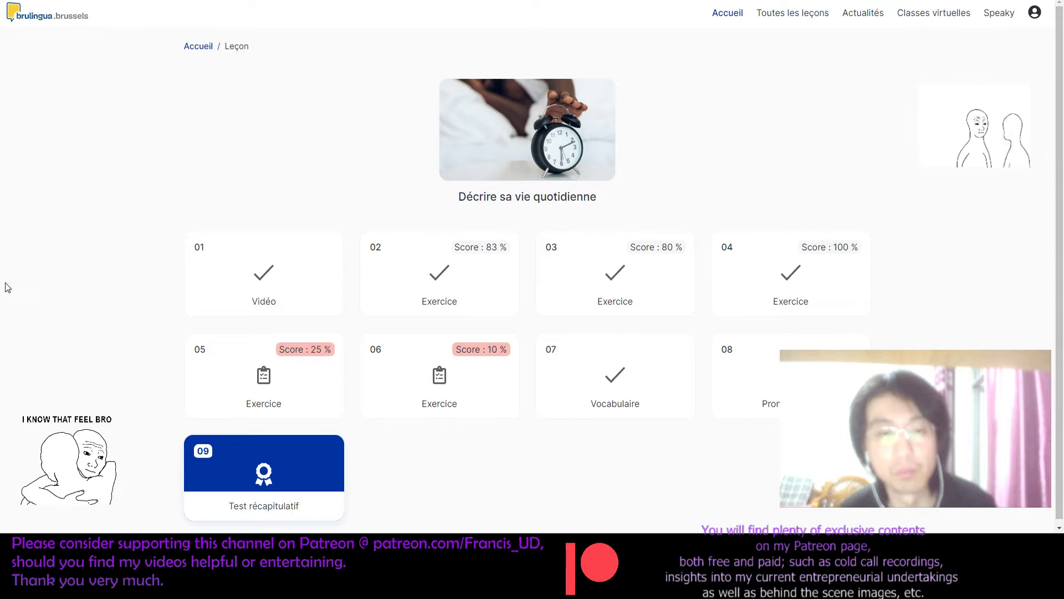
Step: Open exercise 06 of the lesson and play the first question's audio
left_click(478, 400)
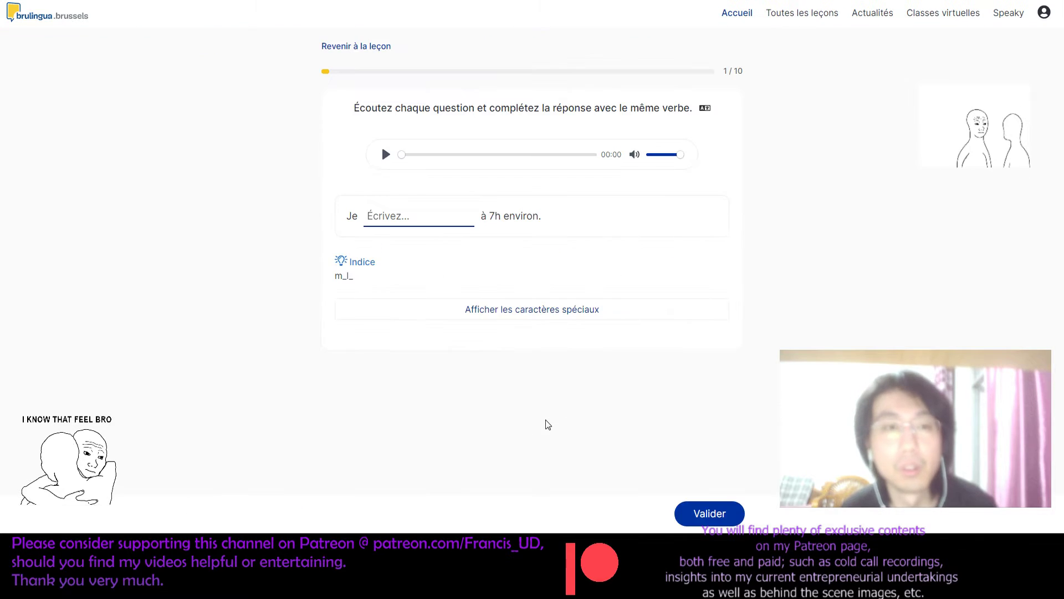
left_click(387, 155)
left_click(391, 224)
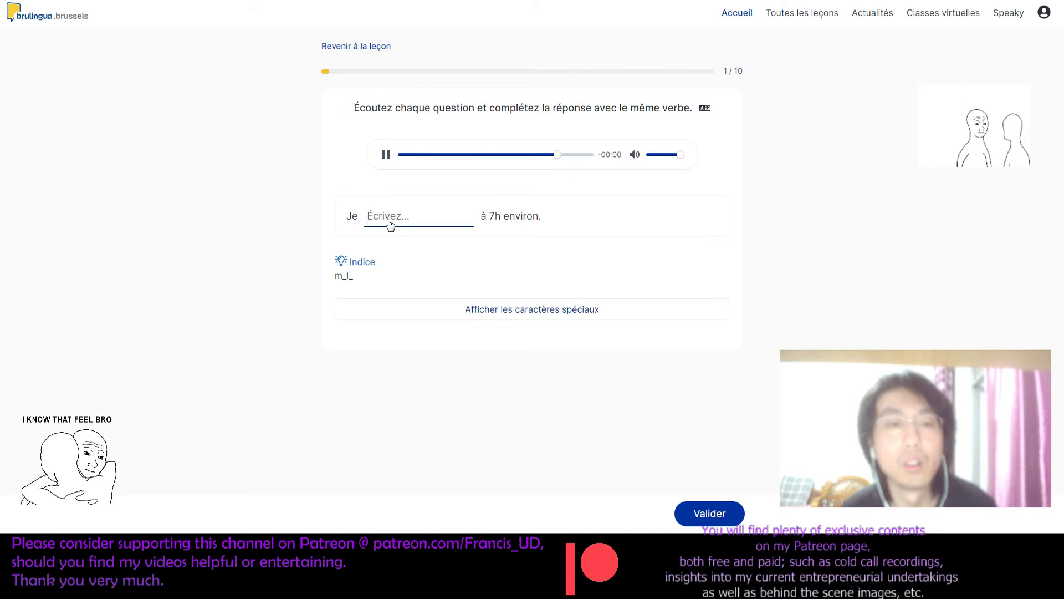
type("matin")
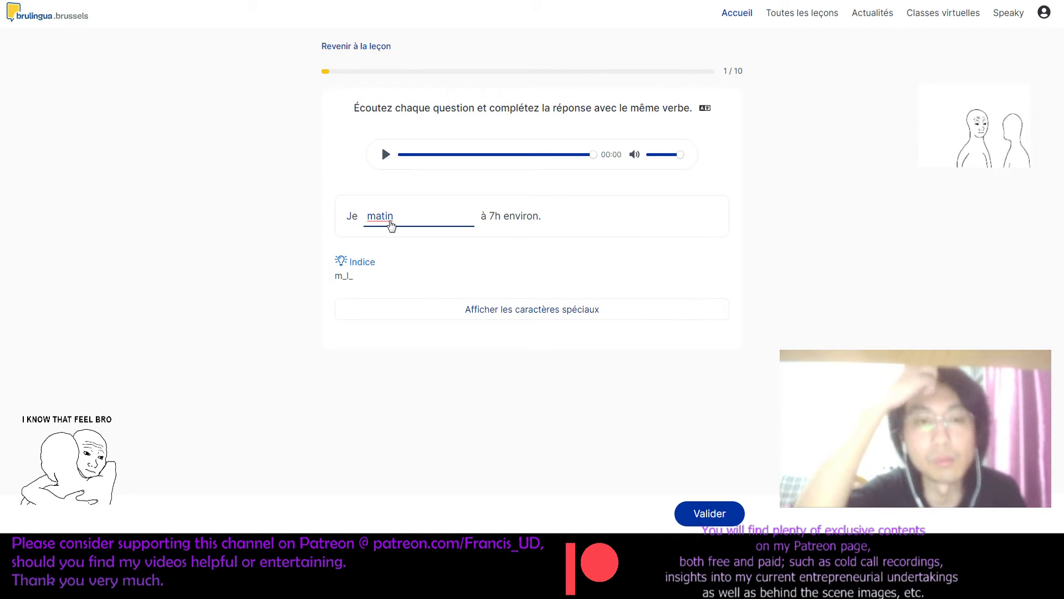
key("BackSpace")
key("BackSpace")
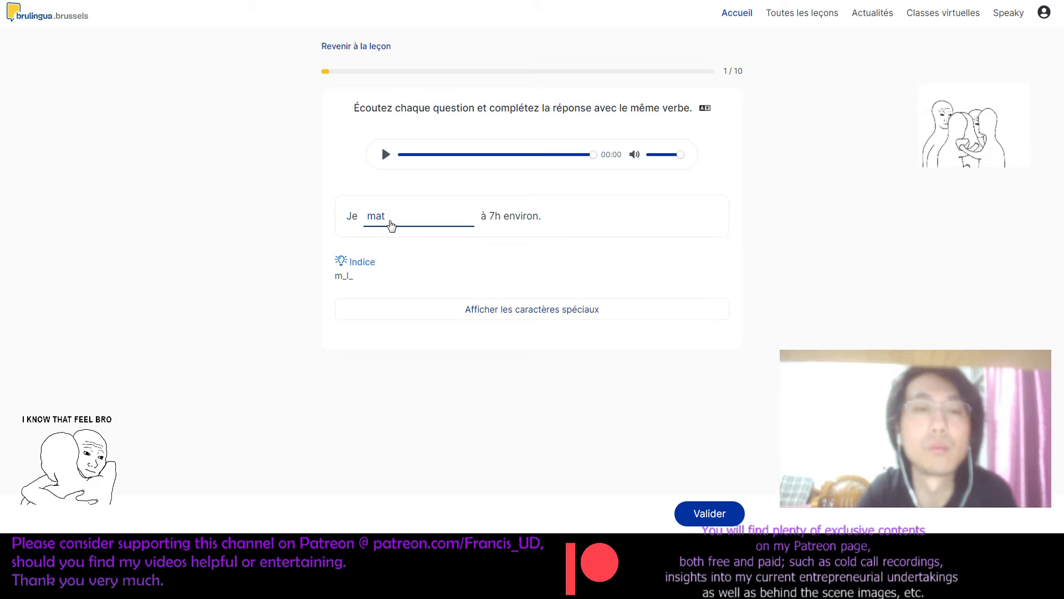
key("BackSpace")
key("BackSpace")
key("BackSpace")
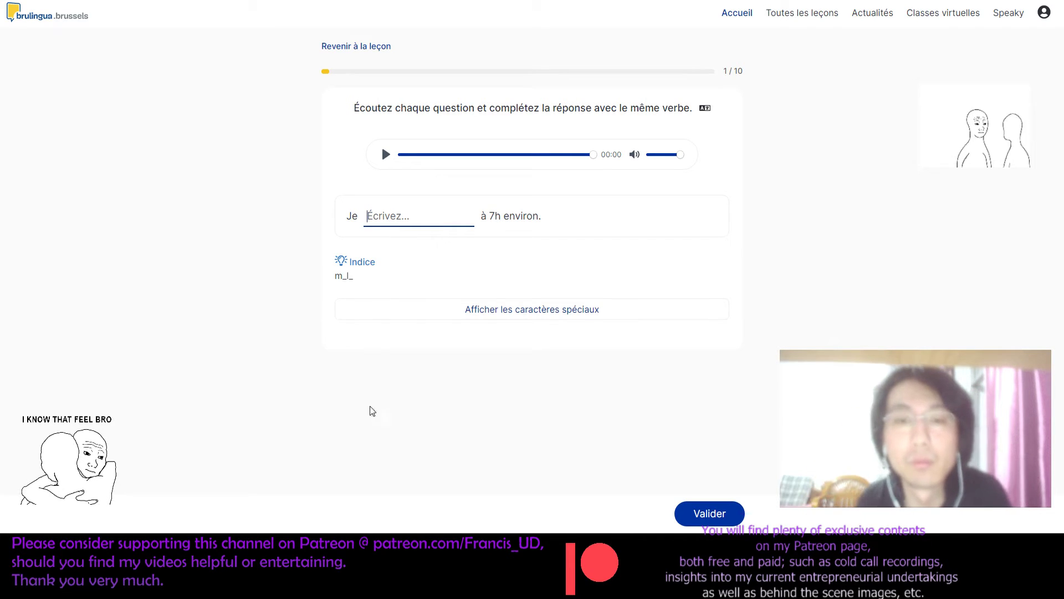
Step: Show the special characters and replay the first question's audio several times with the answer blank ready for input
left_click(481, 309)
left_click(384, 154)
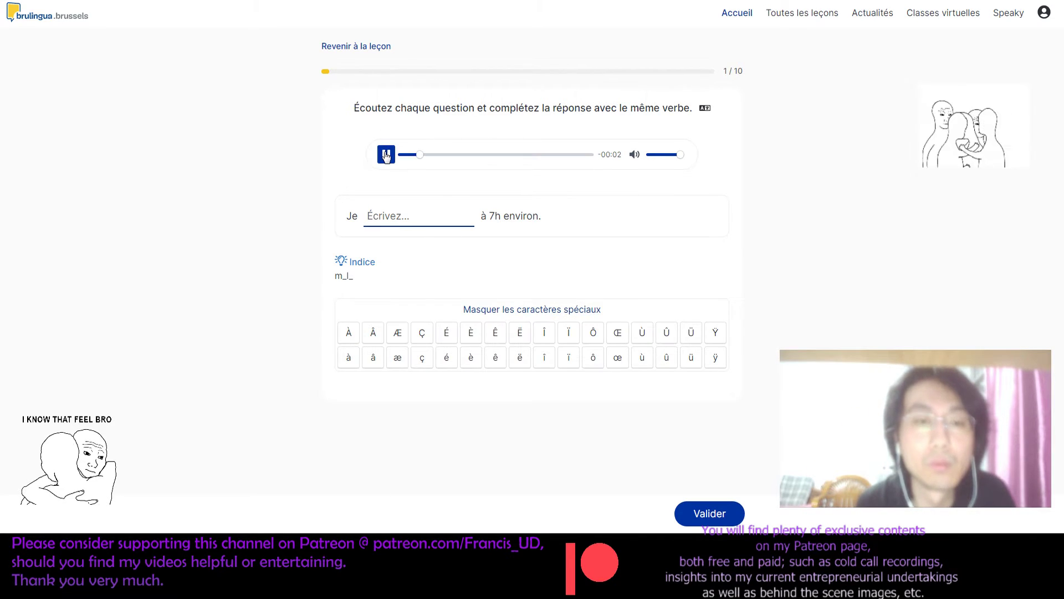
left_click(402, 221)
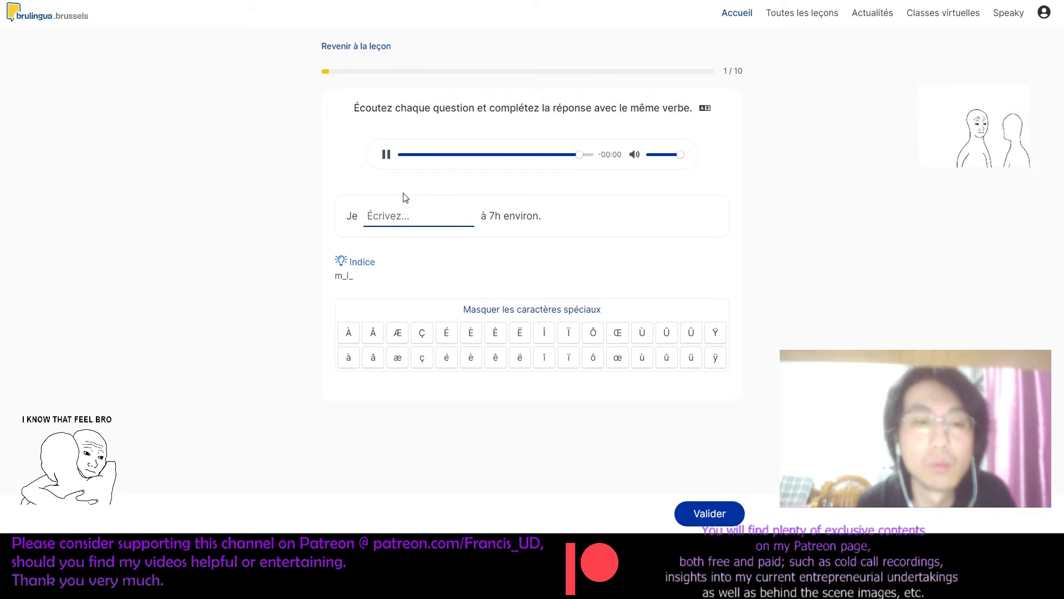
left_click(387, 154)
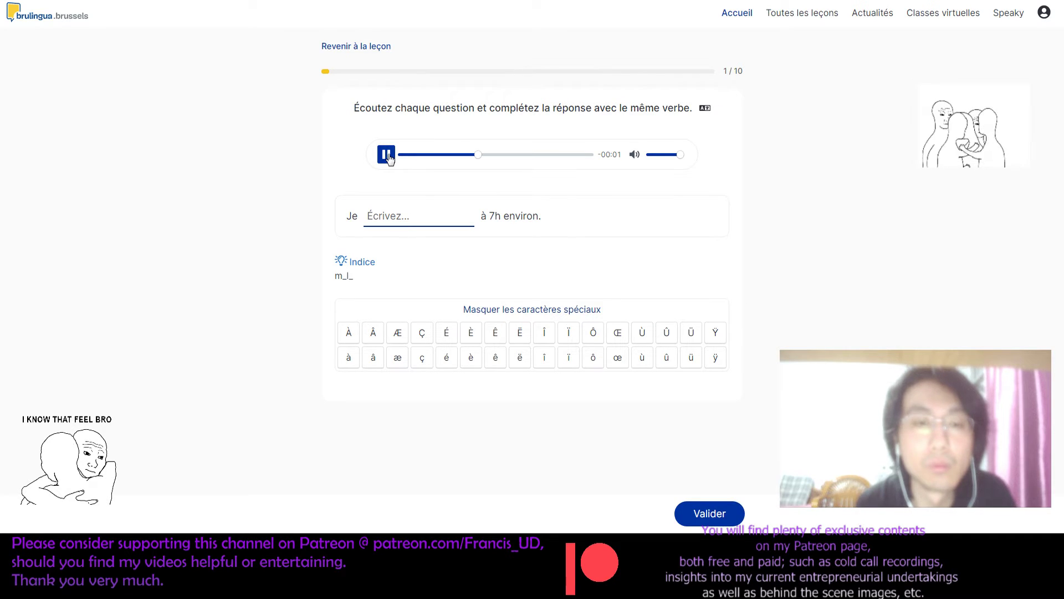
left_click(393, 221)
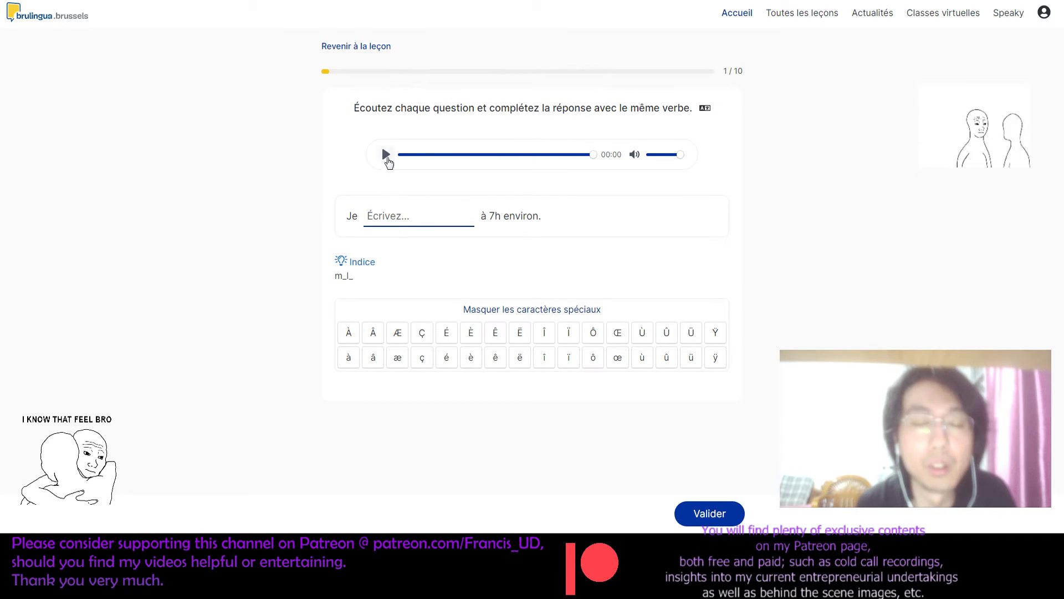
left_click(386, 155)
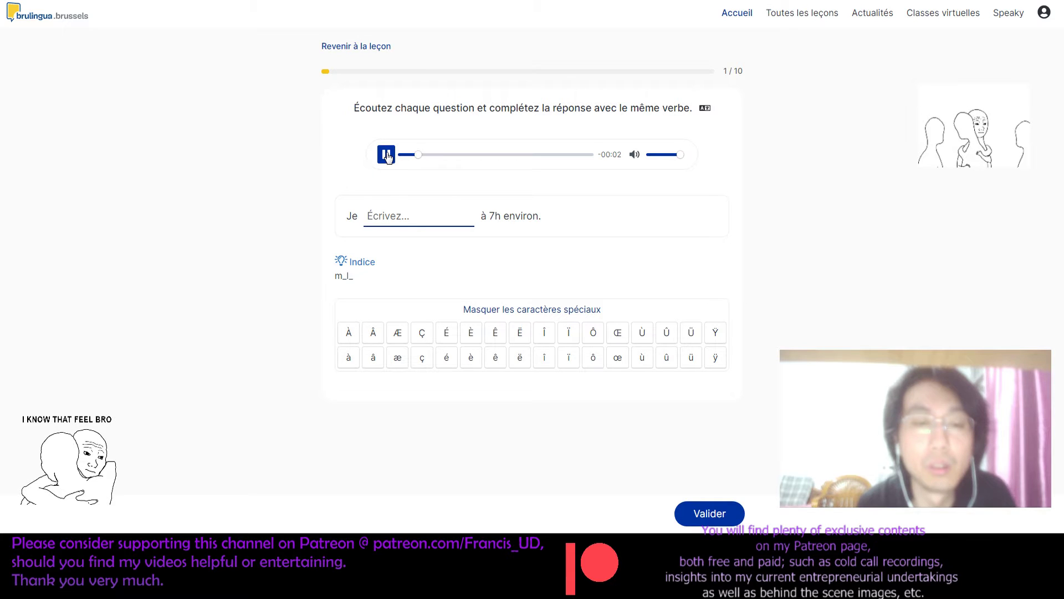
left_click(387, 218)
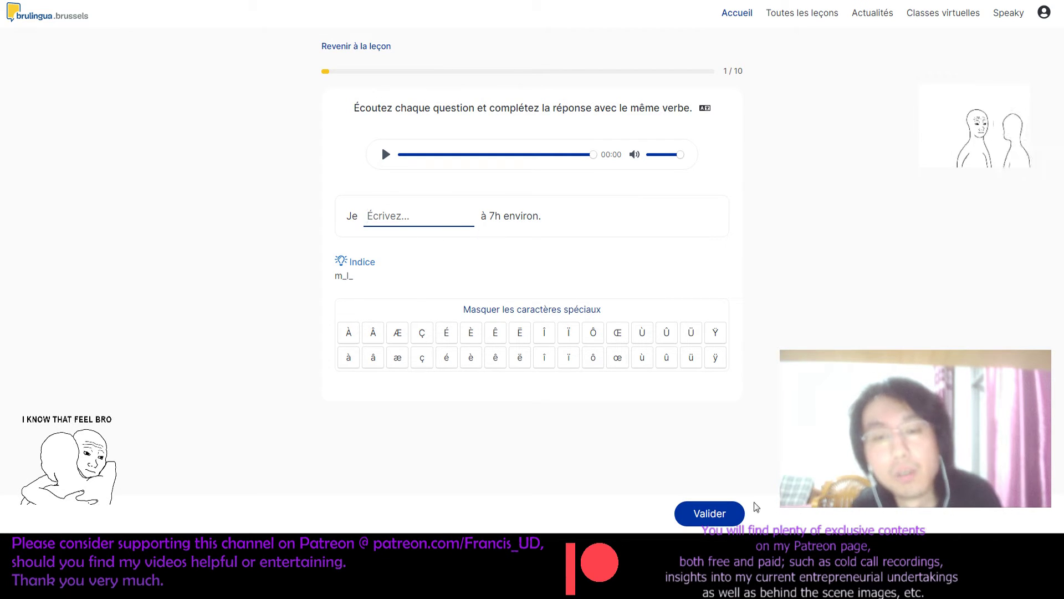
Step: Submit the first question without an answer and continue to question 2
left_click(719, 512)
left_click(720, 512)
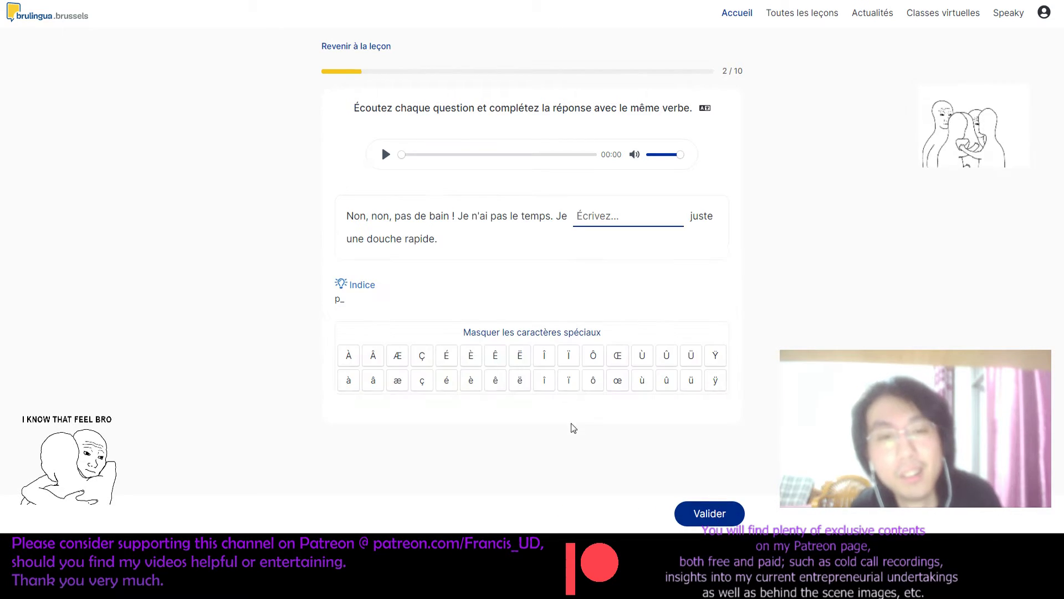
Step: Listen to the second question's audio and submit "pendre" as the missing verb before "juste une douche rapide"
left_click(386, 155)
left_click_drag(344, 219, 431, 217)
left_click(580, 217)
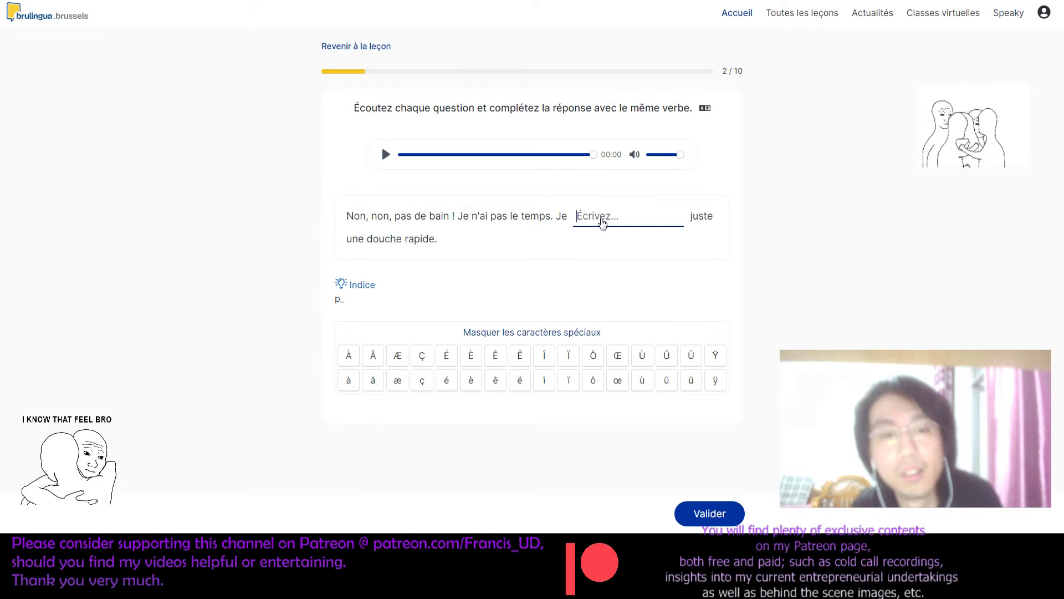
type("pendre")
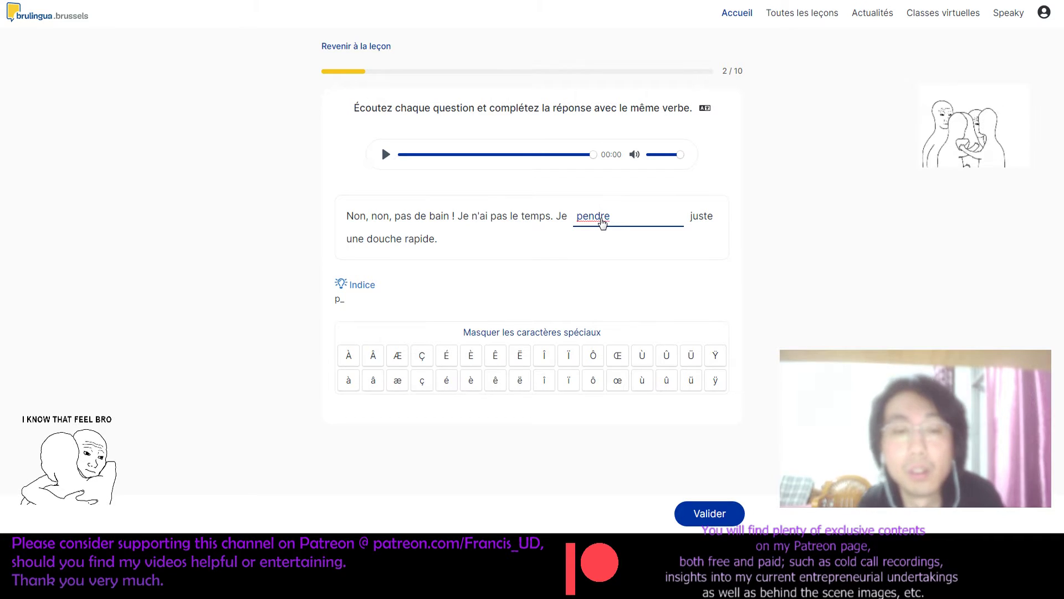
left_click(392, 161)
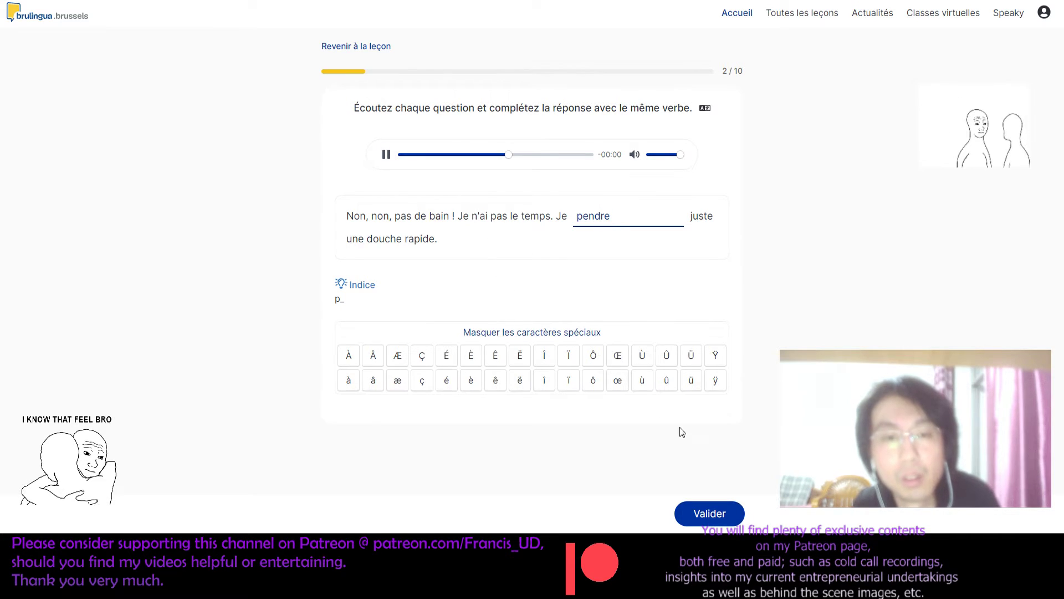
left_click(715, 512)
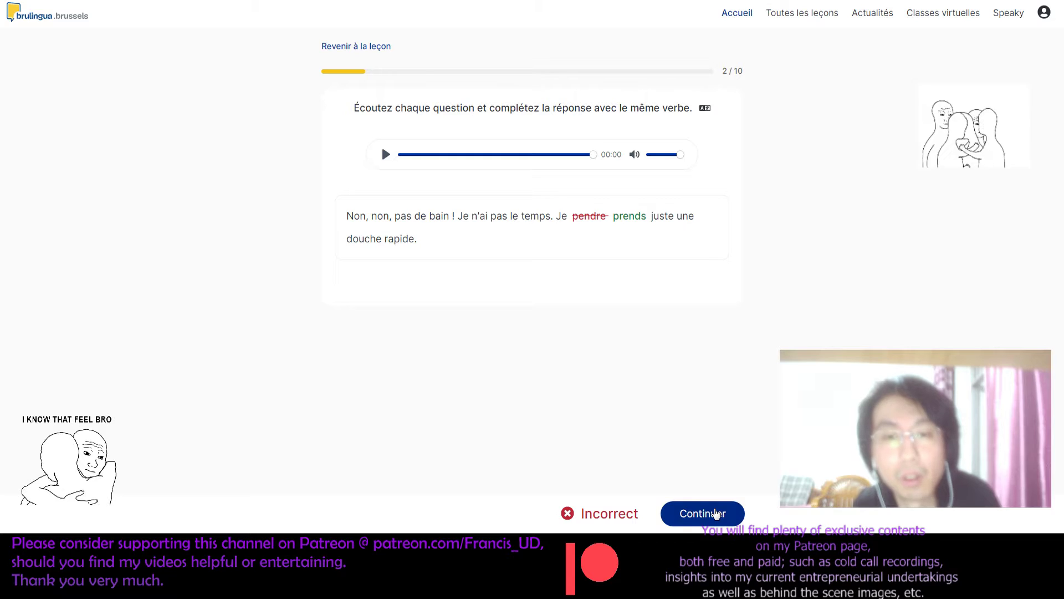
Step: Continue to question 3, listen to its audio, and submit "boirs" before "souvent du café" and "boir" before "du lait"
left_click(717, 514)
left_click(387, 155)
left_click_drag(348, 216, 422, 216)
left_click(499, 220)
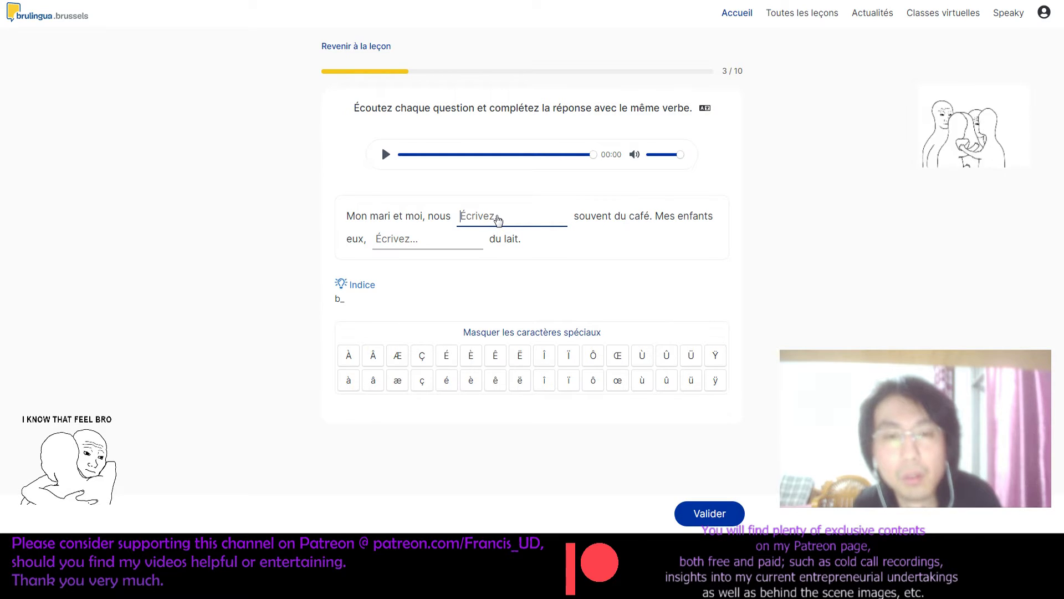
type("v")
key("BackSpace")
type("boi")
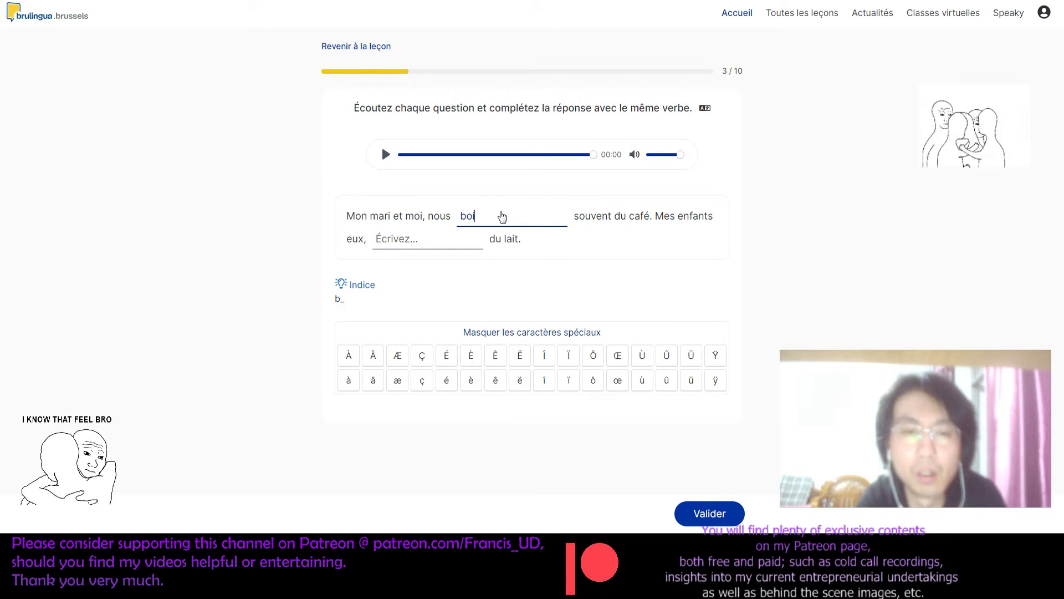
type("r")
key("Tab")
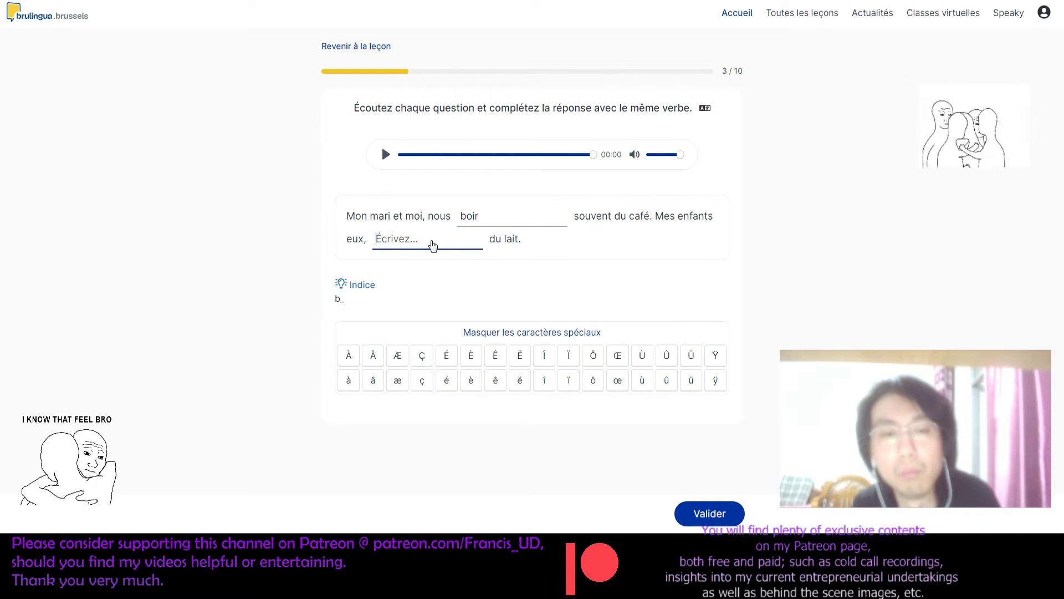
type("boir")
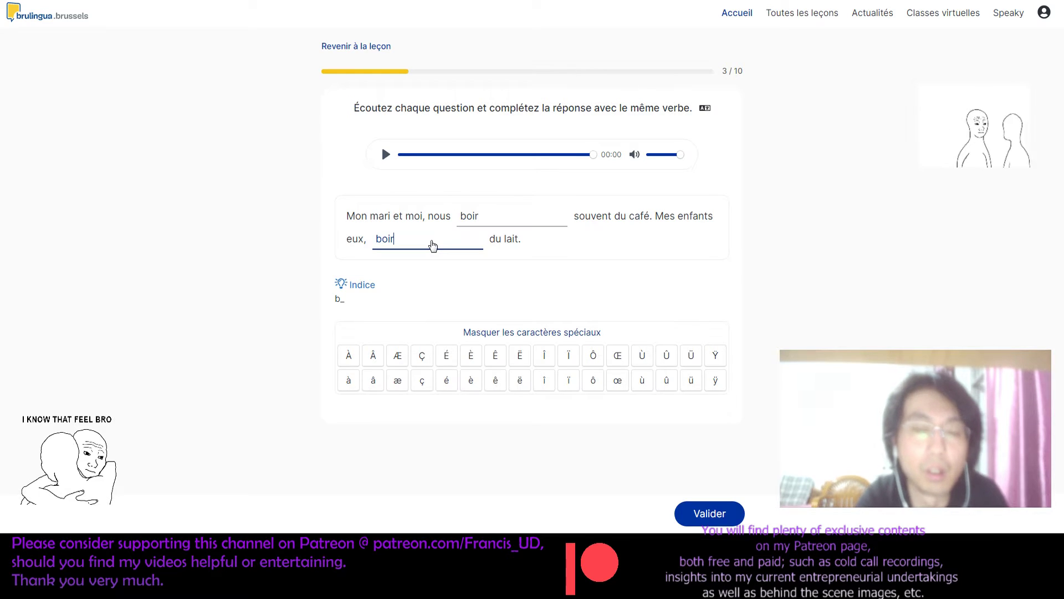
left_click(482, 216)
type("s")
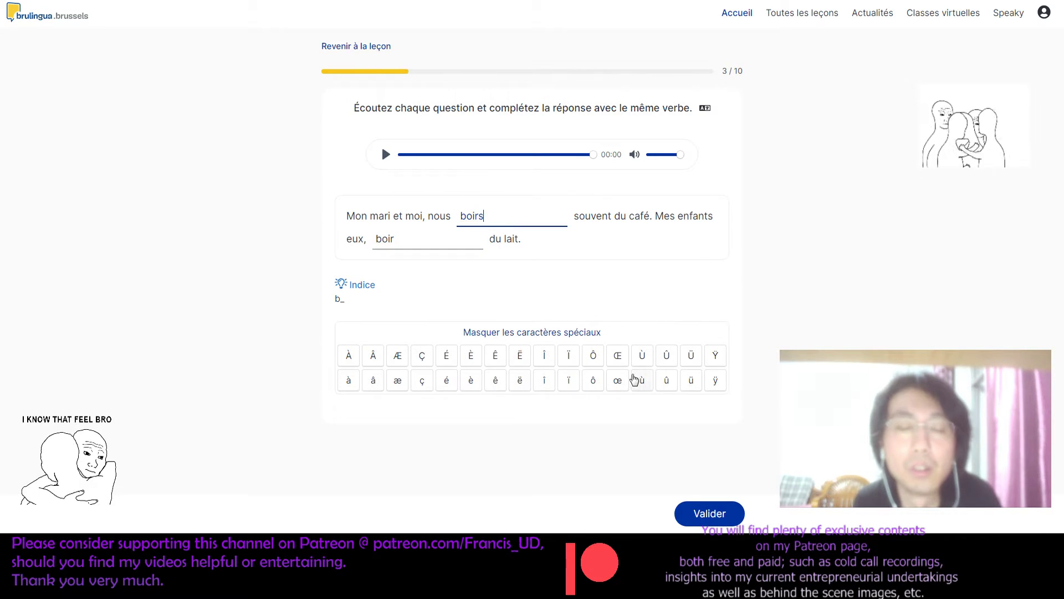
left_click(727, 523)
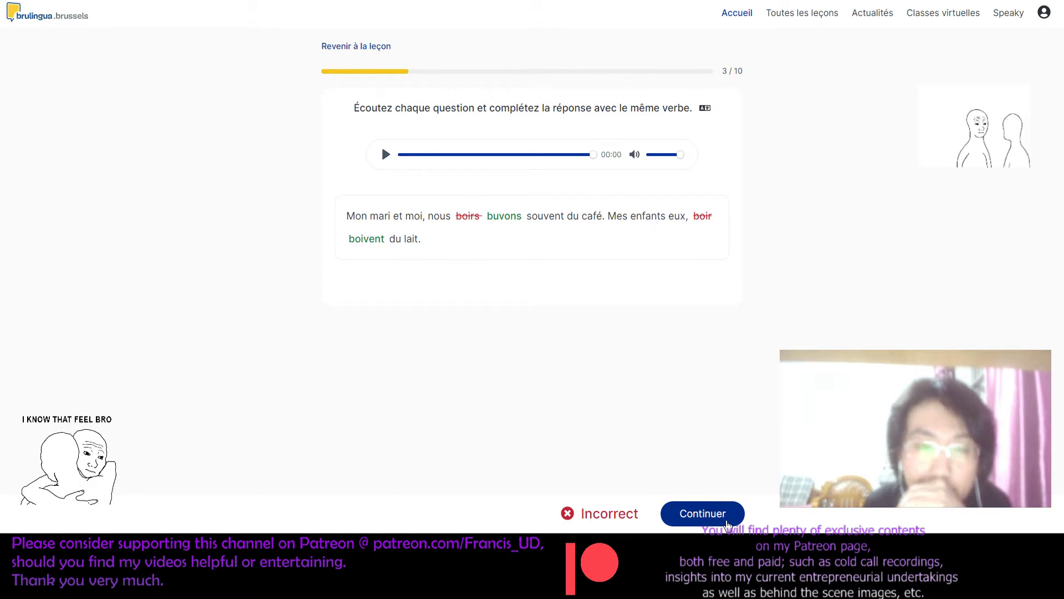
Step: Continue to question 4, listen to its audio, and submit "voucher" as the verb before "en voiture"
left_click(728, 523)
left_click(386, 154)
left_click(431, 217)
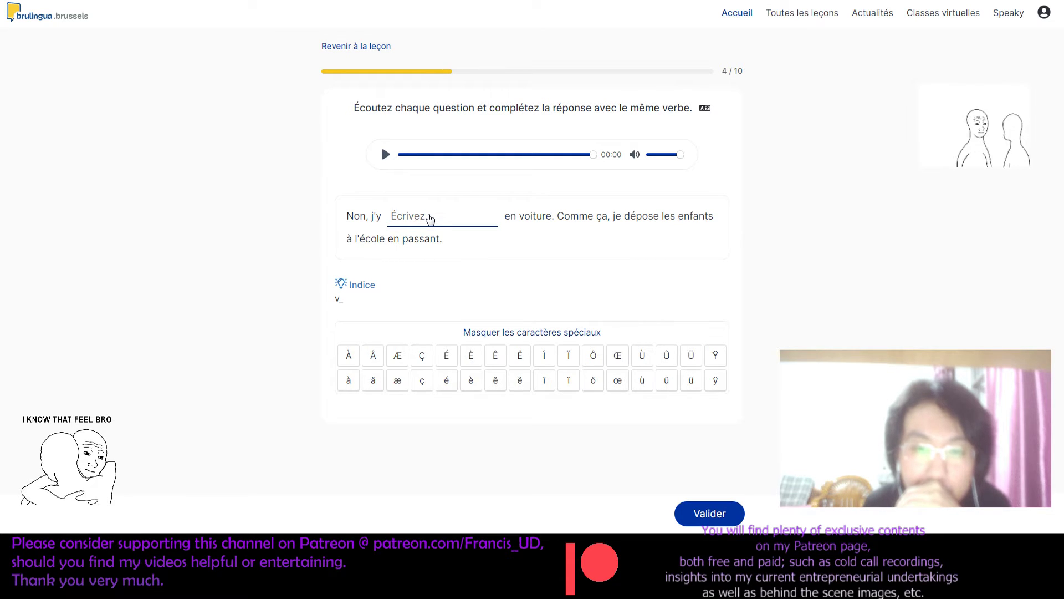
type("voucher")
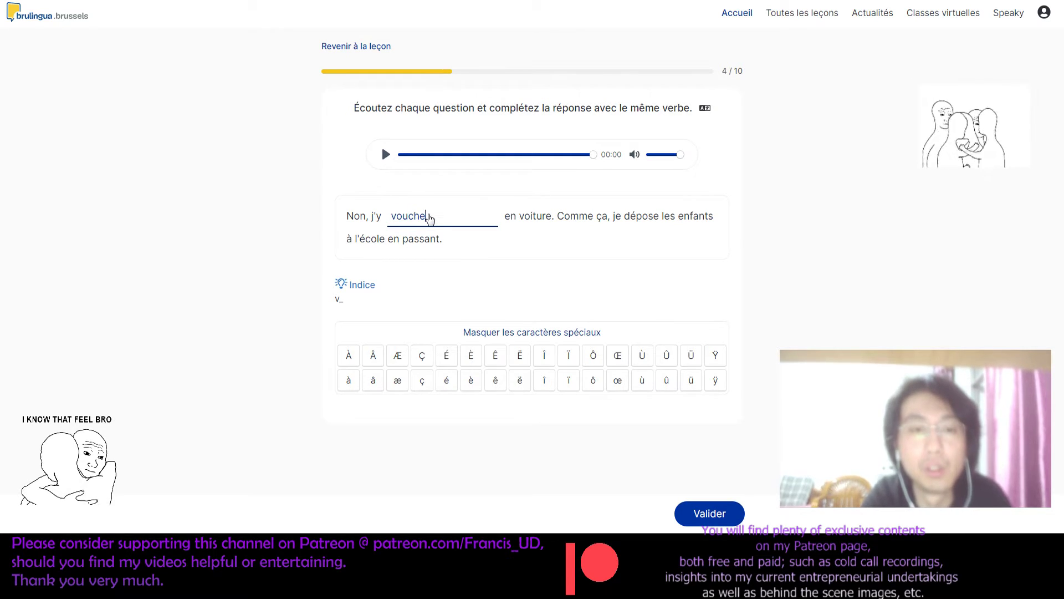
left_click(715, 515)
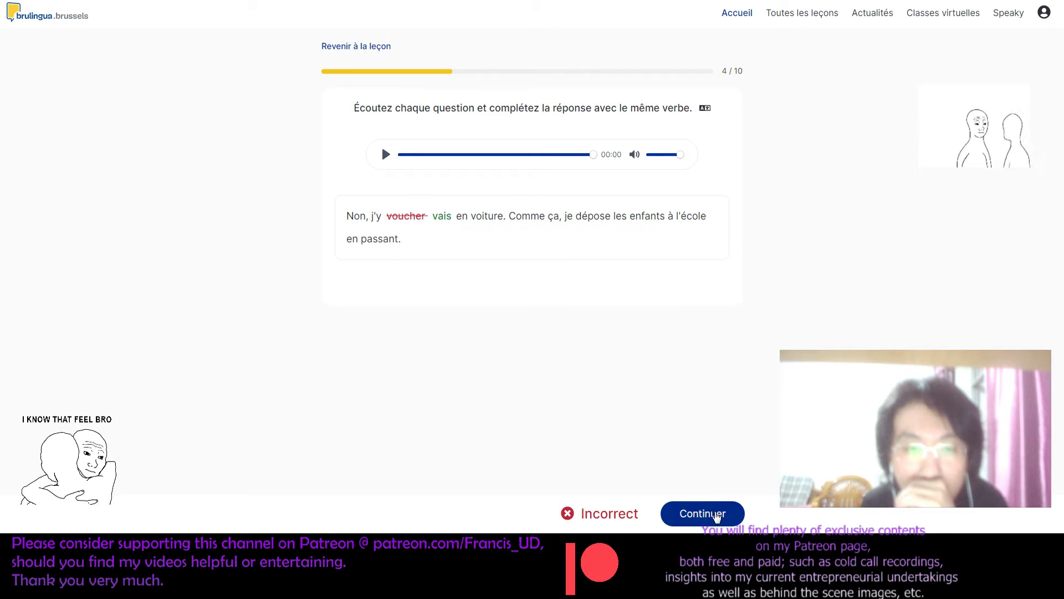
Step: Continue to question 5, listen to its audio, and submit it with the verb blank left empty
left_click(715, 514)
left_click(386, 155)
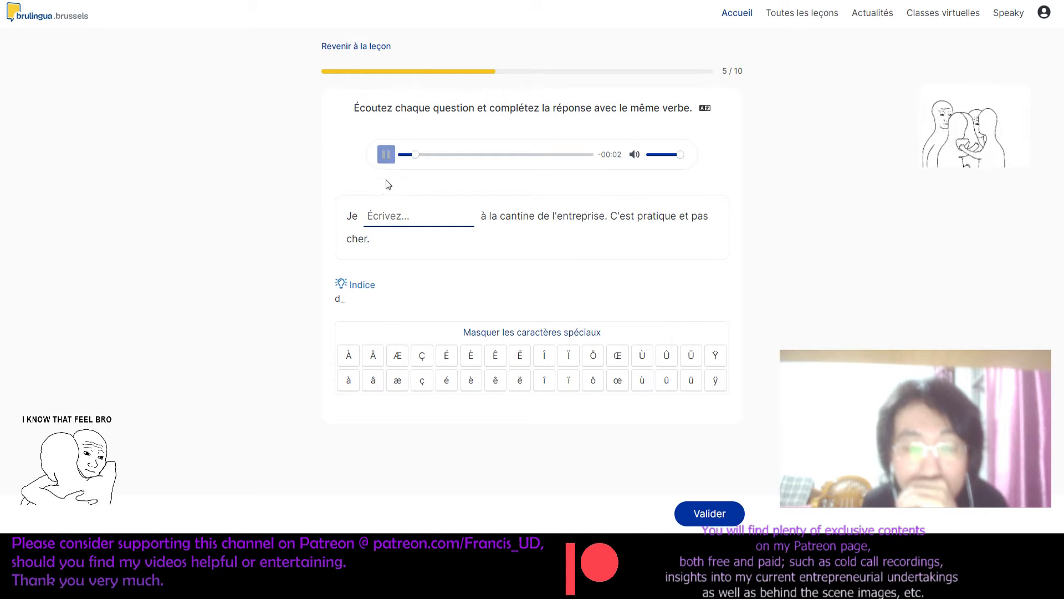
left_click(385, 219)
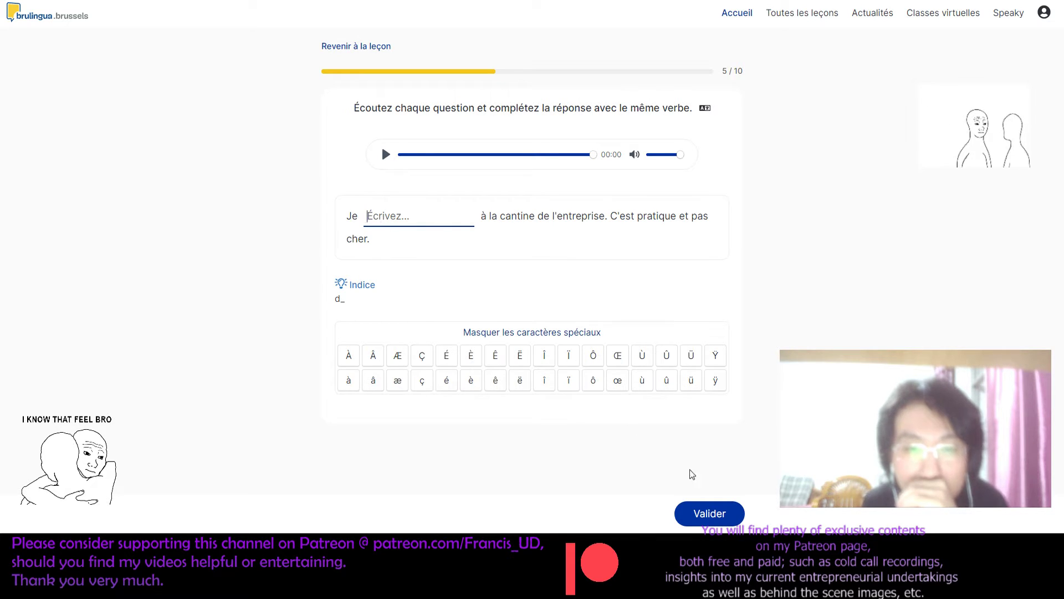
left_click(689, 514)
Step: Continue to question 6, listen to its audio, and submit "fait" as the verb before "toujours à 16h"
left_click(690, 514)
left_click(386, 155)
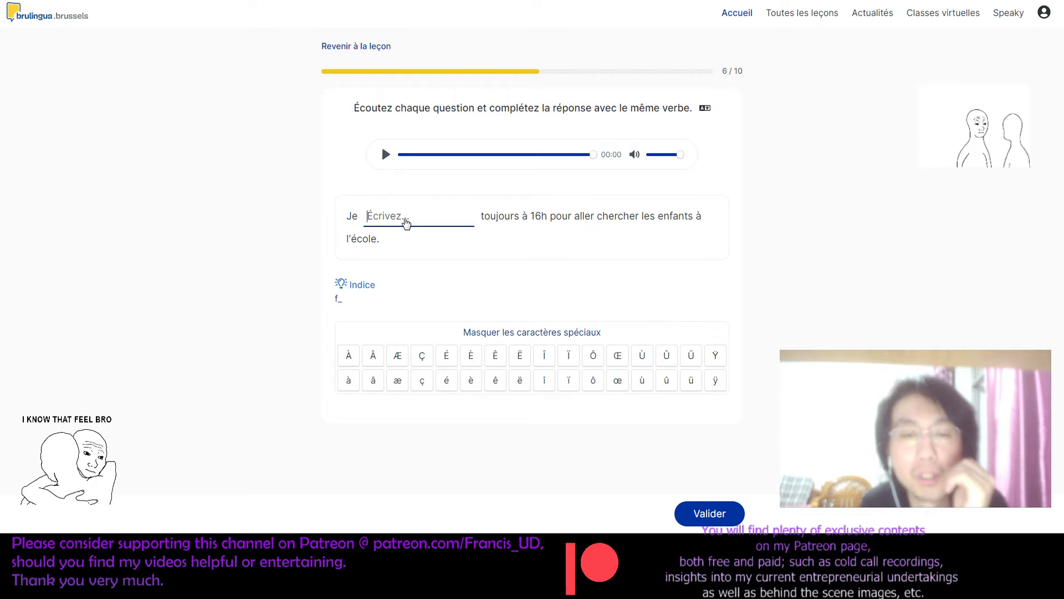
type("fait")
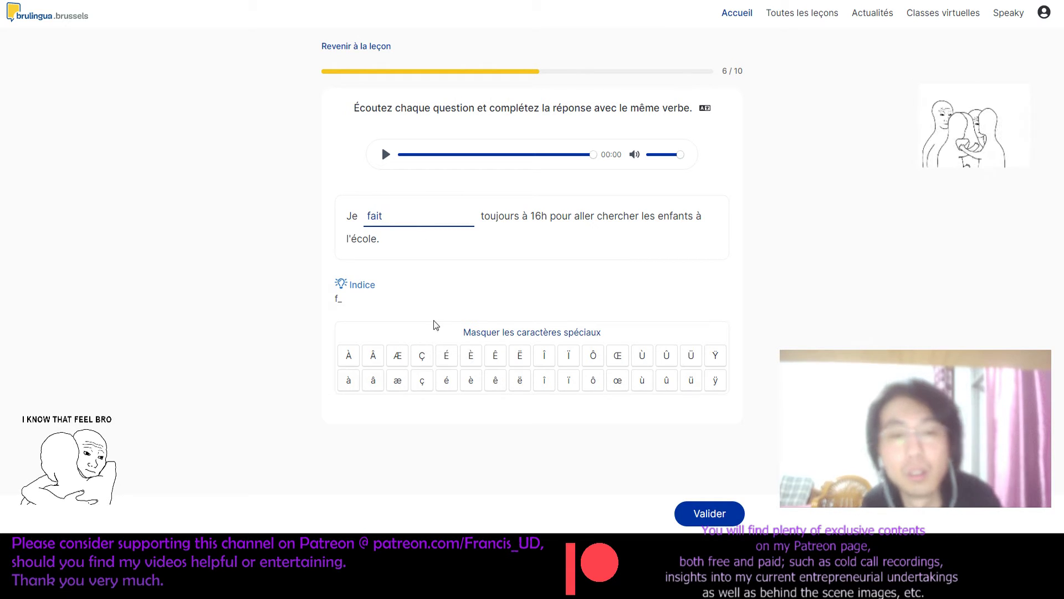
left_click(707, 514)
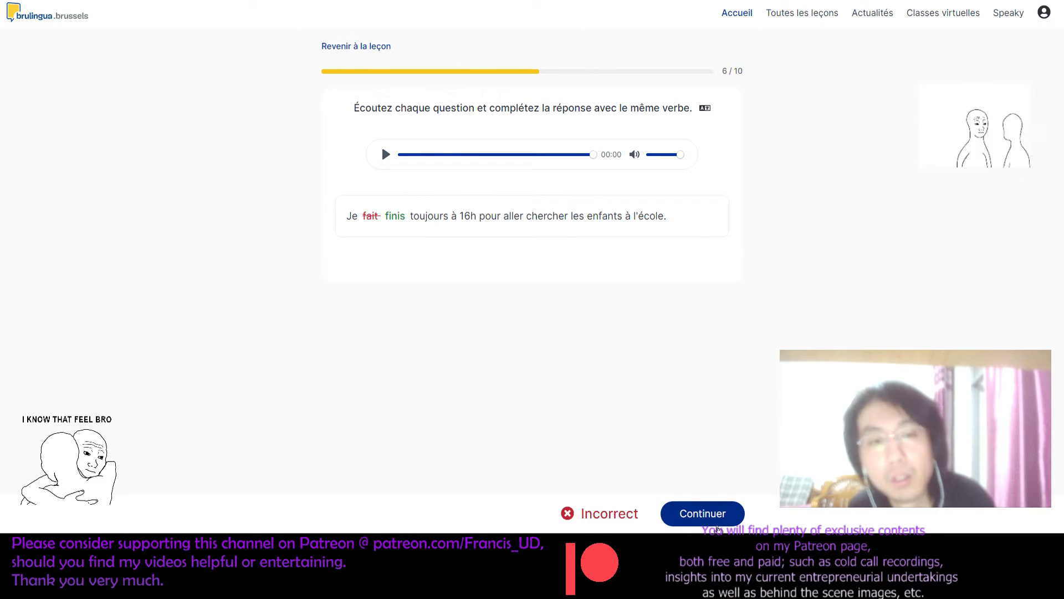
Step: Continue to question 7, listen to its audio, and submit "rentre" as the verb before "toujours après moi"
left_click(718, 525)
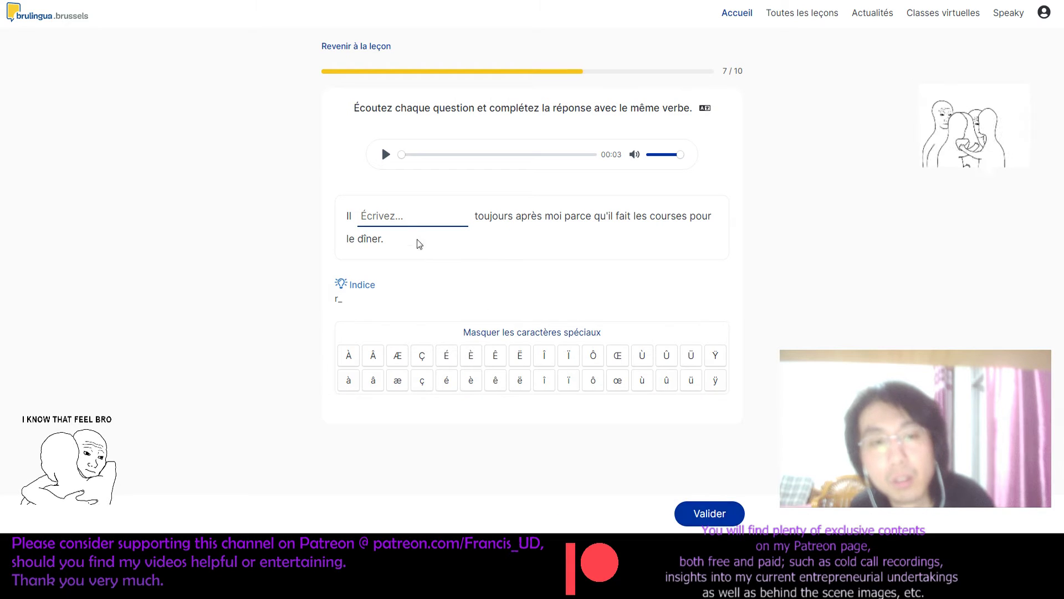
left_click(387, 154)
left_click(380, 225)
type("rentre")
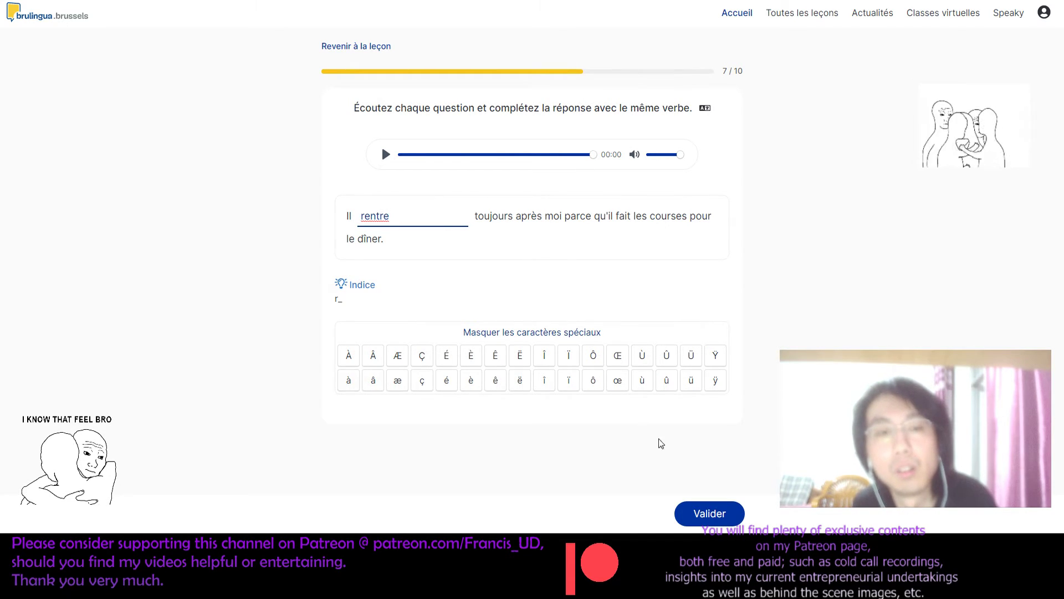
left_click(715, 515)
Step: Continue to question 8, listen to its audio, and submit it without a verb before "la cuisine"
left_click(715, 521)
left_click(385, 155)
left_click_drag(365, 215, 408, 217)
left_click(467, 224)
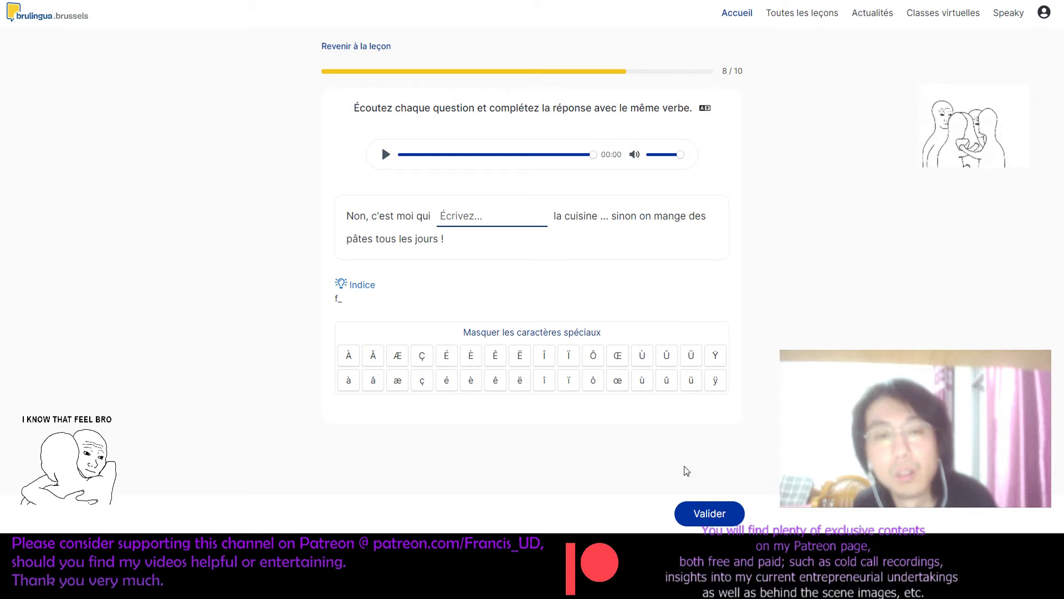
left_click(706, 514)
Step: Continue to question 9, play its audio three times, and submit it without a verb before "à 8h maximum"
left_click(703, 514)
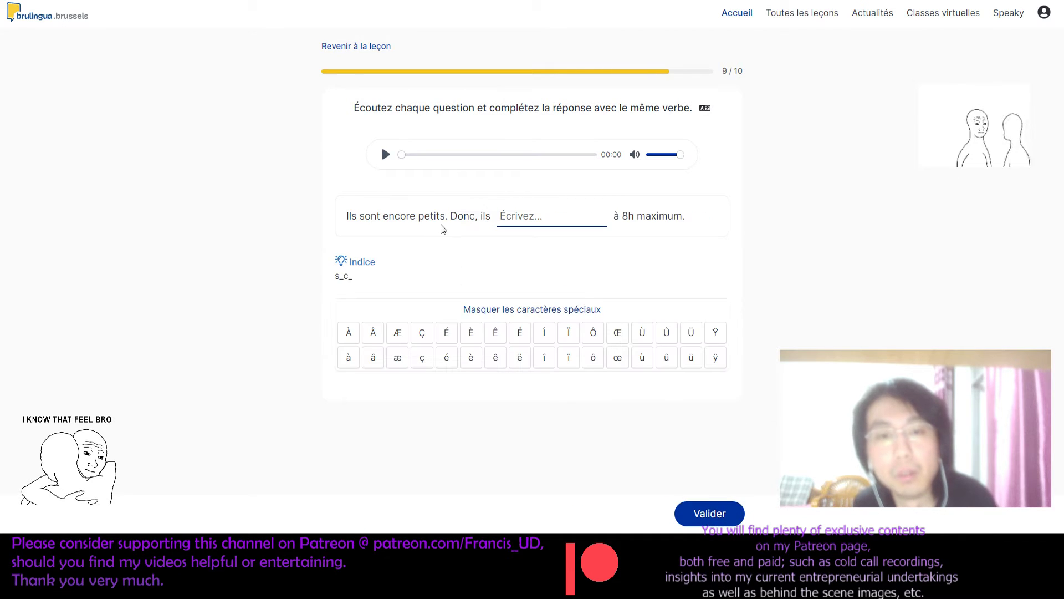
left_click(387, 155)
left_click_drag(356, 216, 365, 217)
left_click(542, 219)
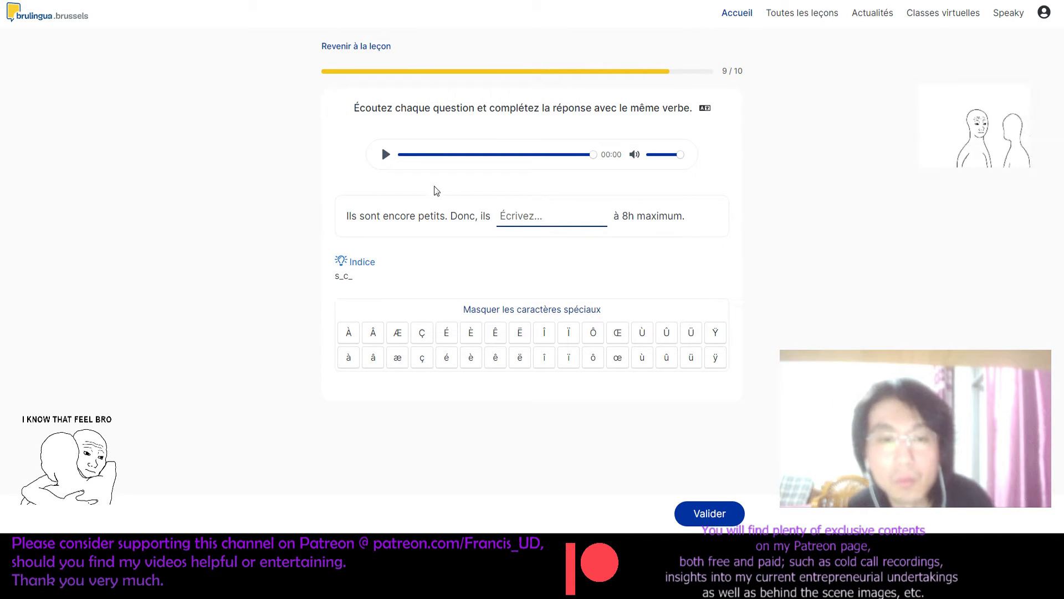
left_click(386, 155)
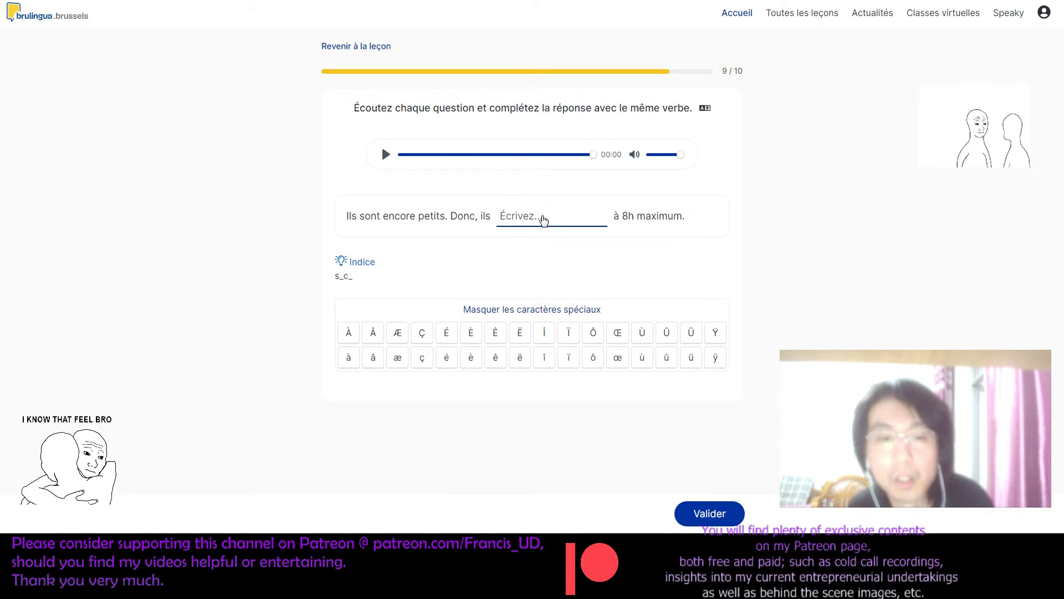
left_click(522, 221)
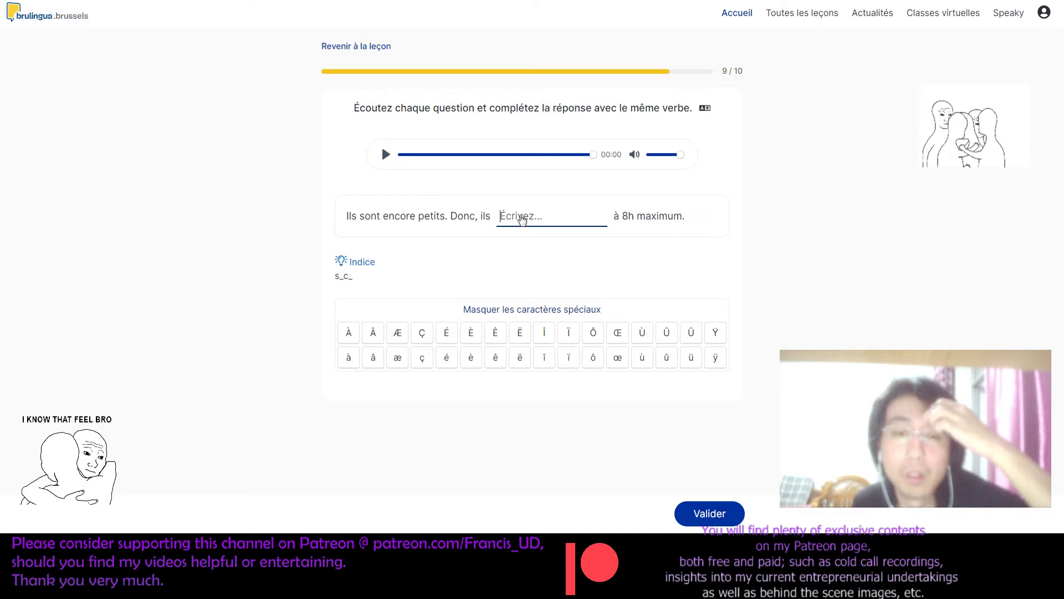
left_click(386, 154)
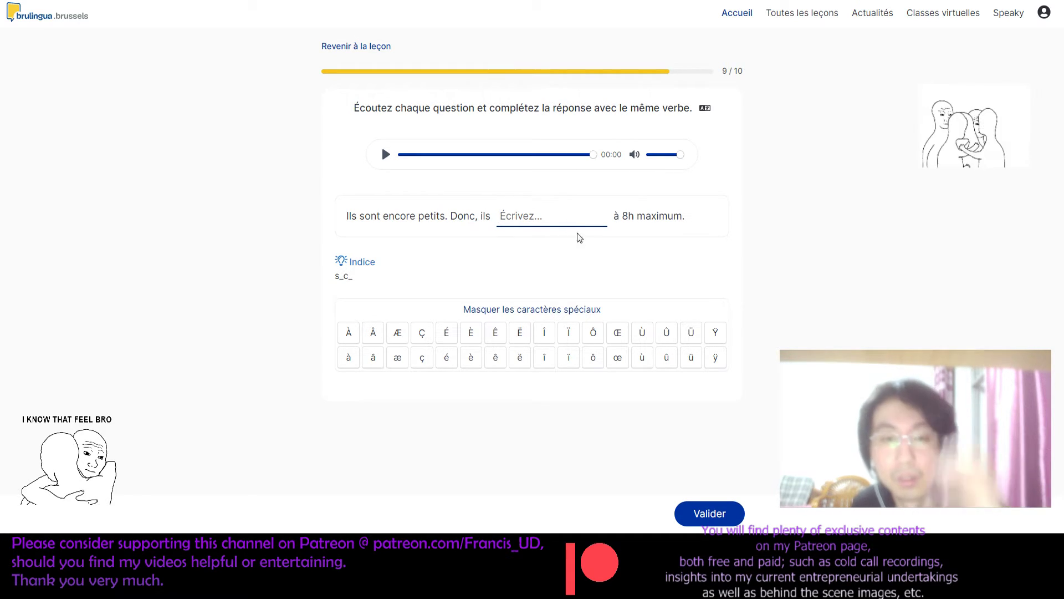
left_click(726, 516)
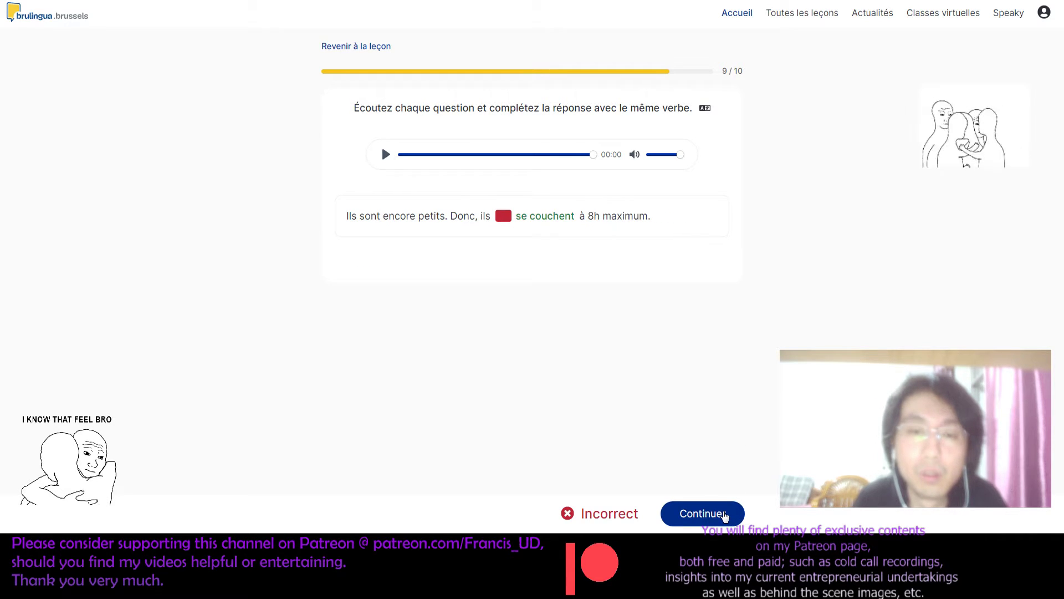
Step: Continue to question 10, listen to its audio, and submit "regardé" as the verb before "les nouvelles ou un DVD"
left_click(726, 516)
left_click(387, 154)
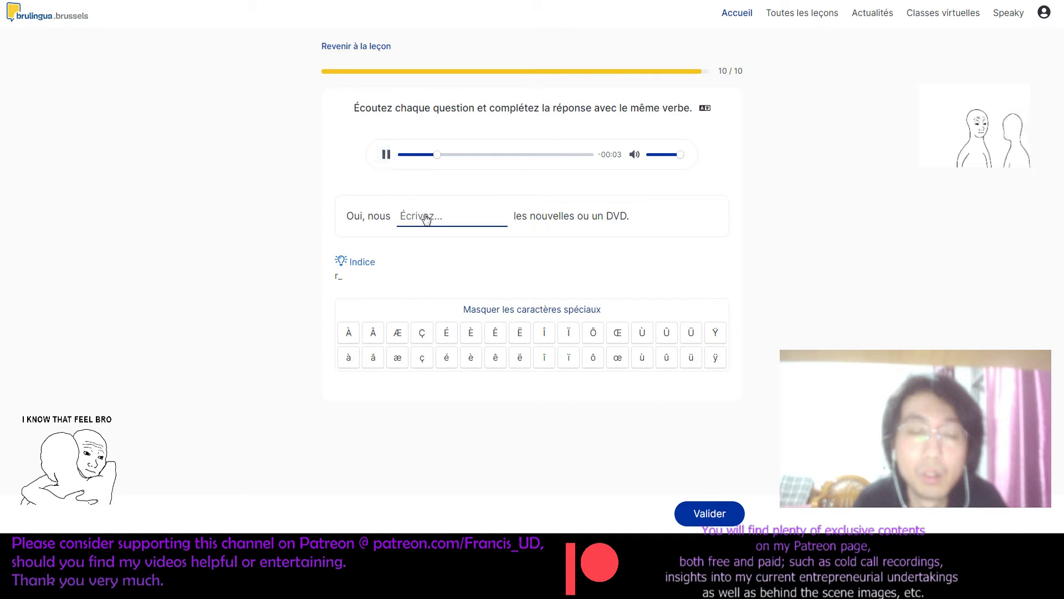
type("r")
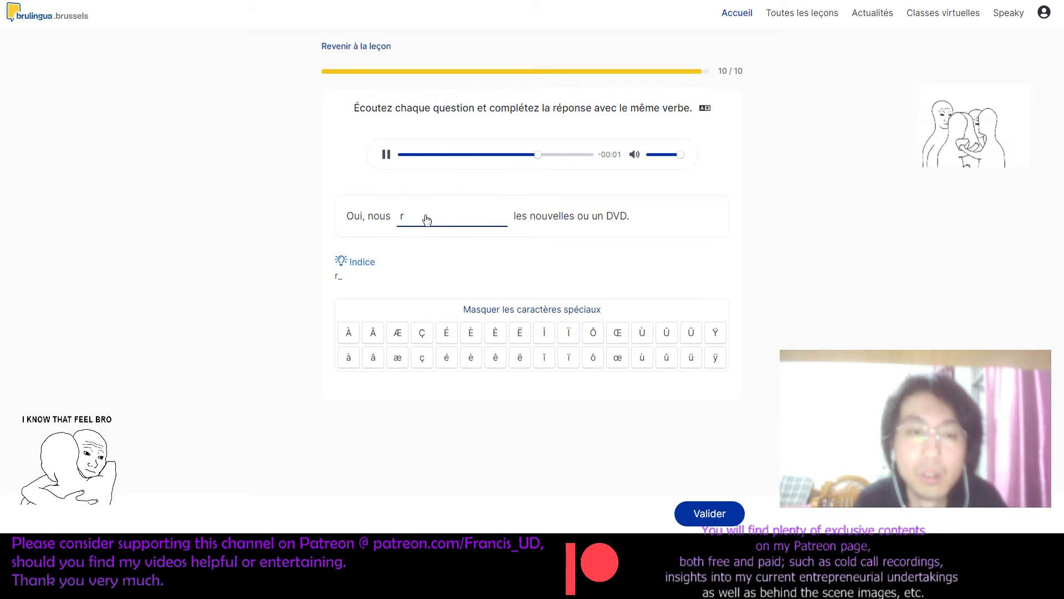
type("egarde")
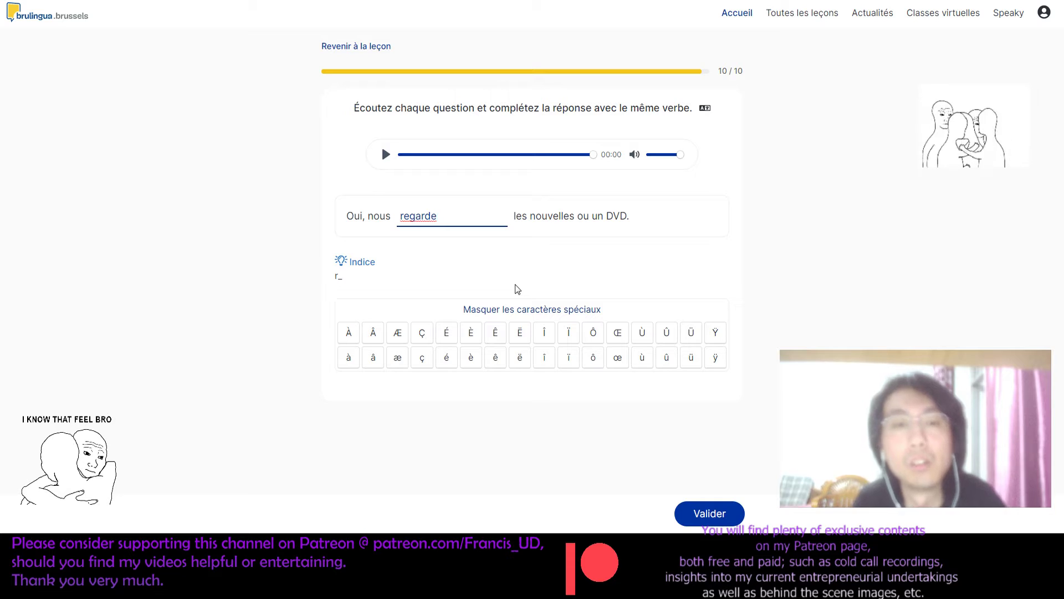
key("BackSpace")
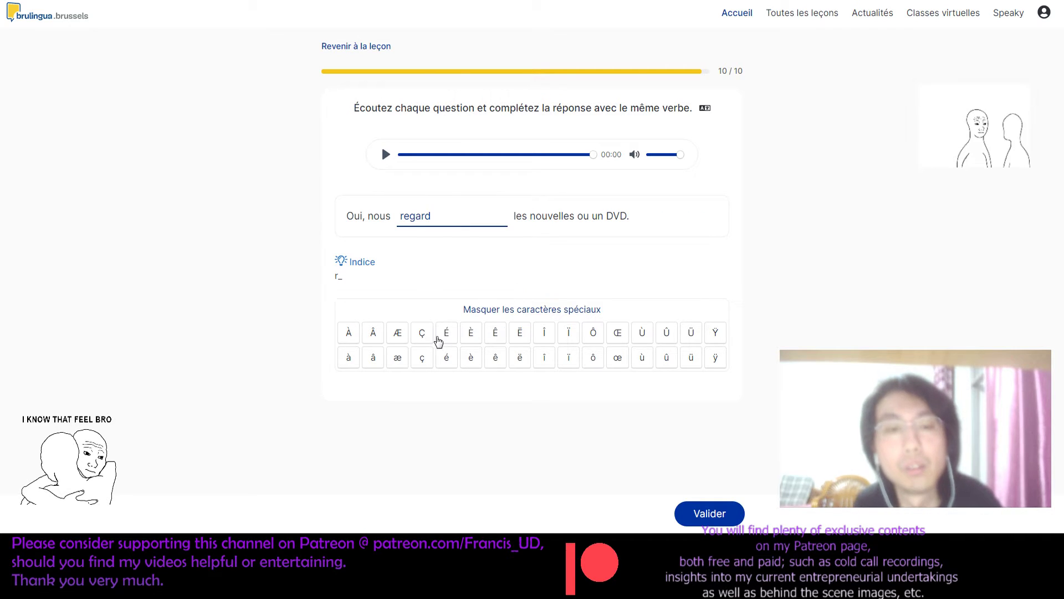
left_click(452, 366)
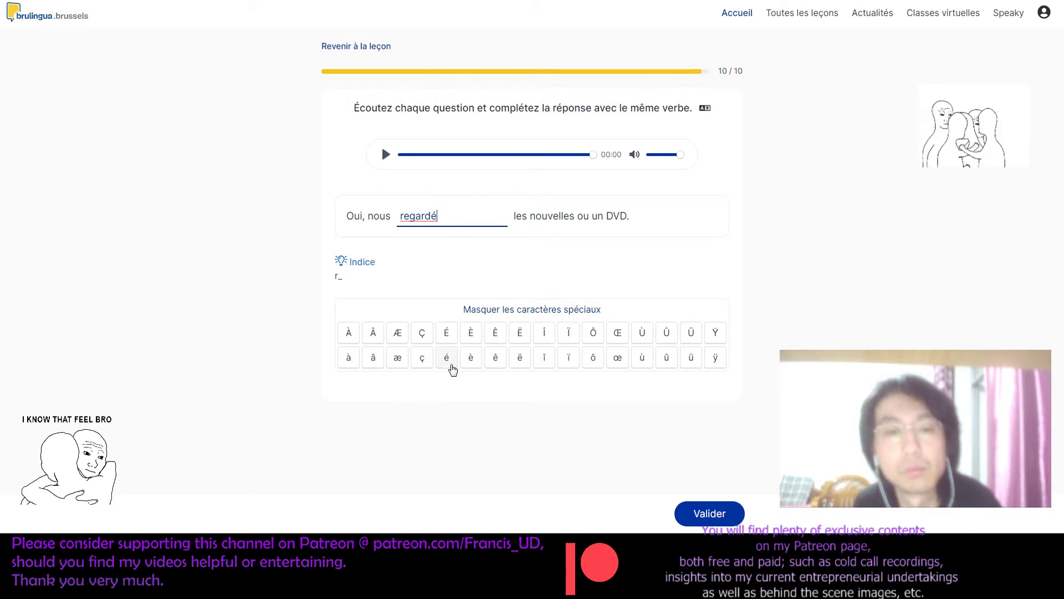
left_click(731, 521)
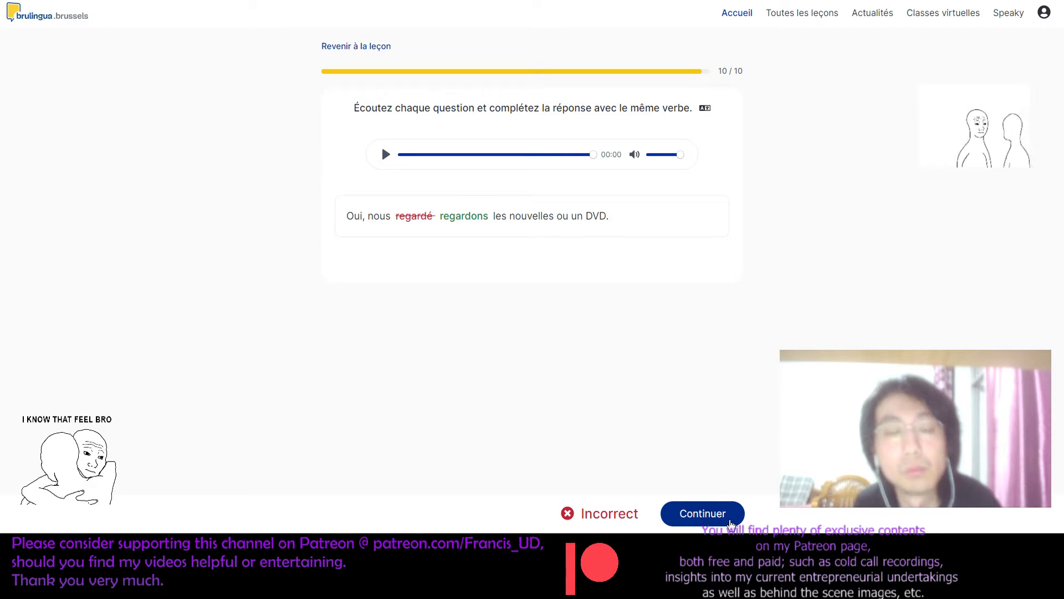
Step: Finish exercise 06, return to the lesson overview, and open exercise 05
left_click(730, 521)
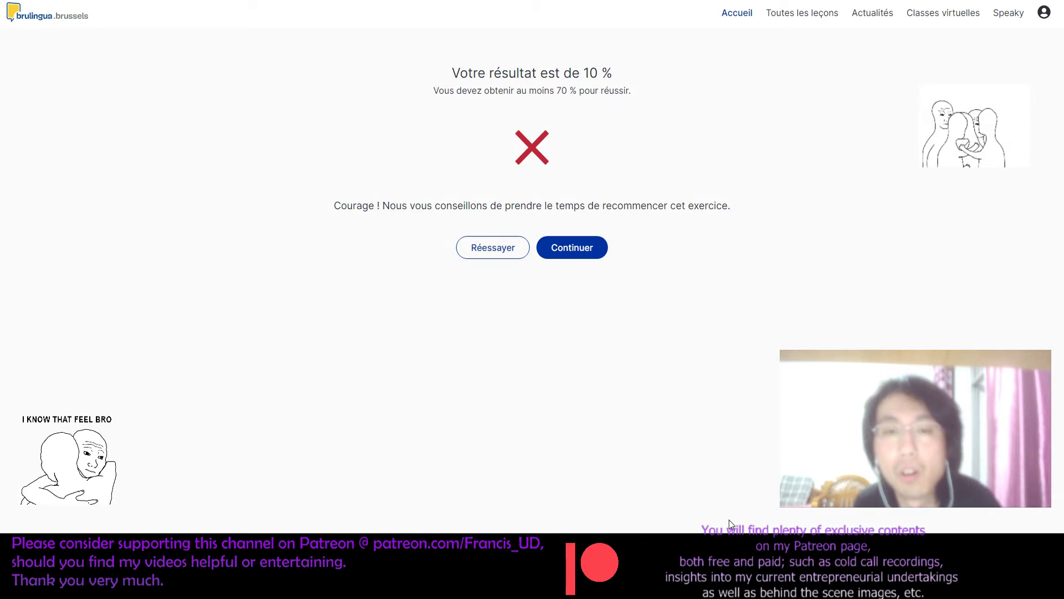
left_click(575, 257)
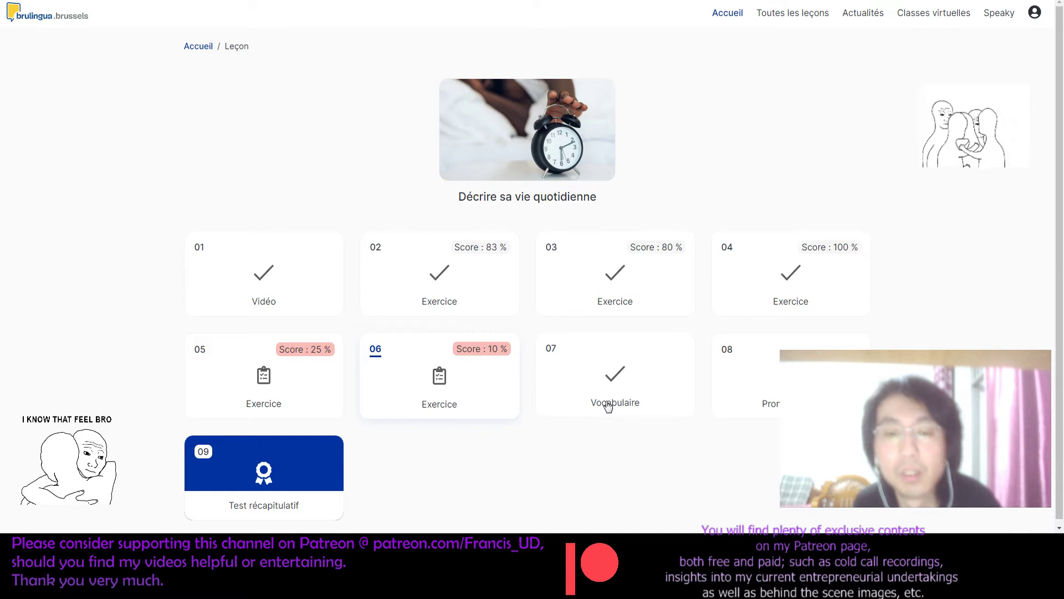
scroll(464, 404, "down", 1)
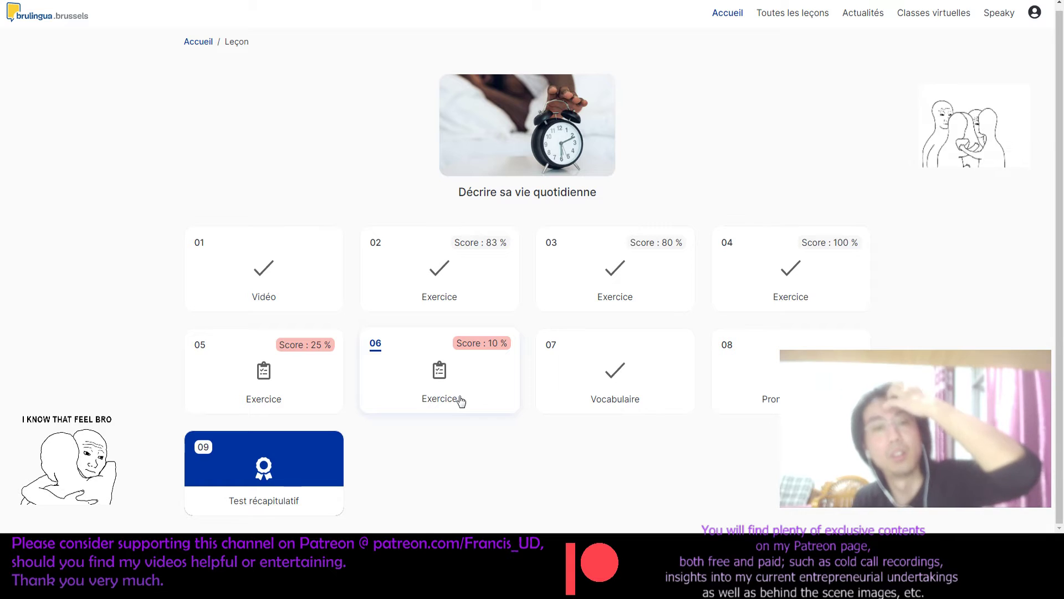
left_click(314, 386)
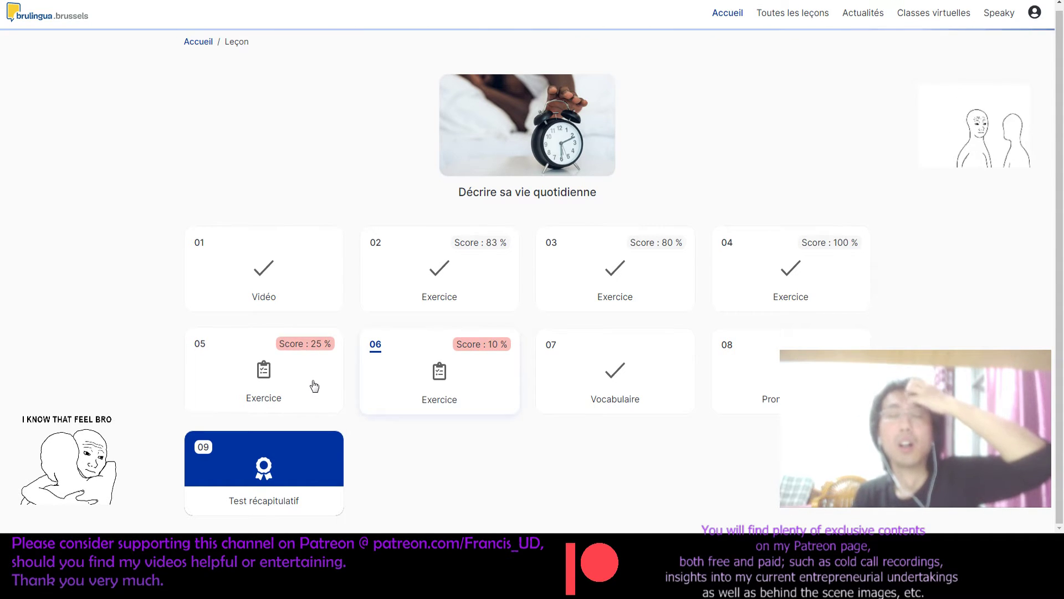
Step: Listen to question 1's audio and submit "pendre" as the verb before "son temps pour se préparer"
left_click(386, 166)
left_click(438, 237)
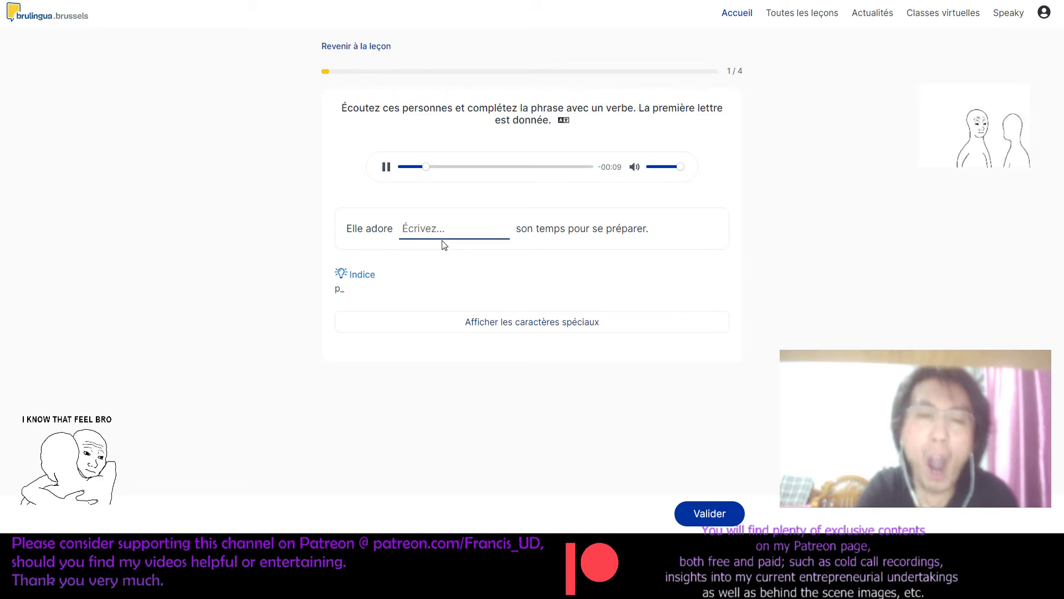
type("p")
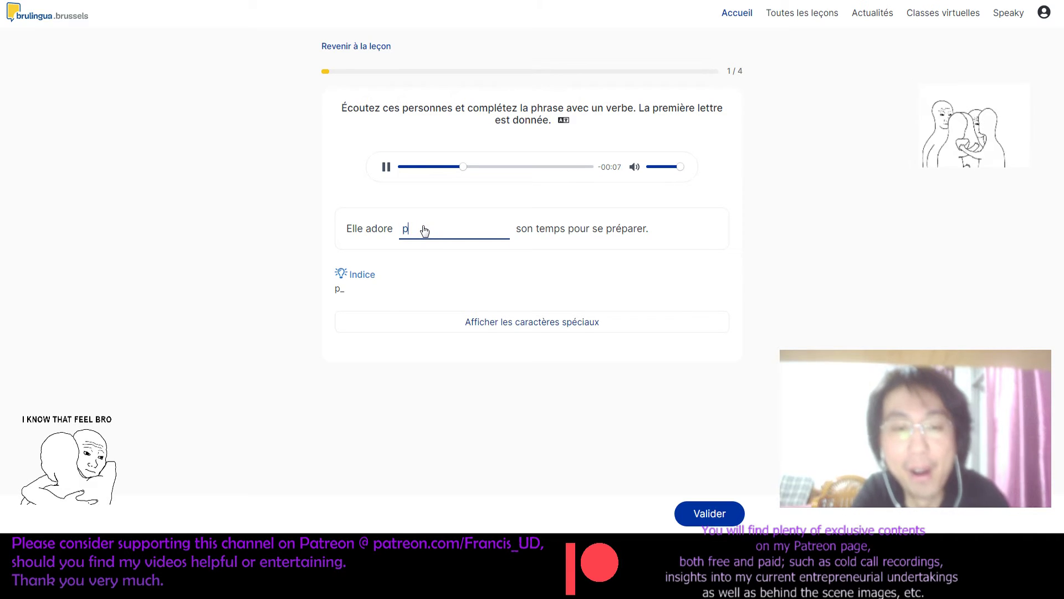
type("endre")
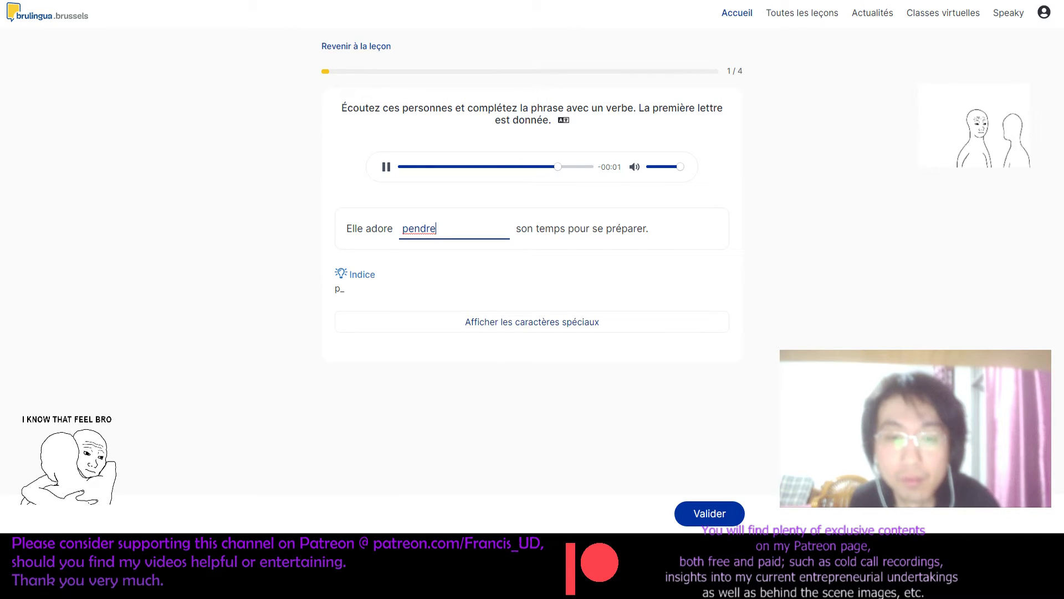
left_click(715, 514)
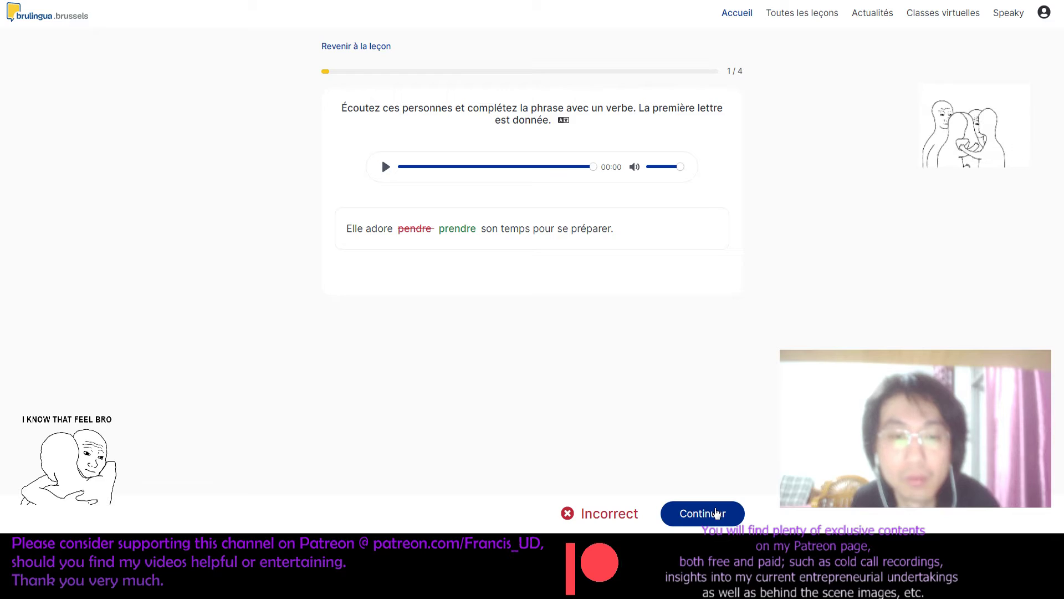
Step: Continue to question 2, show the special characters, and submit it without a verb before "beaucoup le matin"
left_click(715, 513)
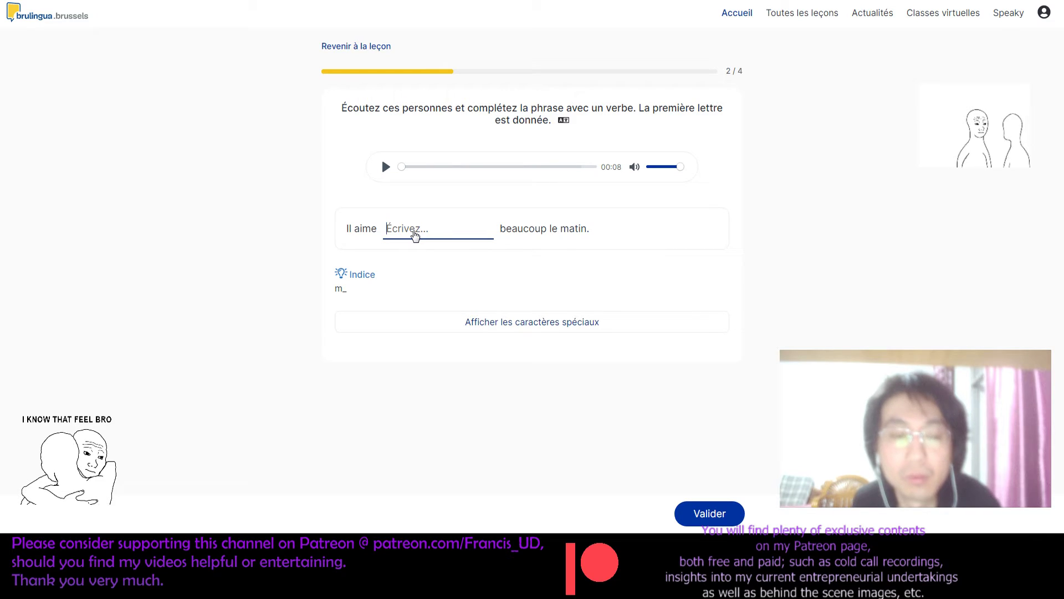
left_click(474, 323)
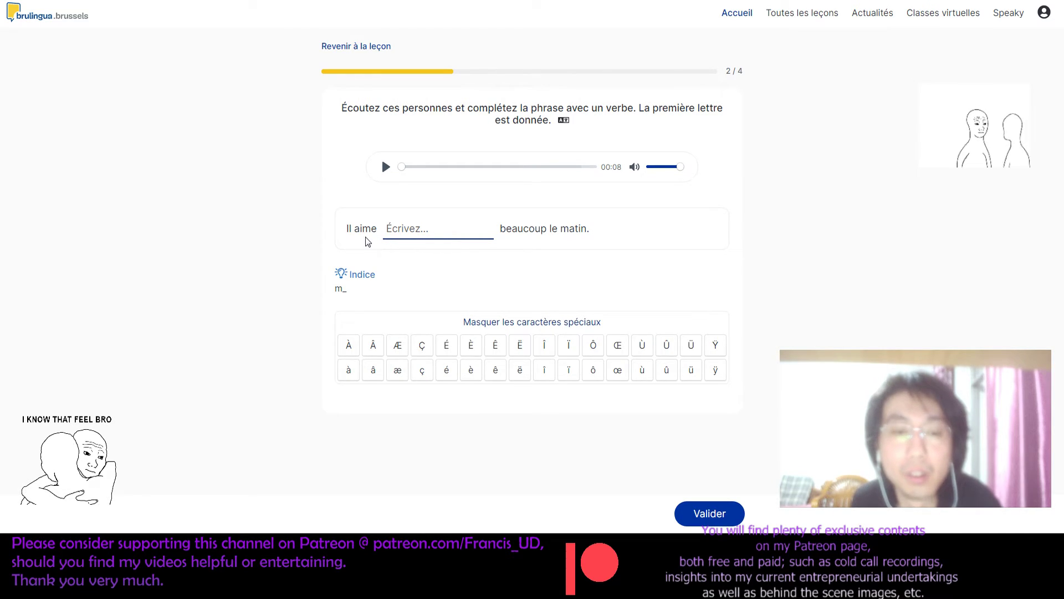
left_click(407, 242)
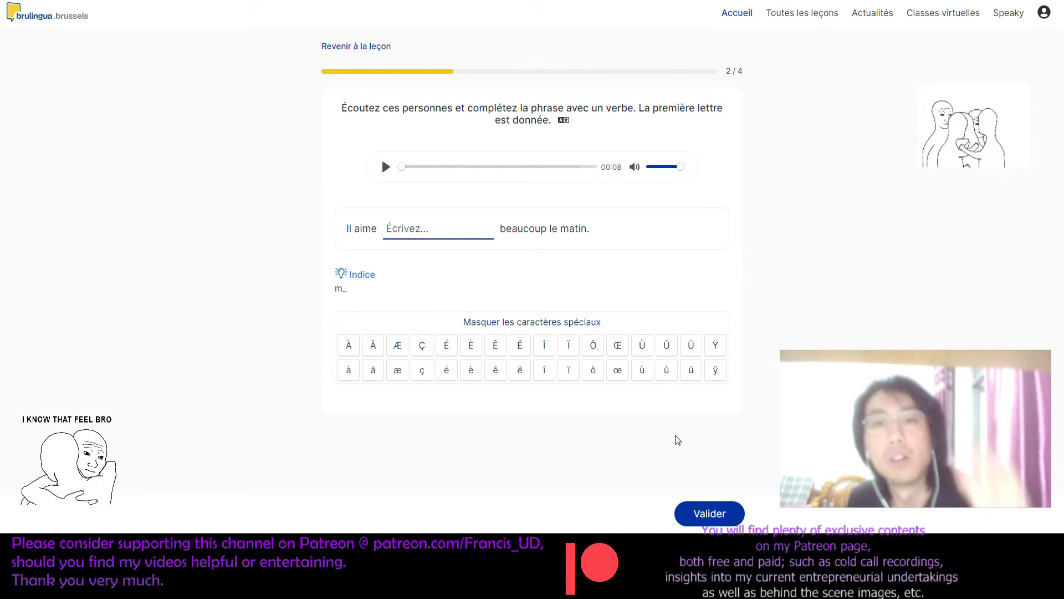
left_click(712, 524)
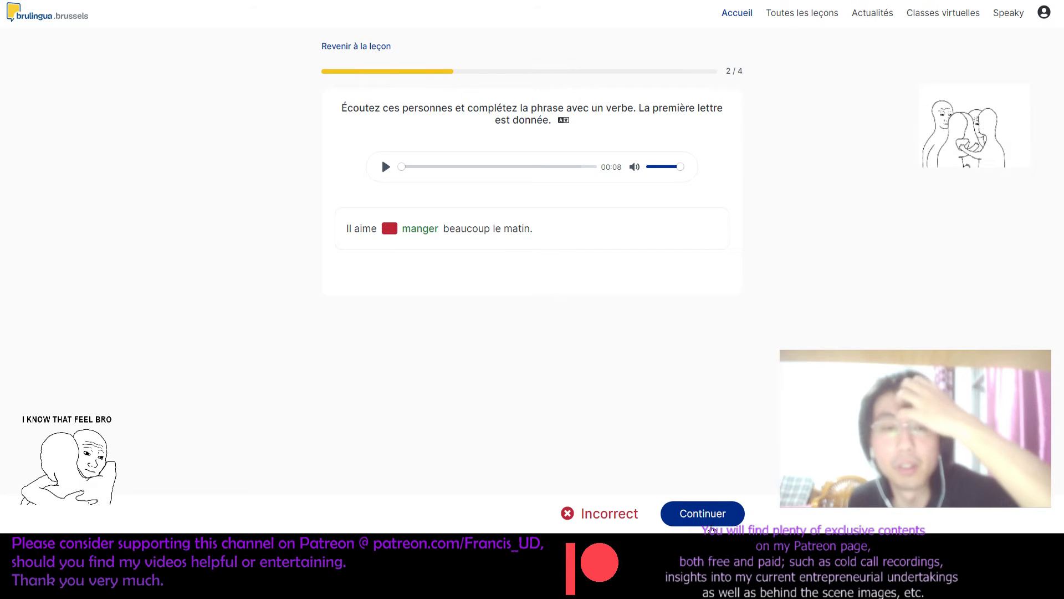
Step: Continue to question 3 and submit "aller" as the verb before "au bureau à vélo"
left_click(712, 521)
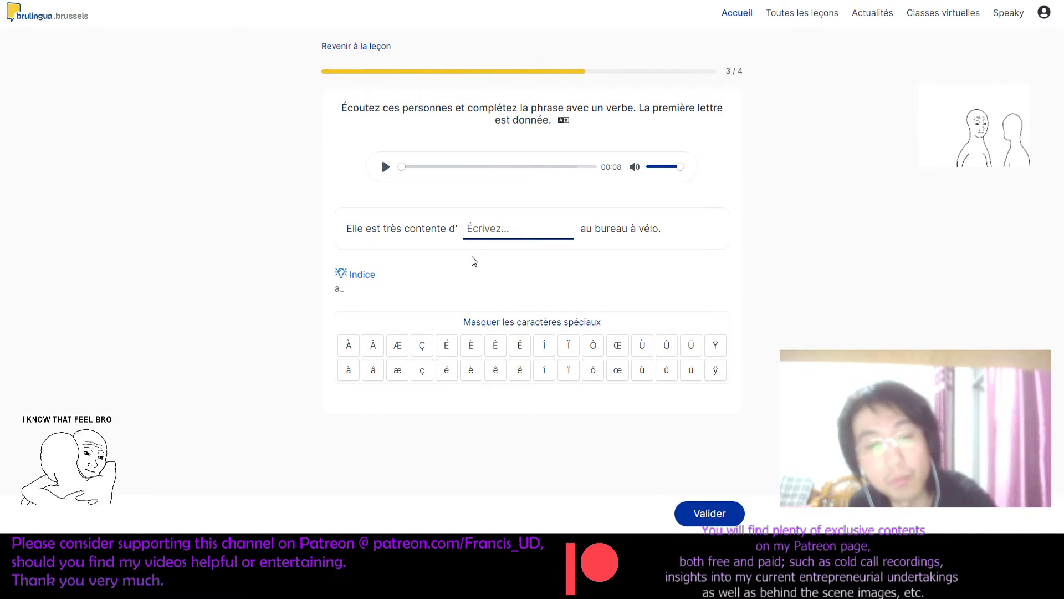
left_click(498, 236)
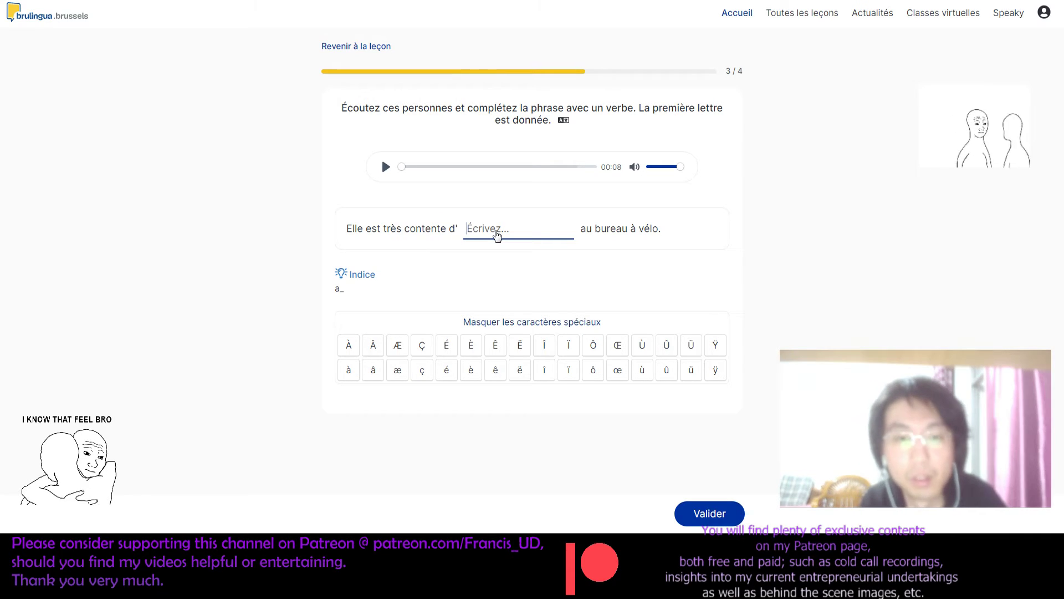
type("aller")
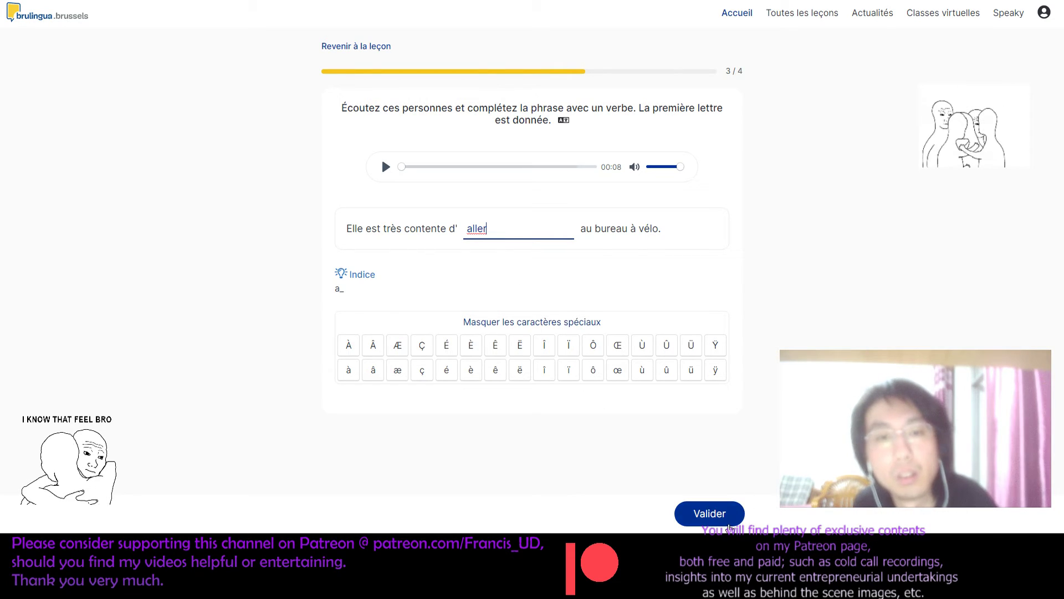
left_click(699, 514)
Step: Continue to question 4, listen to its audio, and submit "soir" as the verb after "Il aime beaucoup"
left_click(697, 510)
left_click(386, 171)
left_click(456, 235)
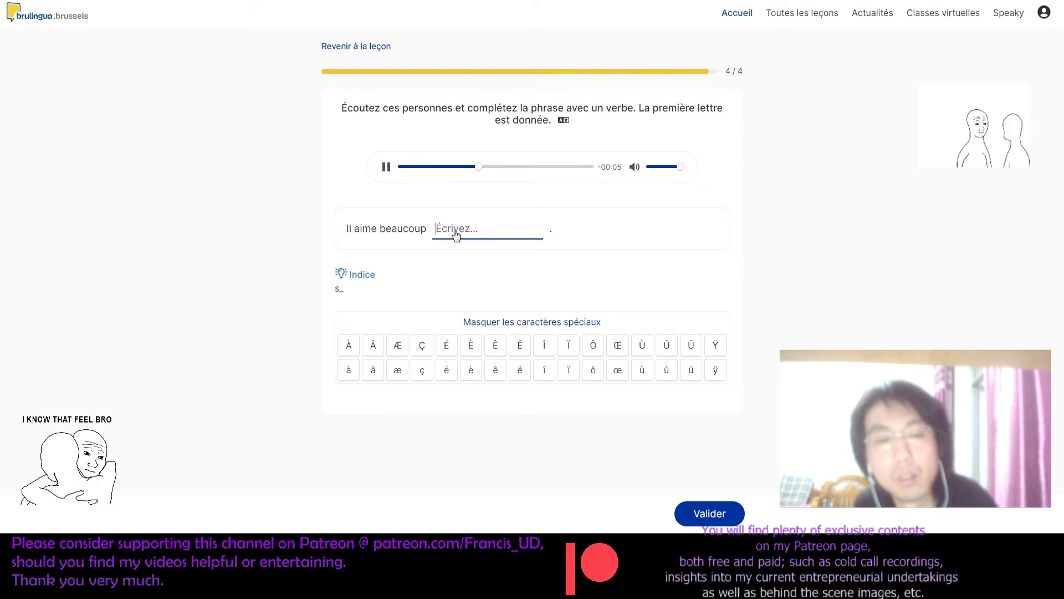
type("soir")
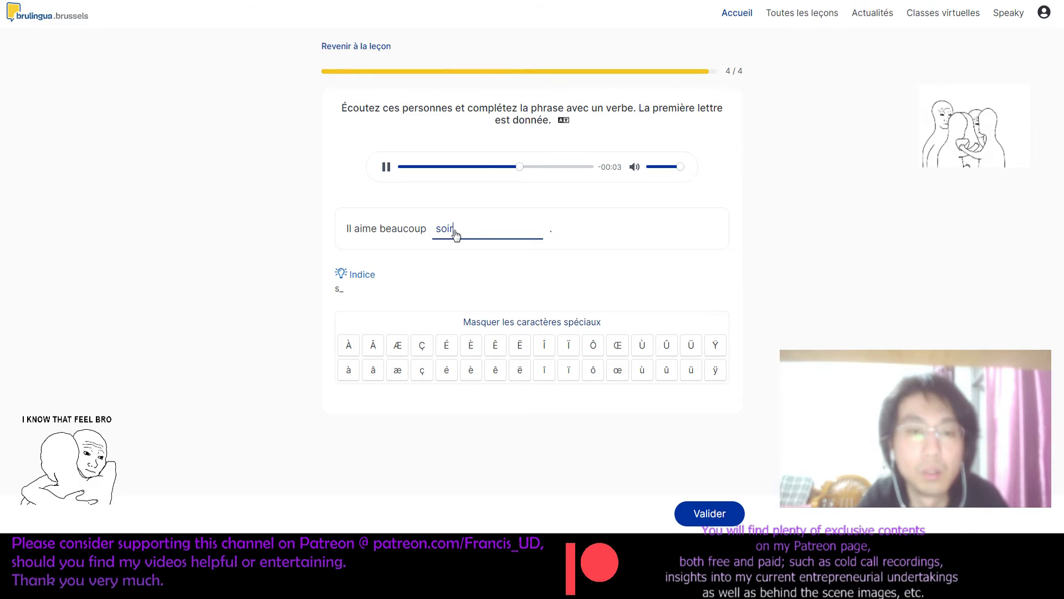
left_click(713, 516)
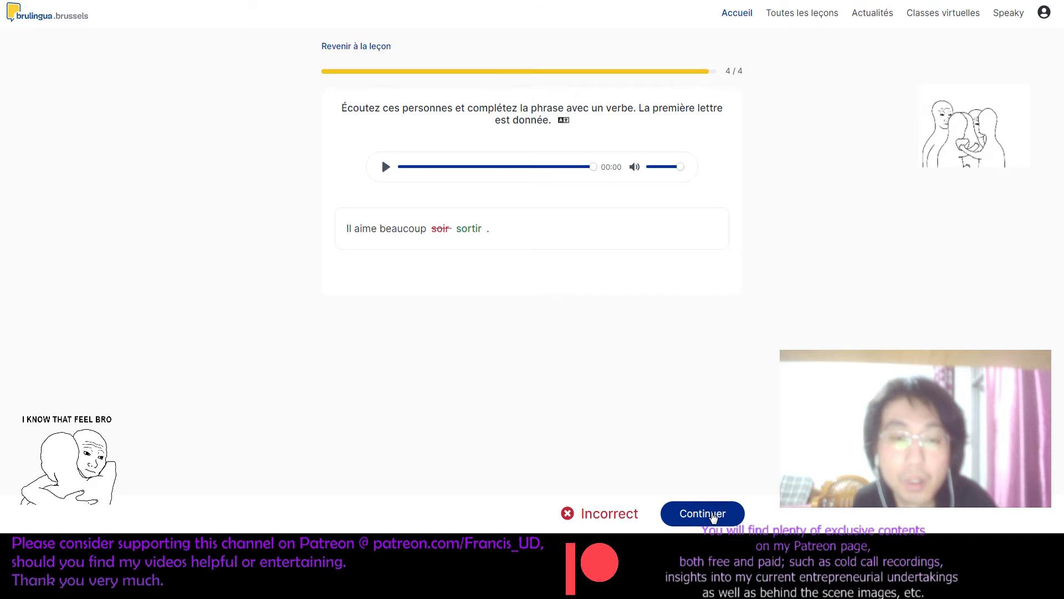
Step: Finish exercise 05, return to the lesson overview, and open the lesson's video in section 01
left_click(714, 516)
left_click(586, 258)
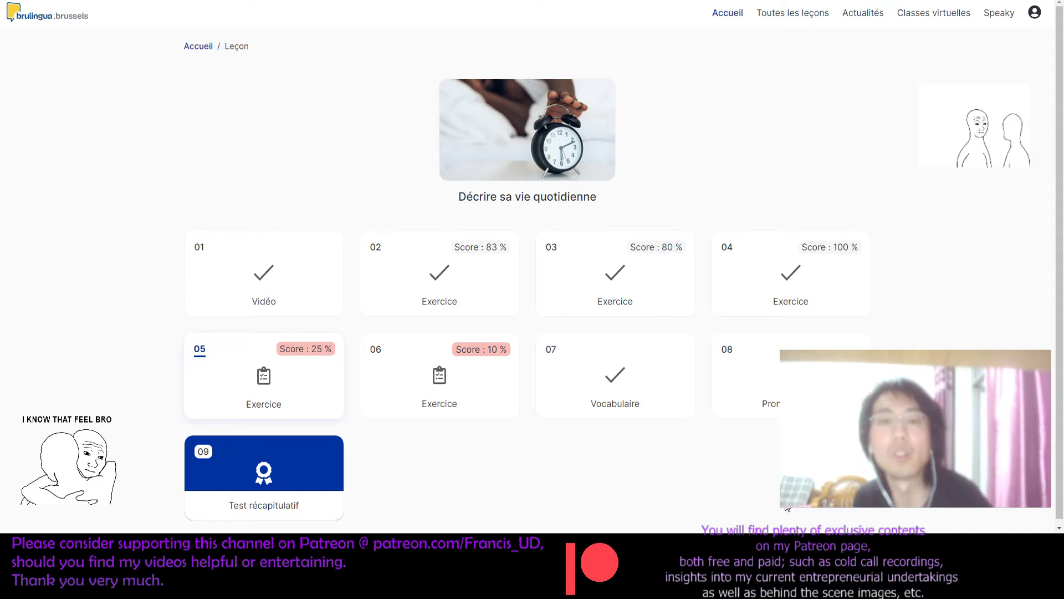
left_click(272, 278)
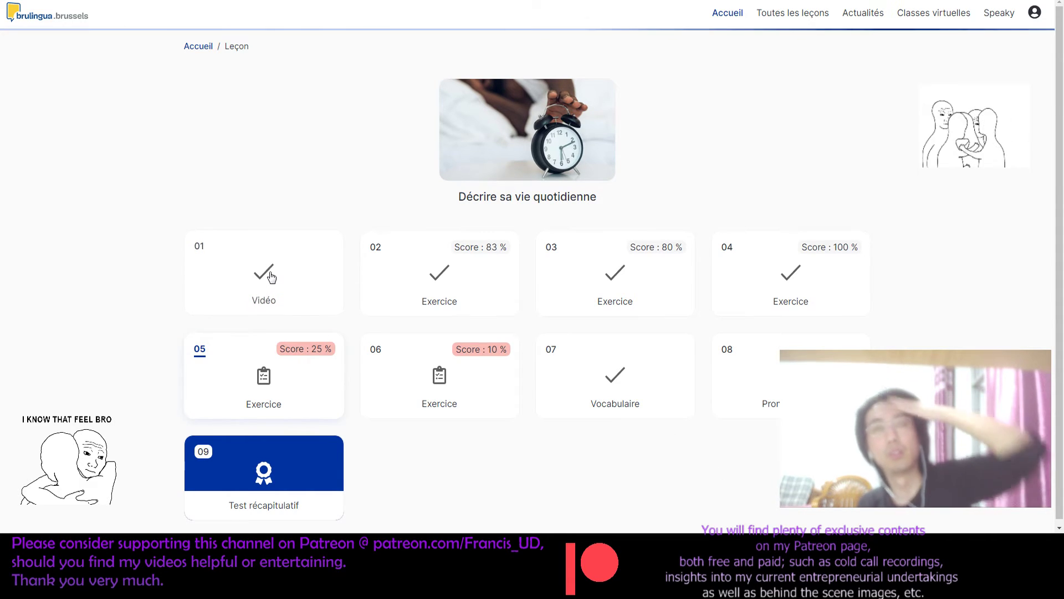
left_click(498, 361)
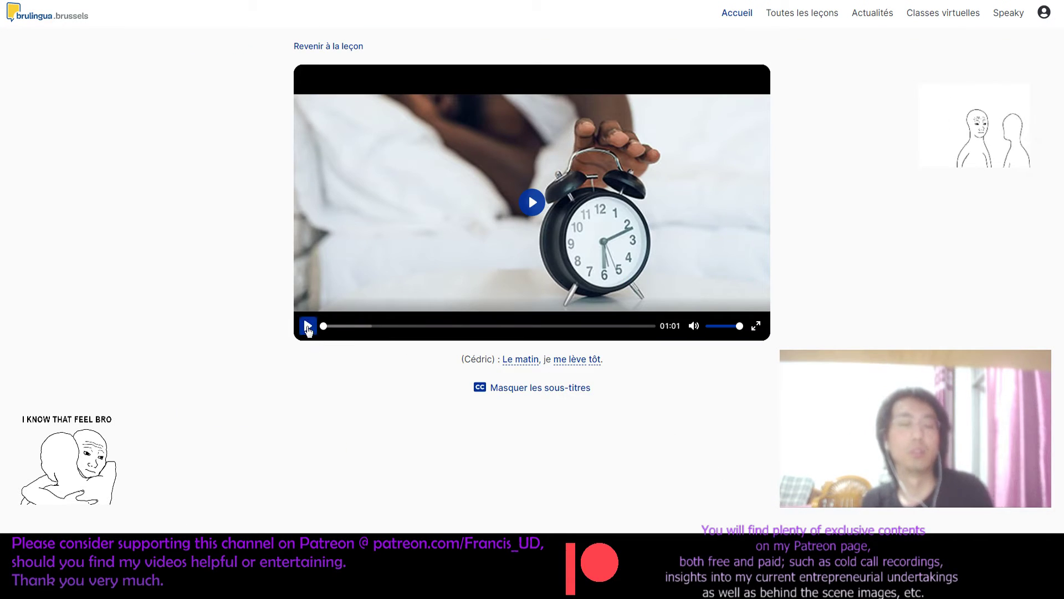
Step: Play the lesson video and look up "me lève tôt" from the first subtitle
left_click(308, 326)
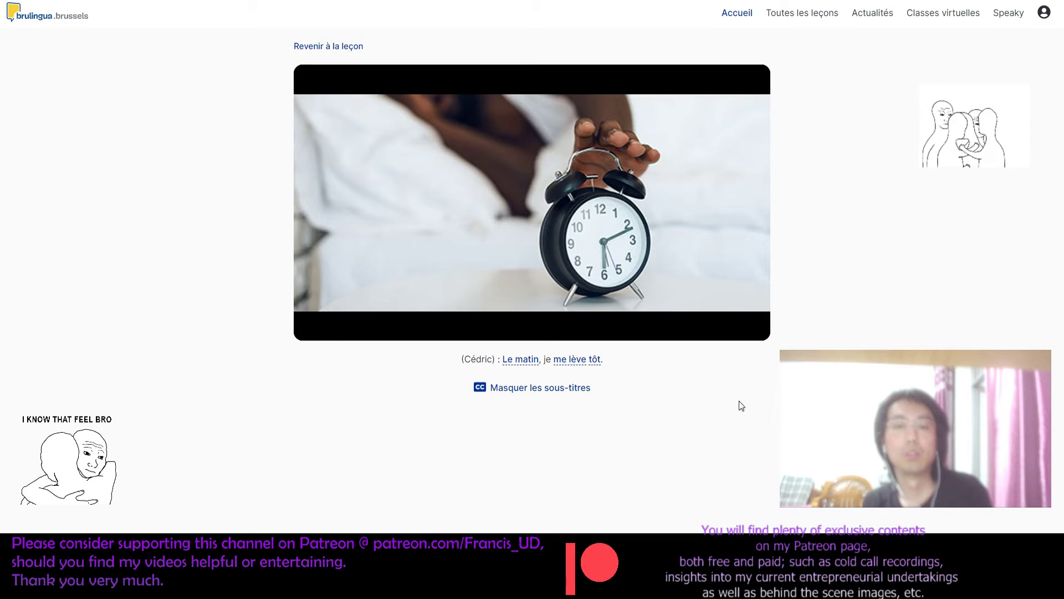
left_click(577, 359)
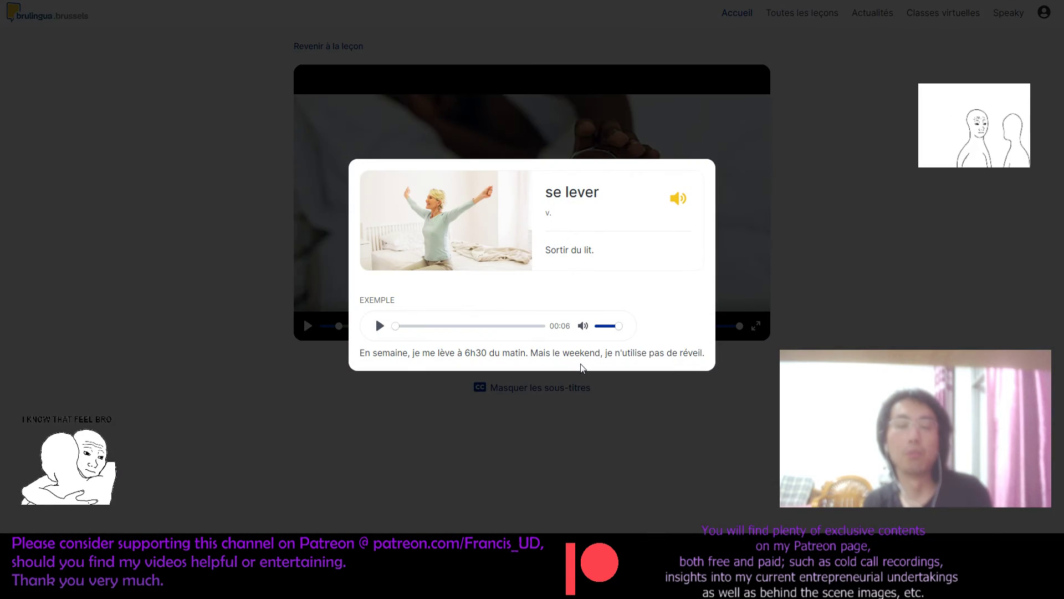
left_click(641, 440)
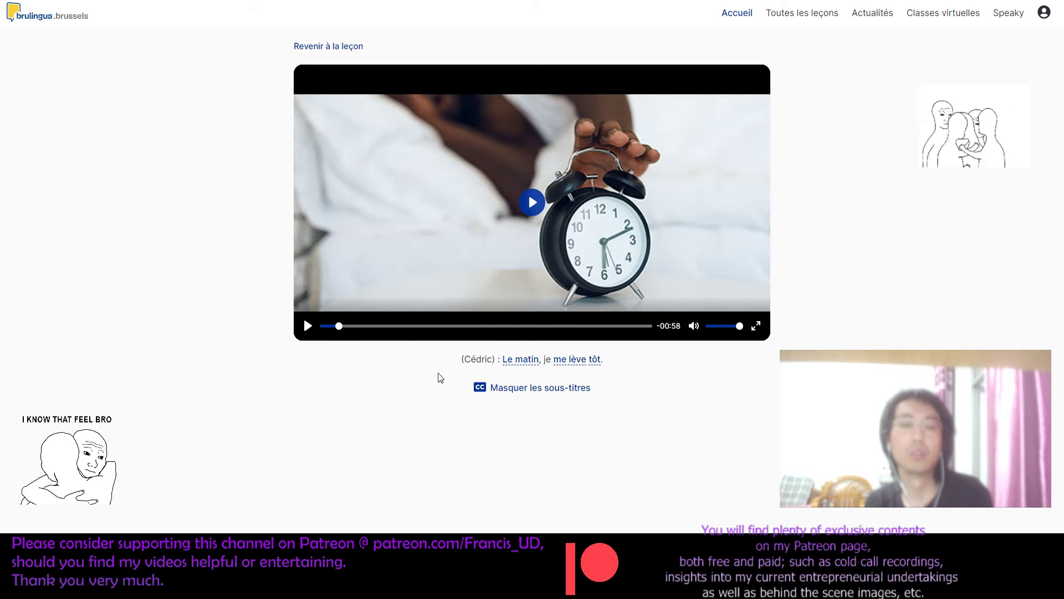
Step: Resume the video and look up "me douche" from the subtitle about the bathroom
left_click(308, 326)
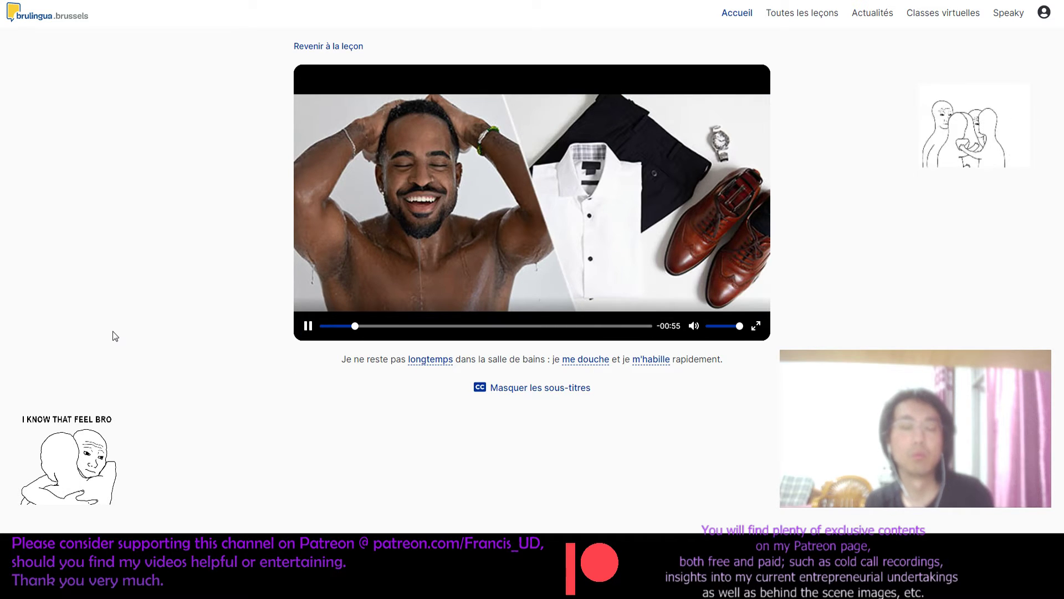
left_click(590, 360)
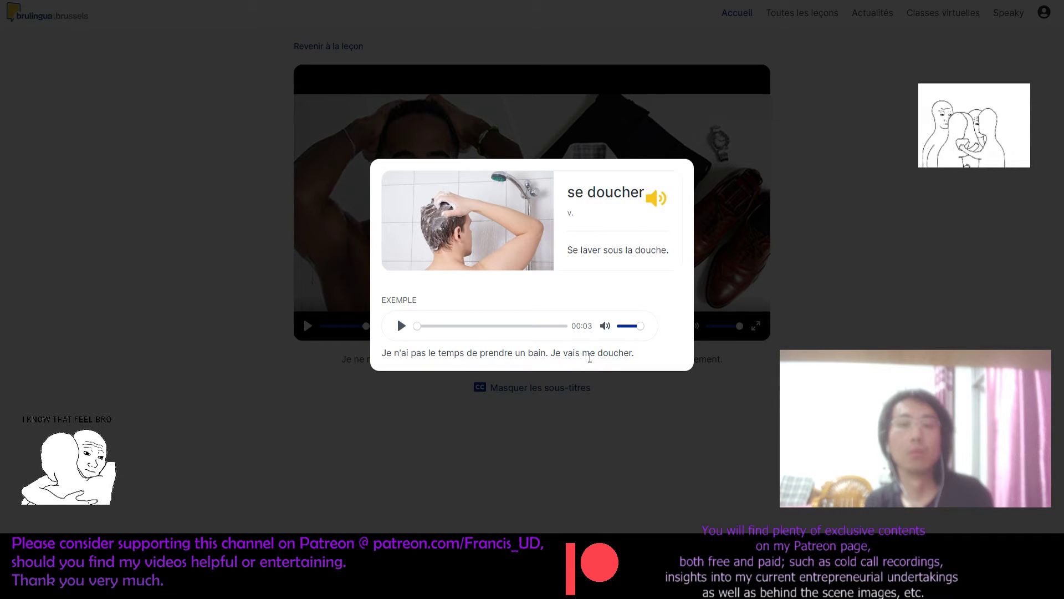
left_click(585, 372)
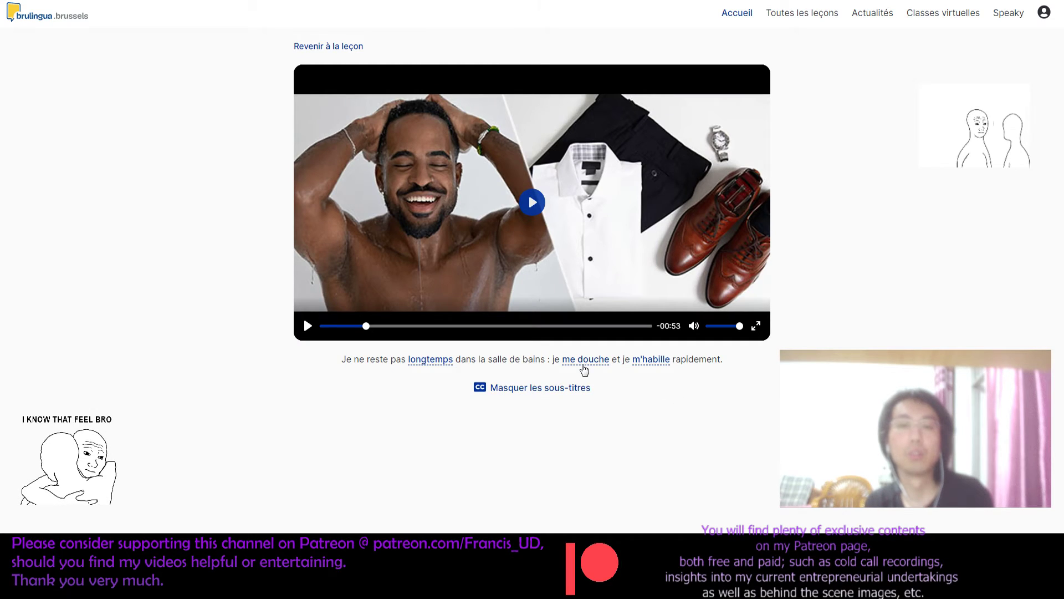
Step: Resume the video and look up "bois" and "debout" from the breakfast subtitle, checking "debout" twice
left_click(314, 329)
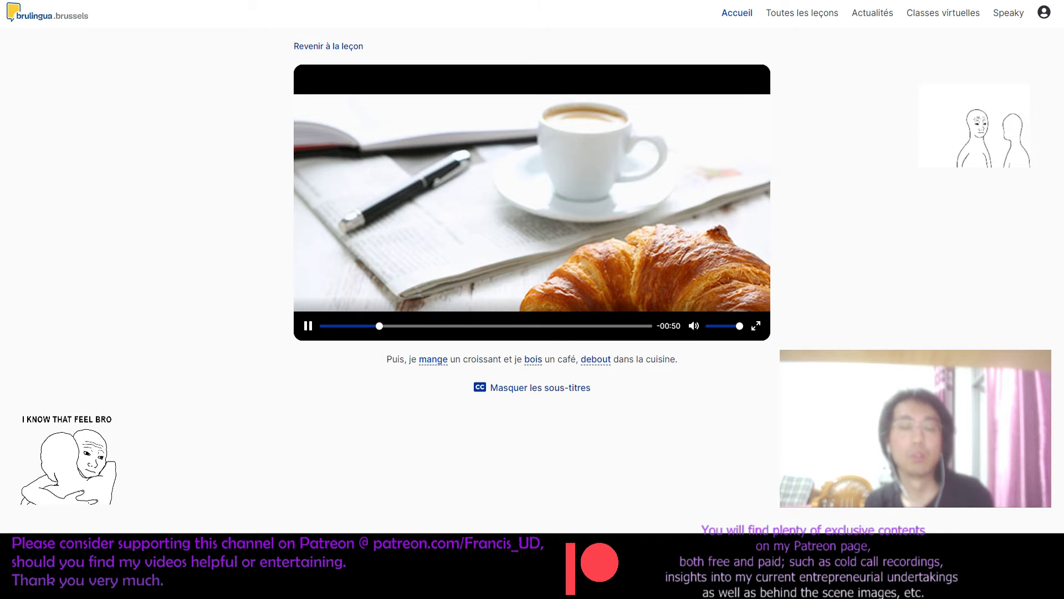
left_click(534, 360)
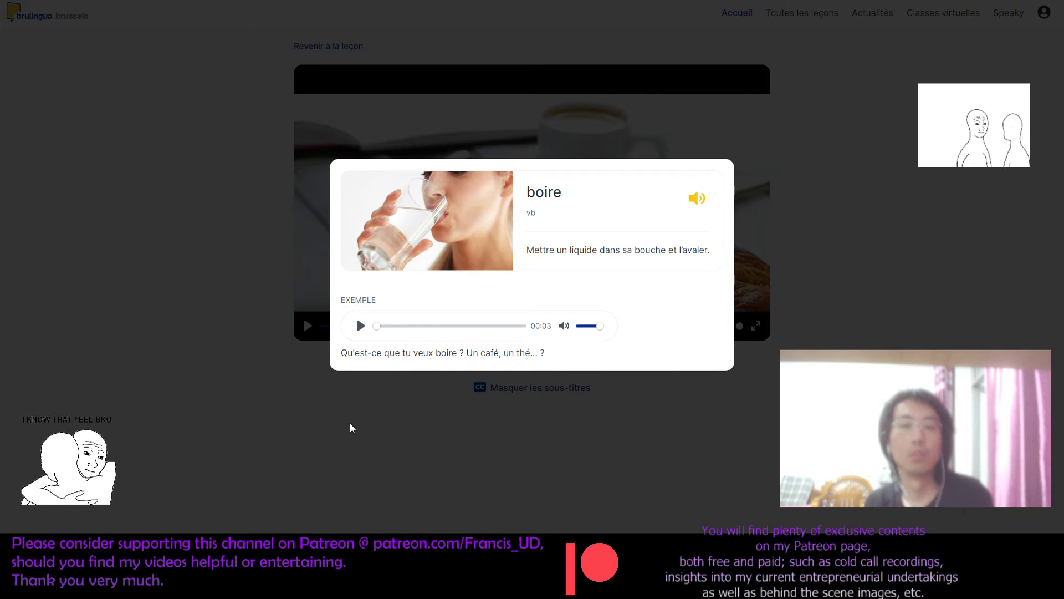
left_click(351, 427)
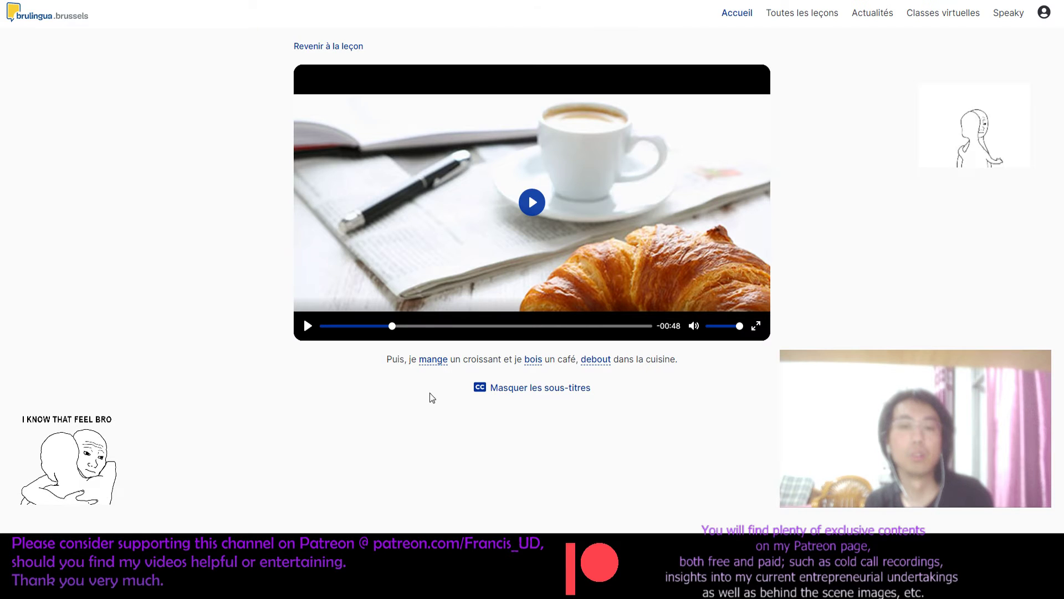
left_click(592, 360)
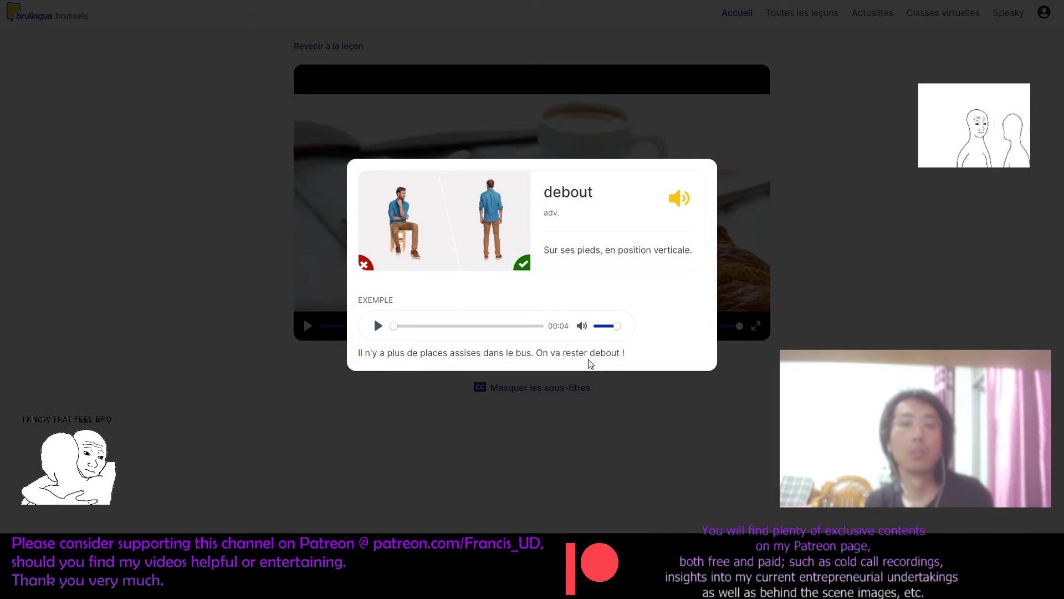
left_click(436, 455)
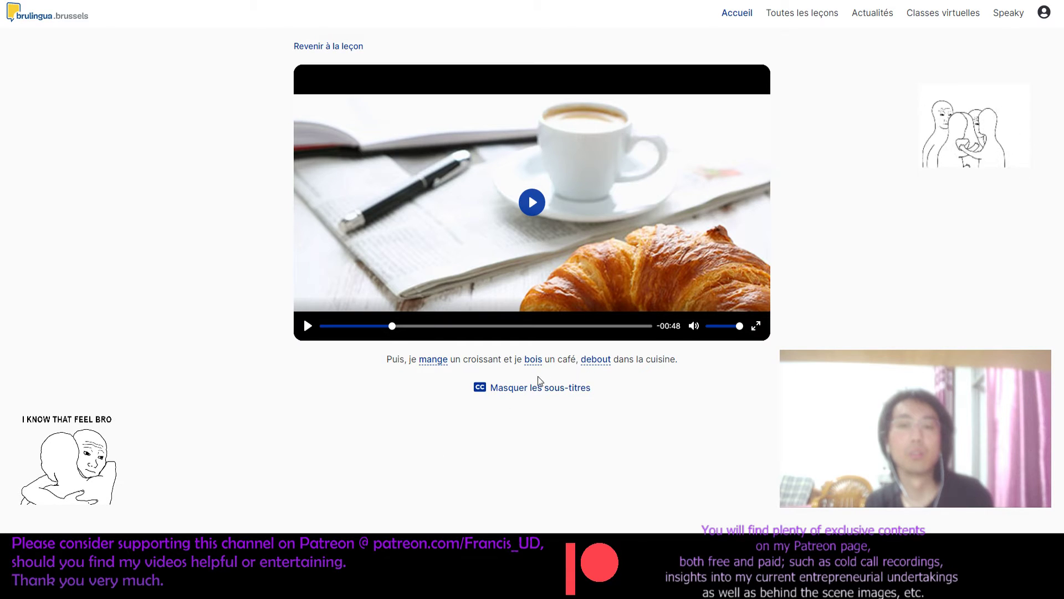
left_click(596, 360)
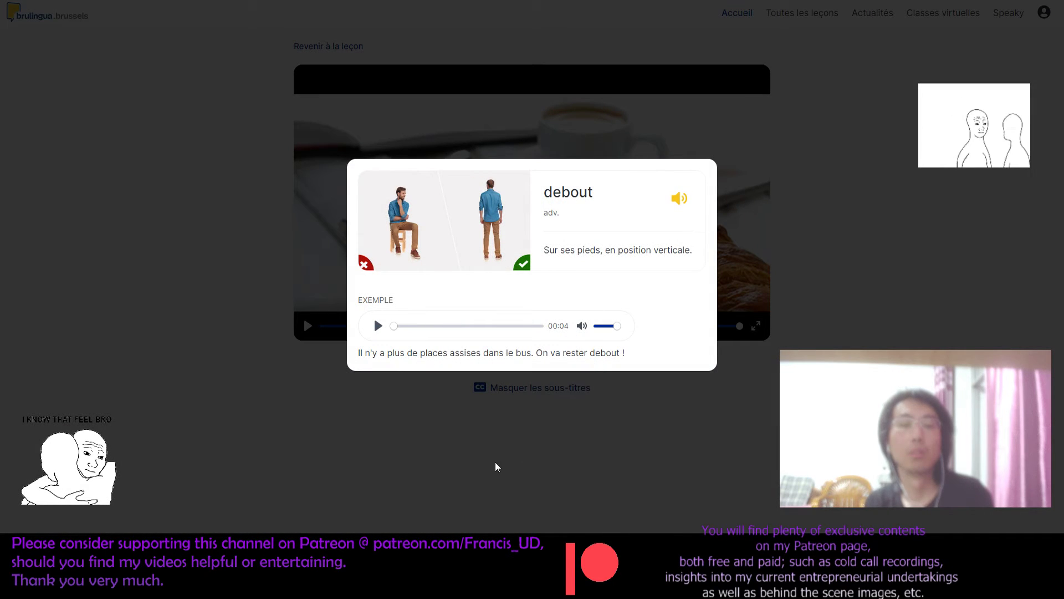
left_click(317, 348)
Step: Resume the video, look up "prends le bus" from the subtitle, and play its example audio twice
left_click(309, 331)
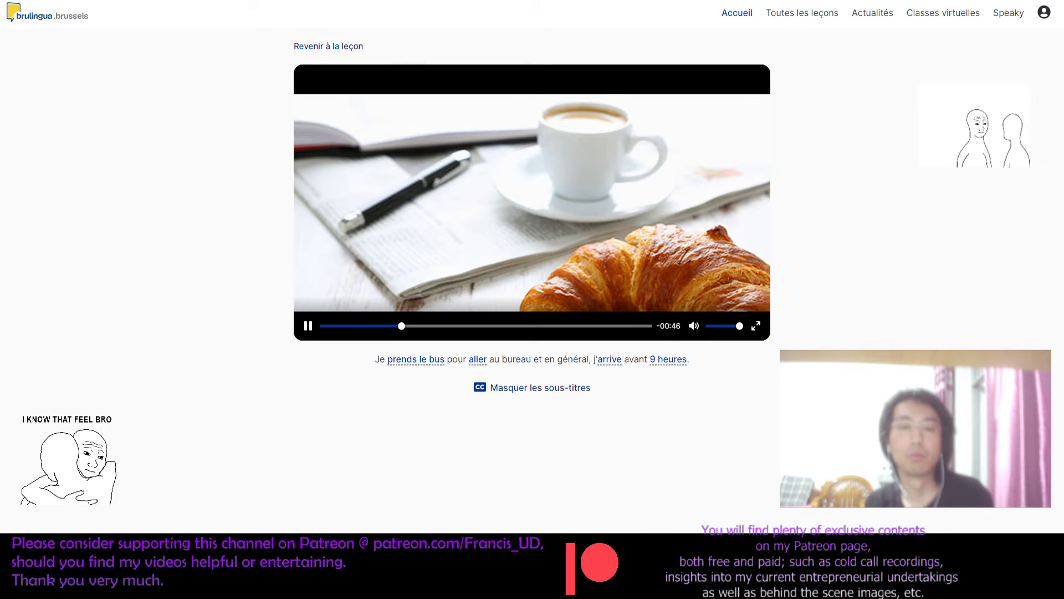
left_click(405, 360)
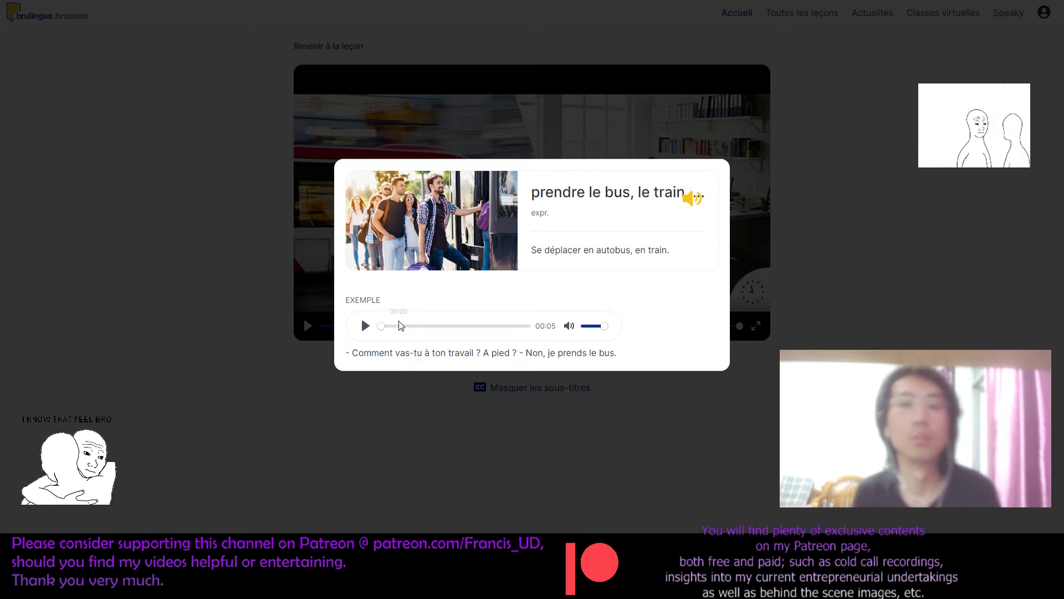
left_click(365, 326)
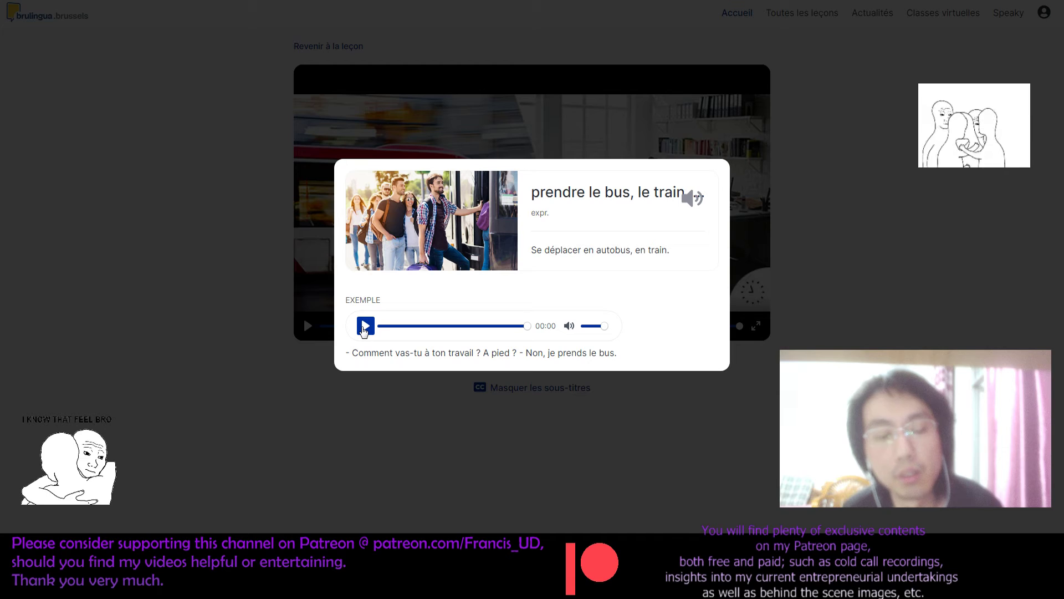
left_click(365, 326)
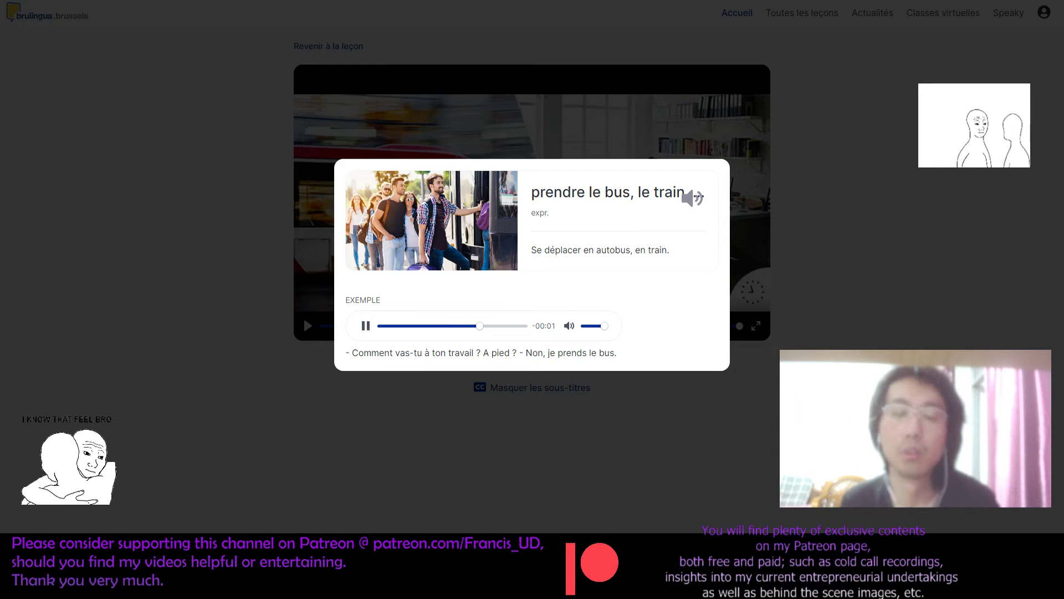
left_click(292, 331)
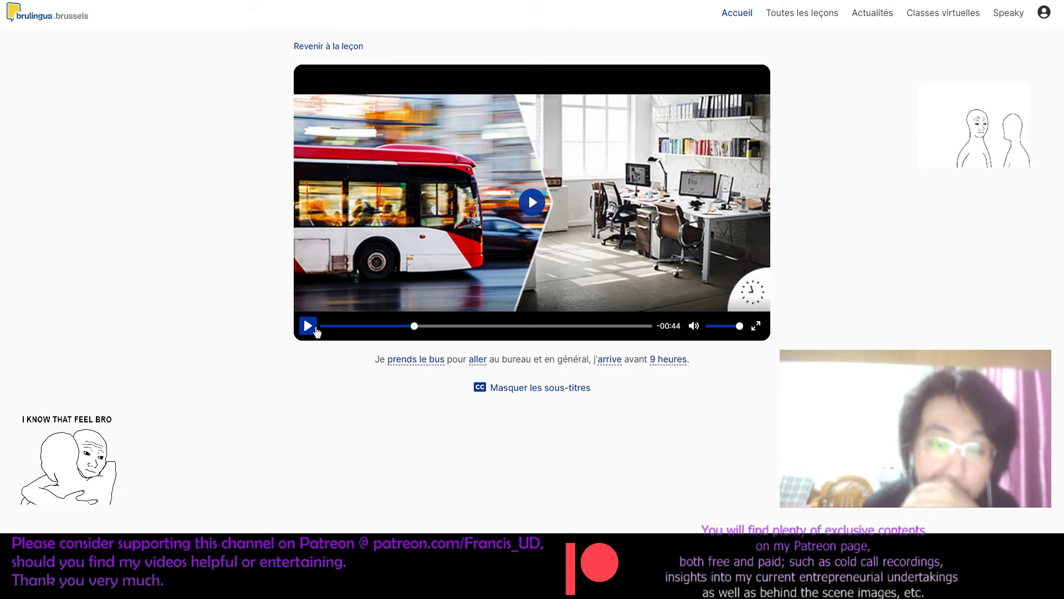
Step: Resume the lesson video, look up "vais" from the "À midi" subtitle, and play its example audio twice
left_click(315, 329)
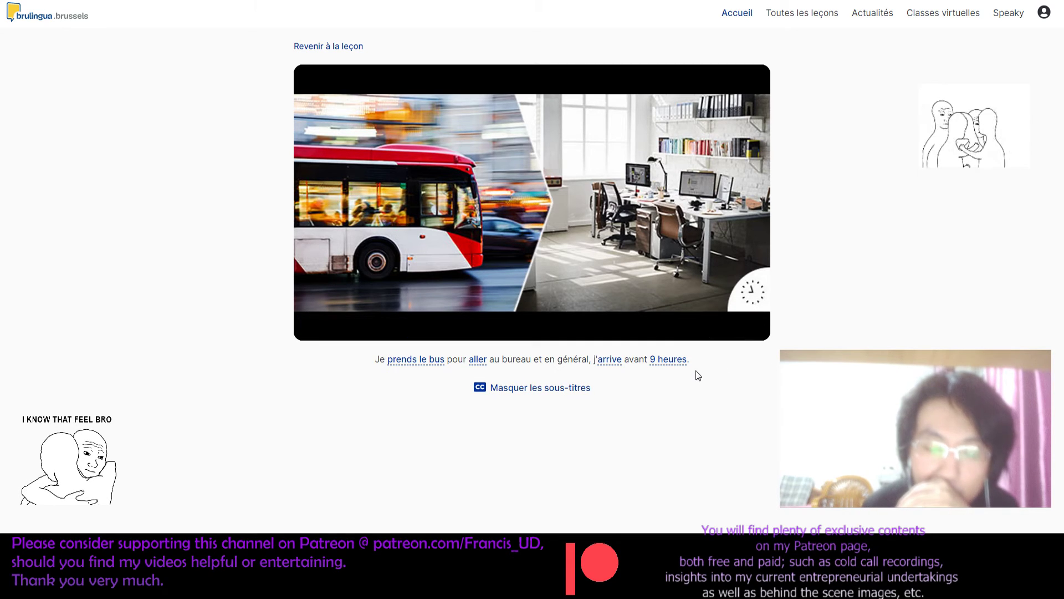
mouse_move(615, 142)
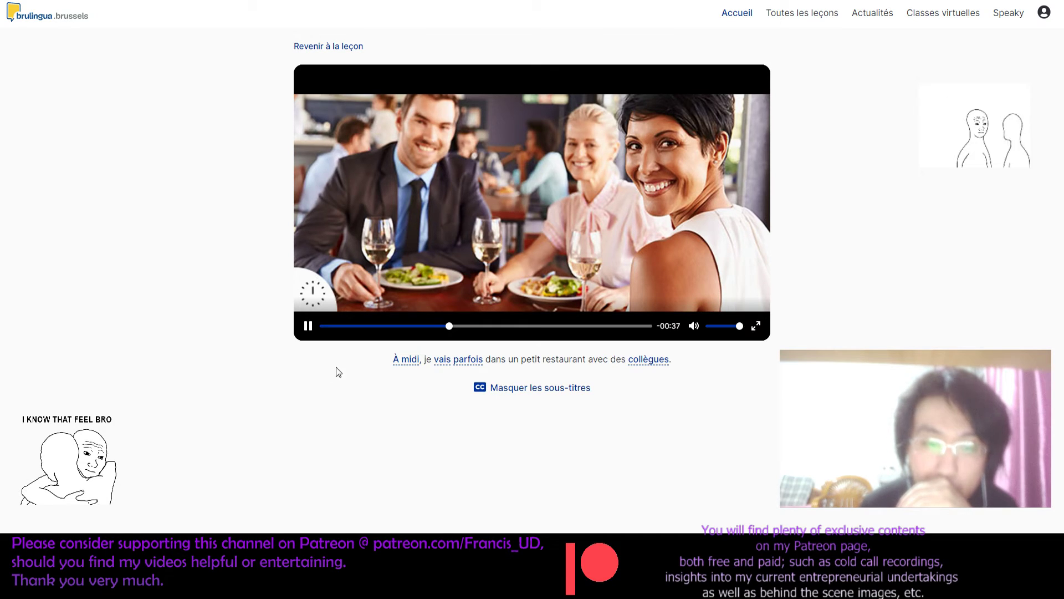
left_click(450, 359)
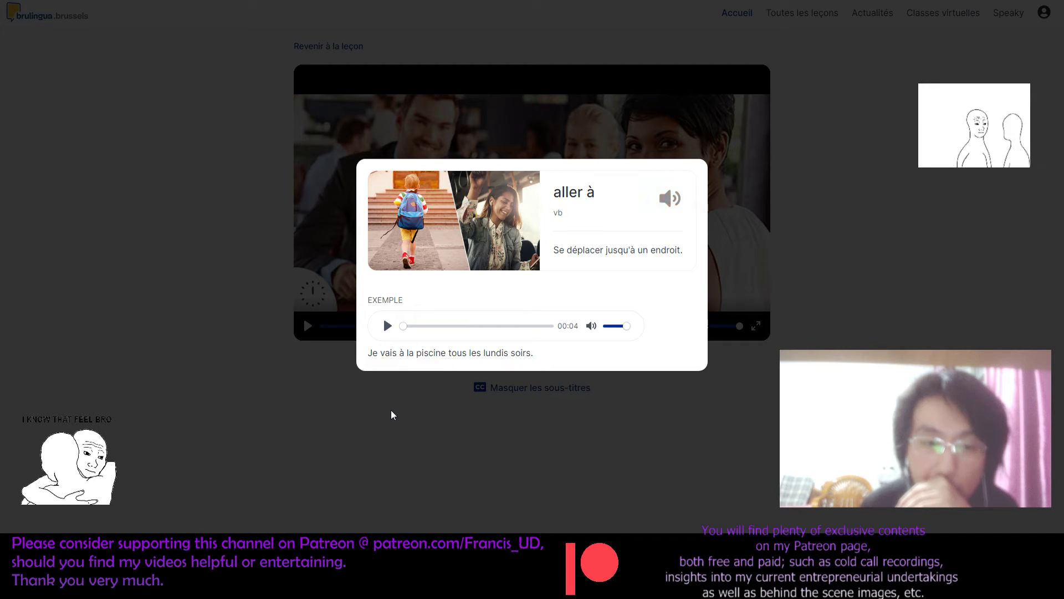
left_click(385, 331)
left_click_drag(369, 353, 524, 353)
left_click(521, 353)
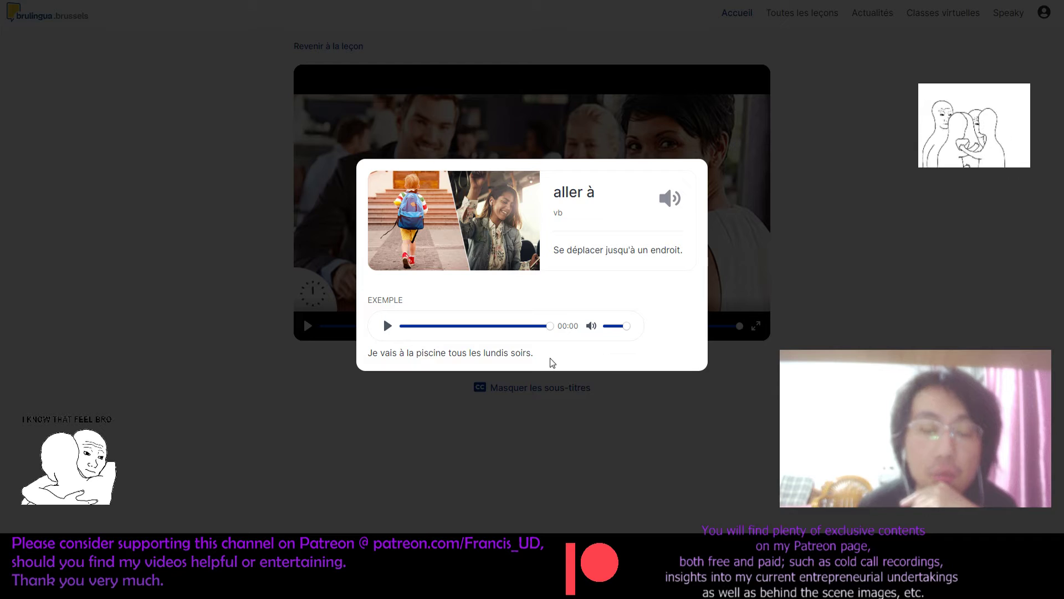
left_click(387, 325)
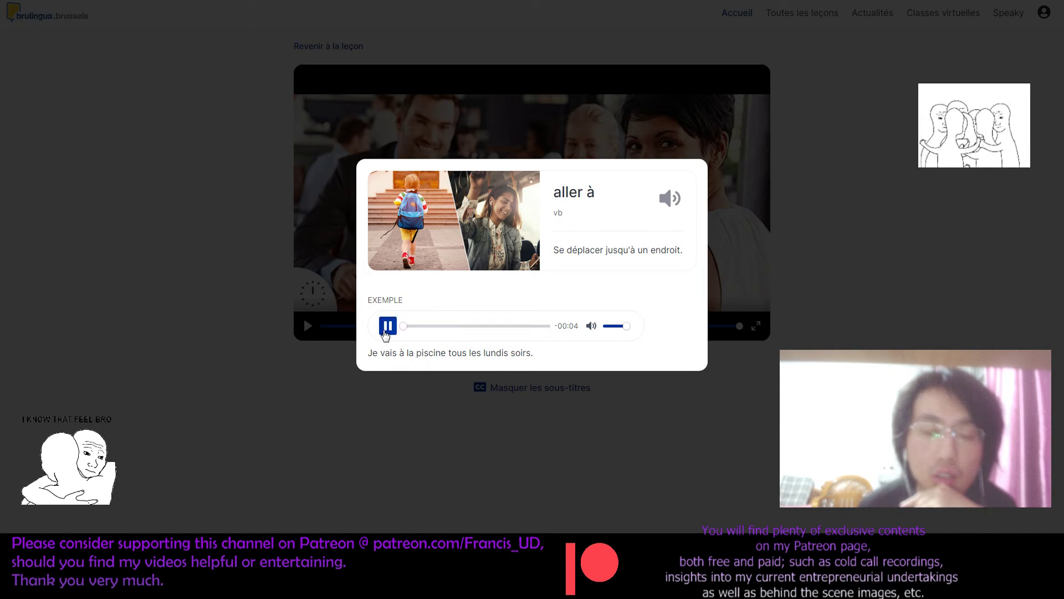
Step: Copy the example sentence "Je vais à la piscine tous les lundis soirs.", translate it from French to English in Google, and listen to the French
triple_click(435, 352)
key("ctrl+c")
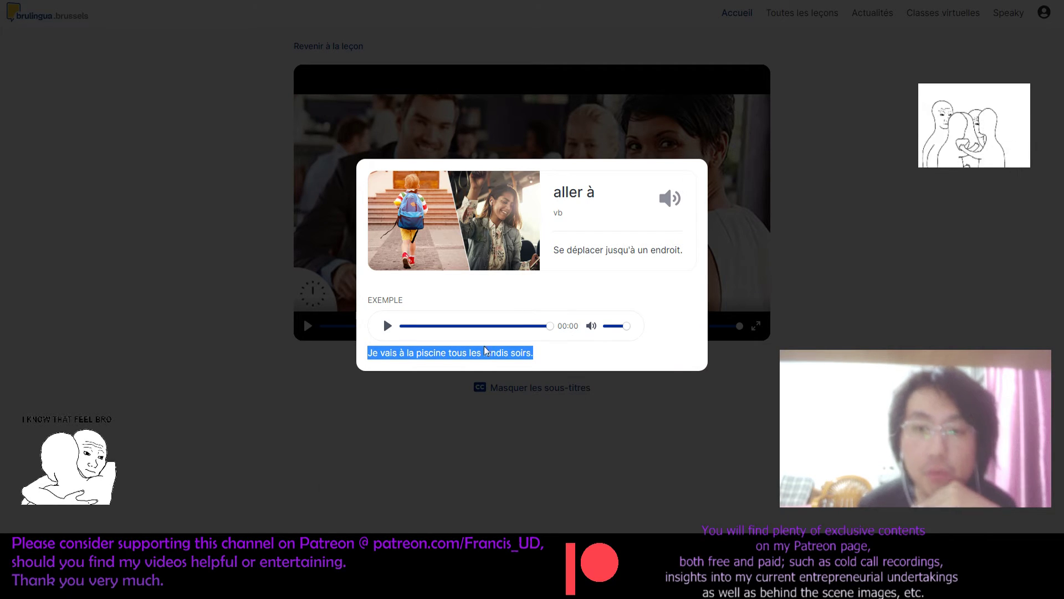
key("alt+Tab")
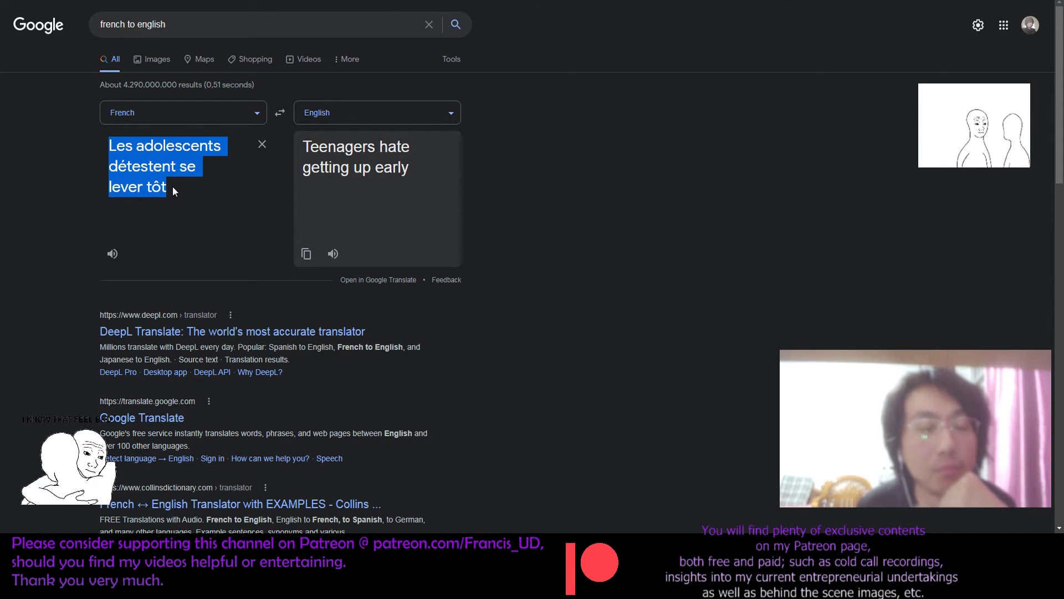
key("ctrl+v")
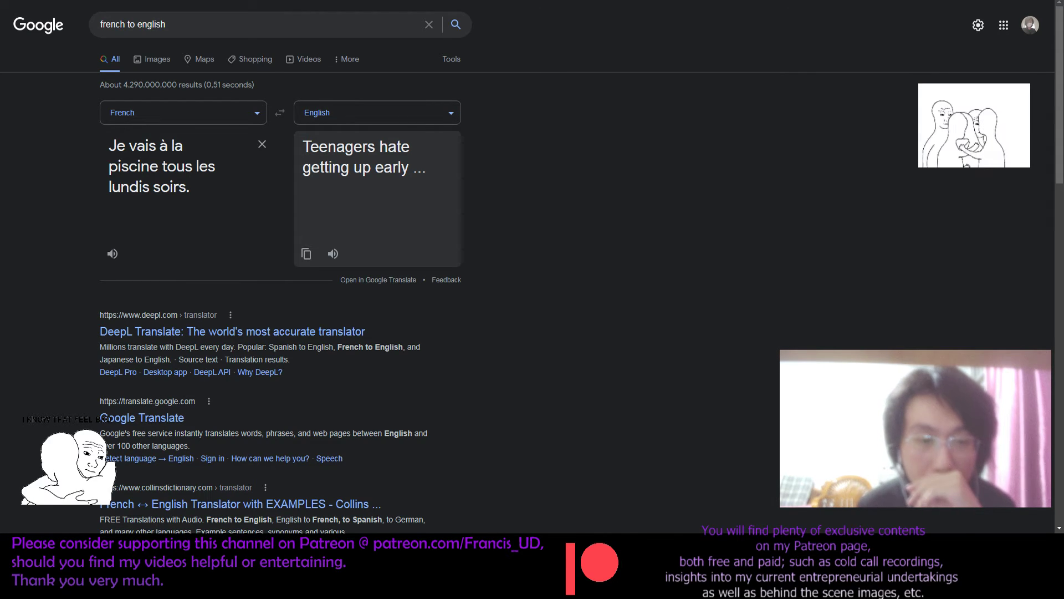
key("ctrl+a")
left_click(223, 170)
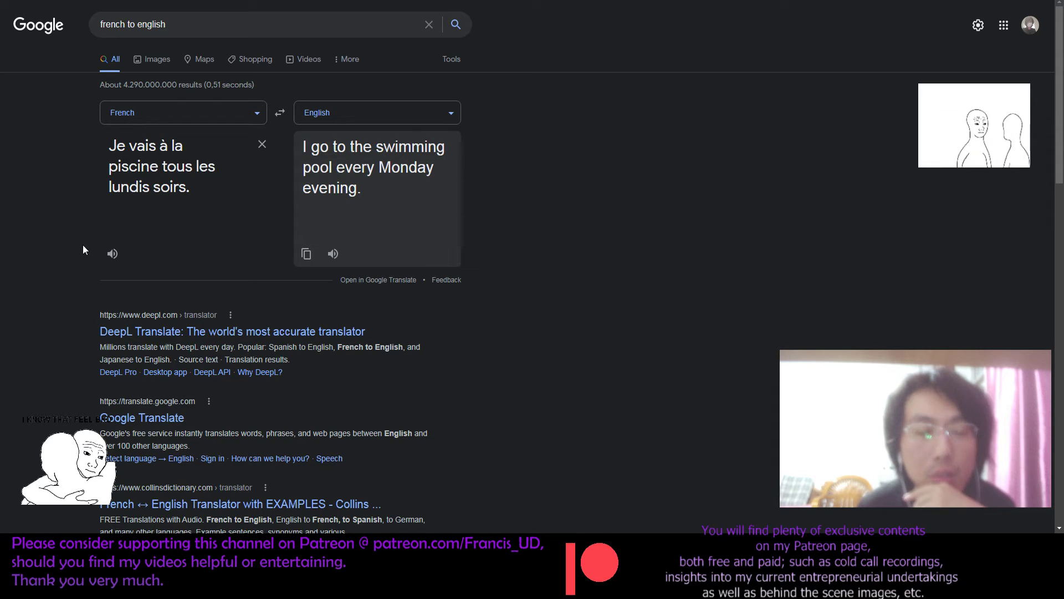
left_click(108, 254)
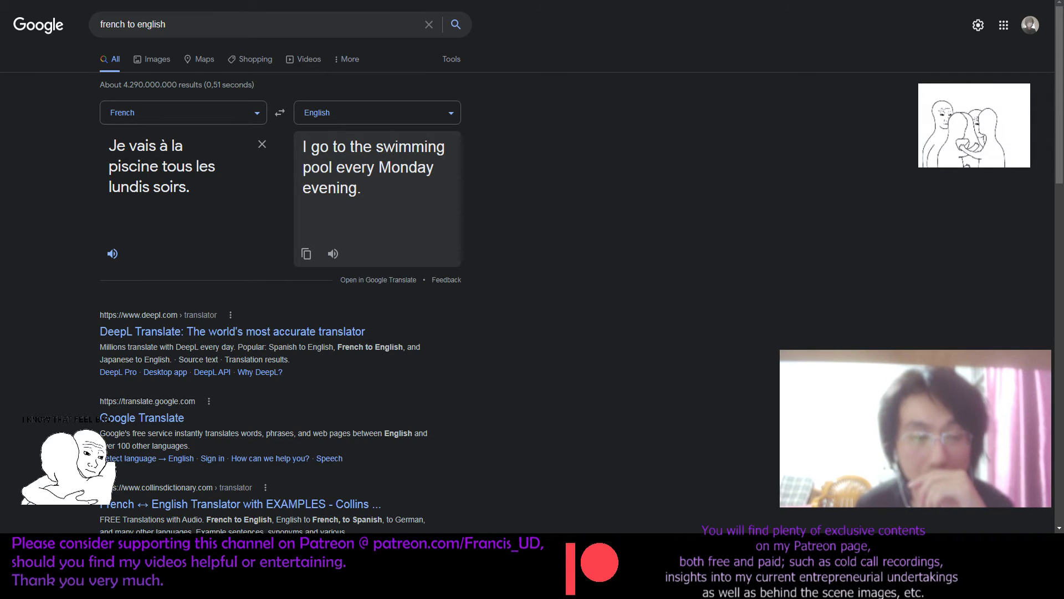
triple_click(235, 233)
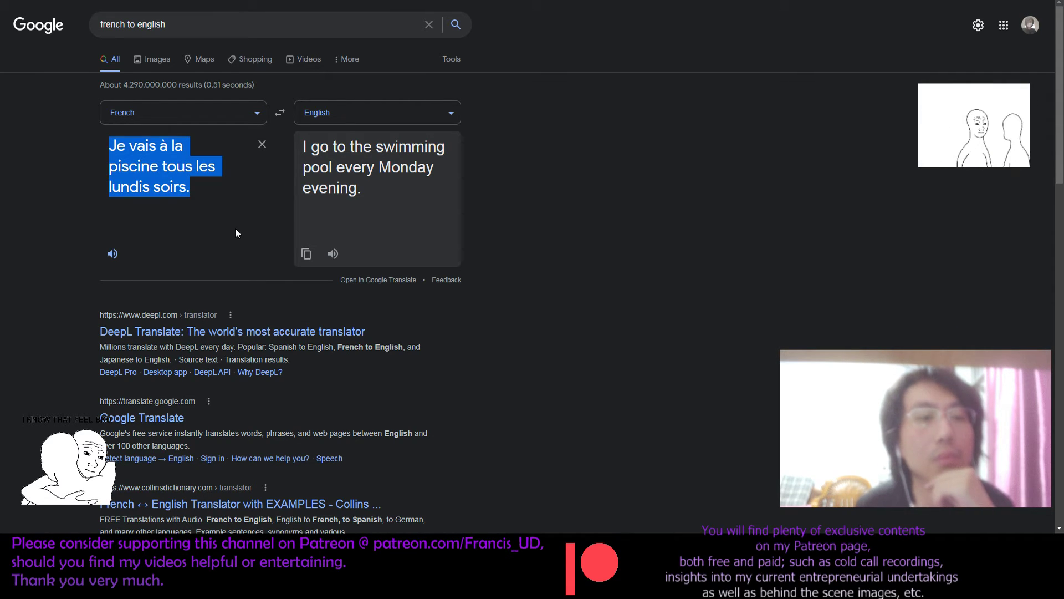
left_click(220, 187)
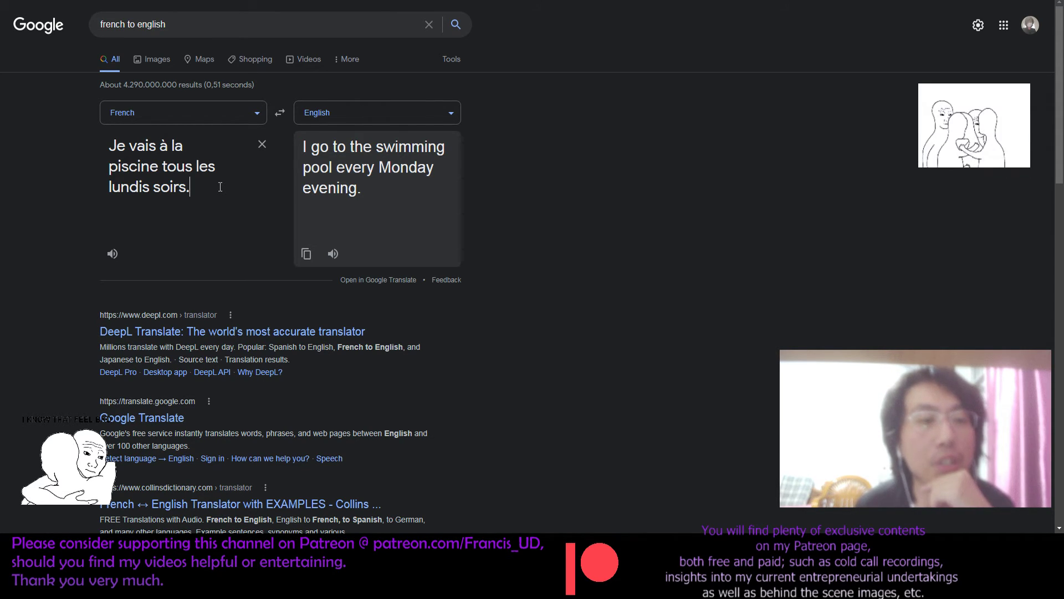
Step: Switch back to Brulingua, replay the "aller à" example audio, and close the word card
key("alt+Tab")
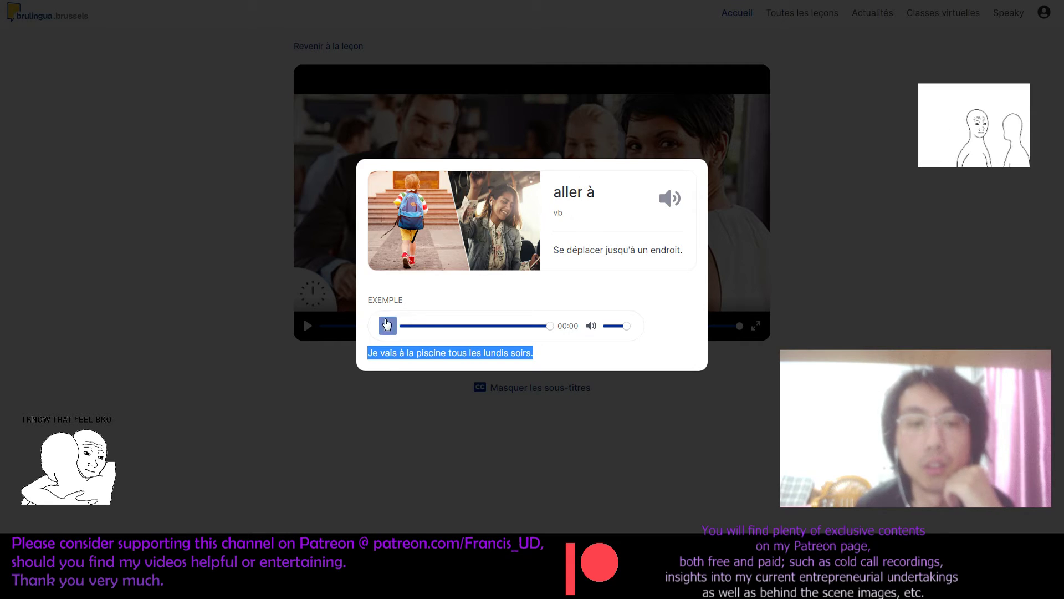
left_click(521, 285)
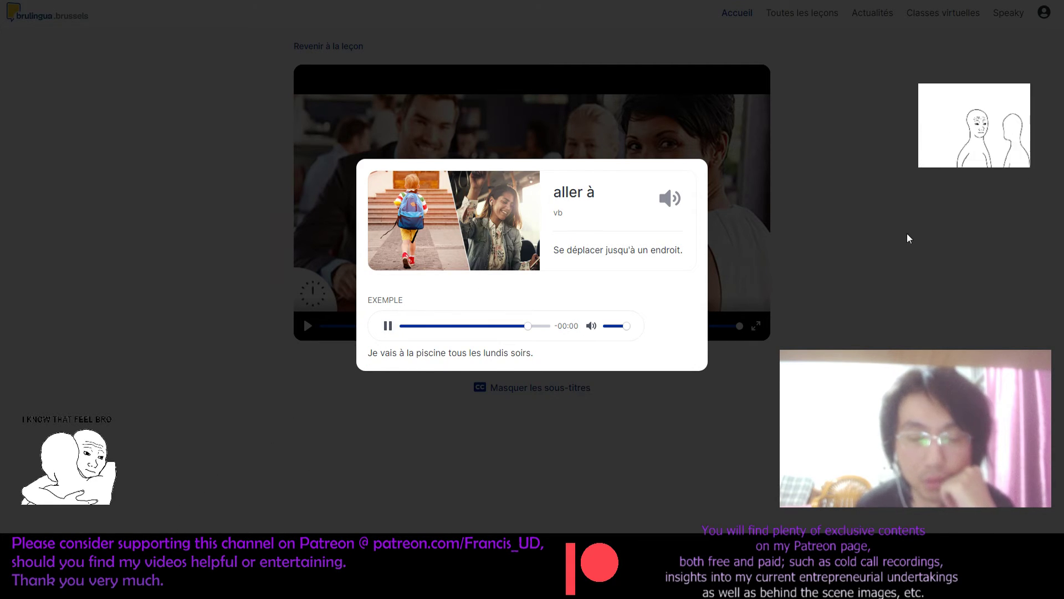
left_click(905, 235)
Step: Resume the video, look up "à pied" from the "Normalement" subtitle, and listen to its example audio twice and its pronunciation
left_click(309, 327)
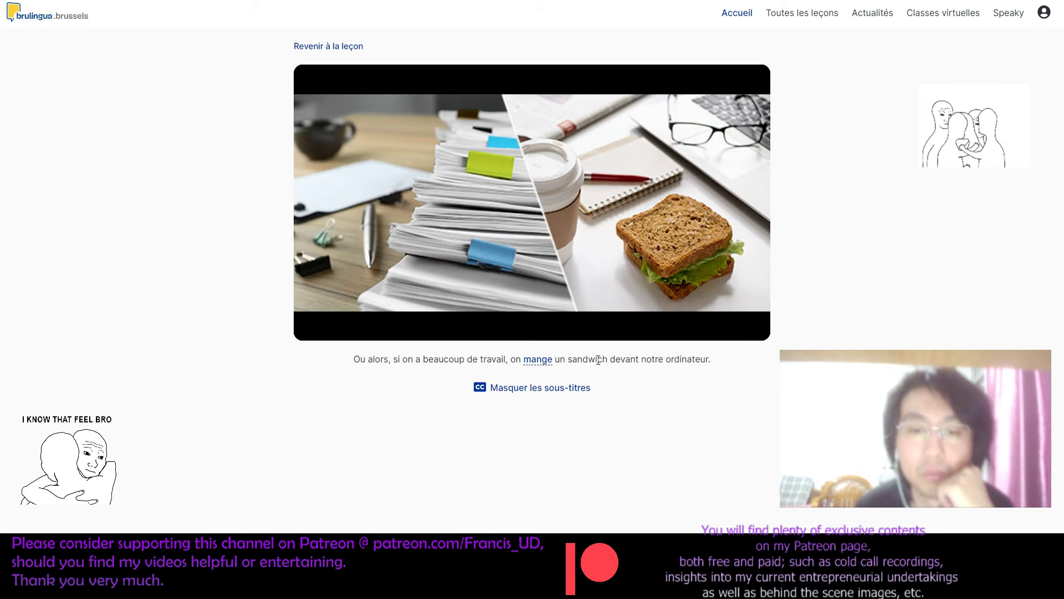
left_click_drag(624, 359, 719, 361)
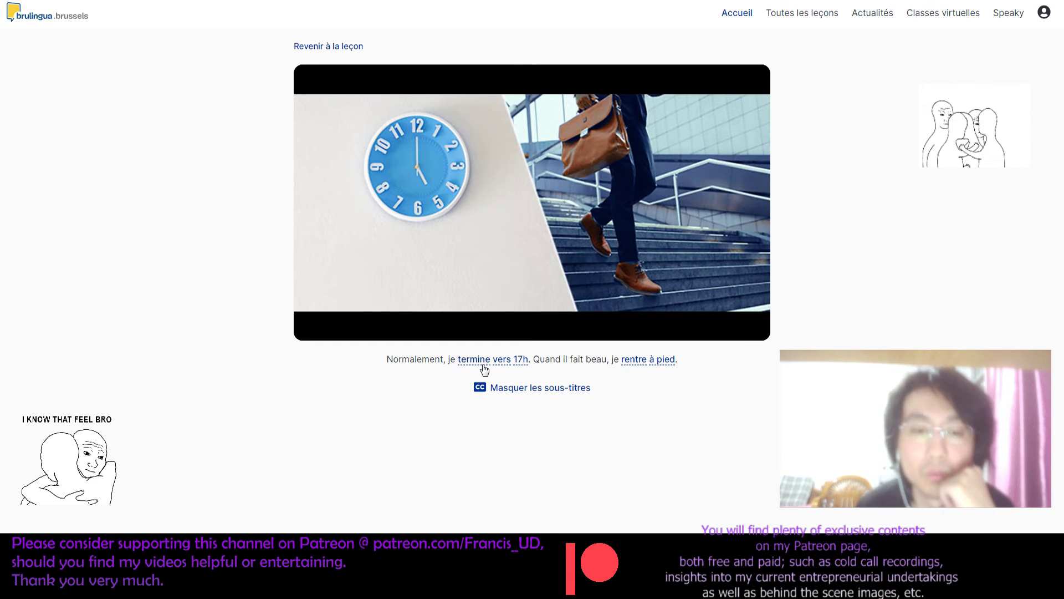
left_click(649, 361)
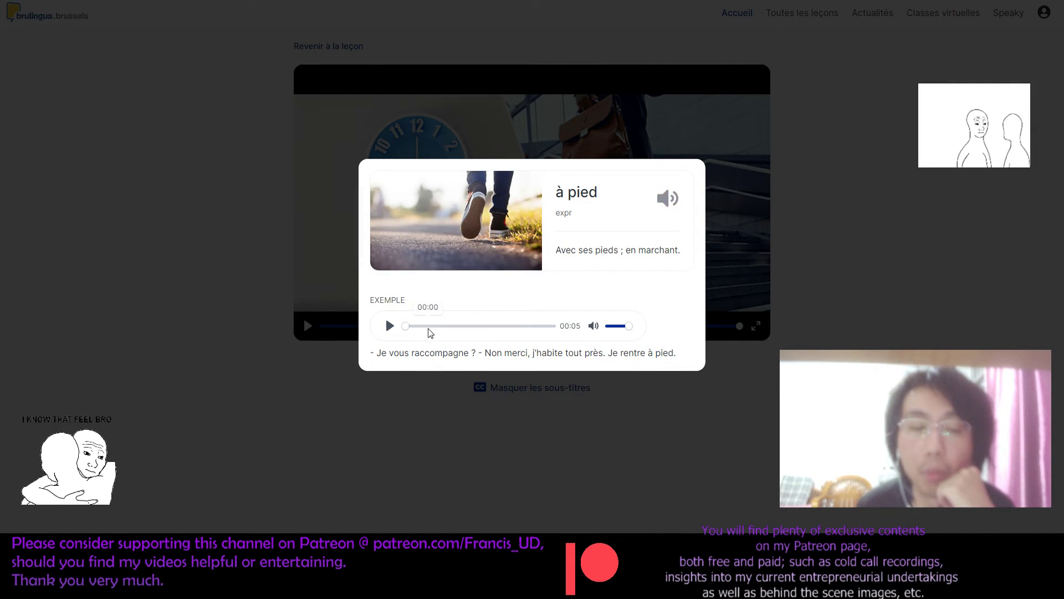
left_click(389, 326)
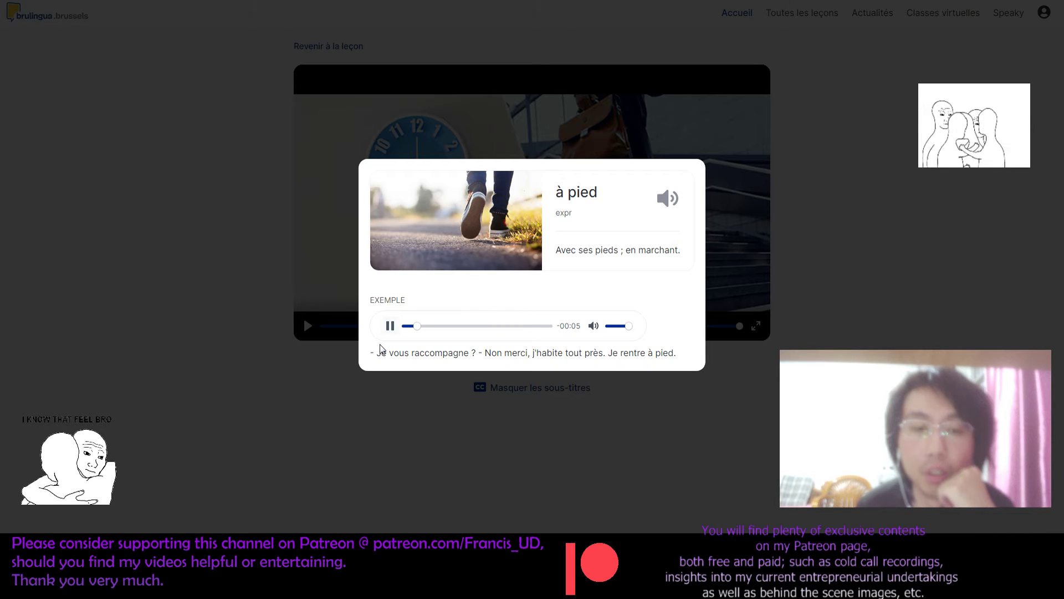
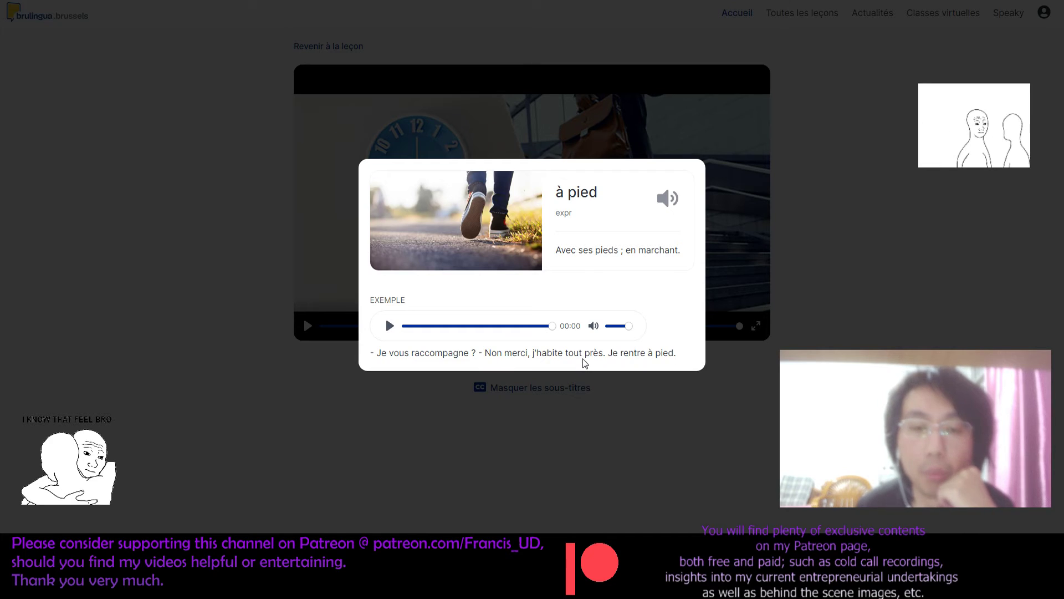
key("space")
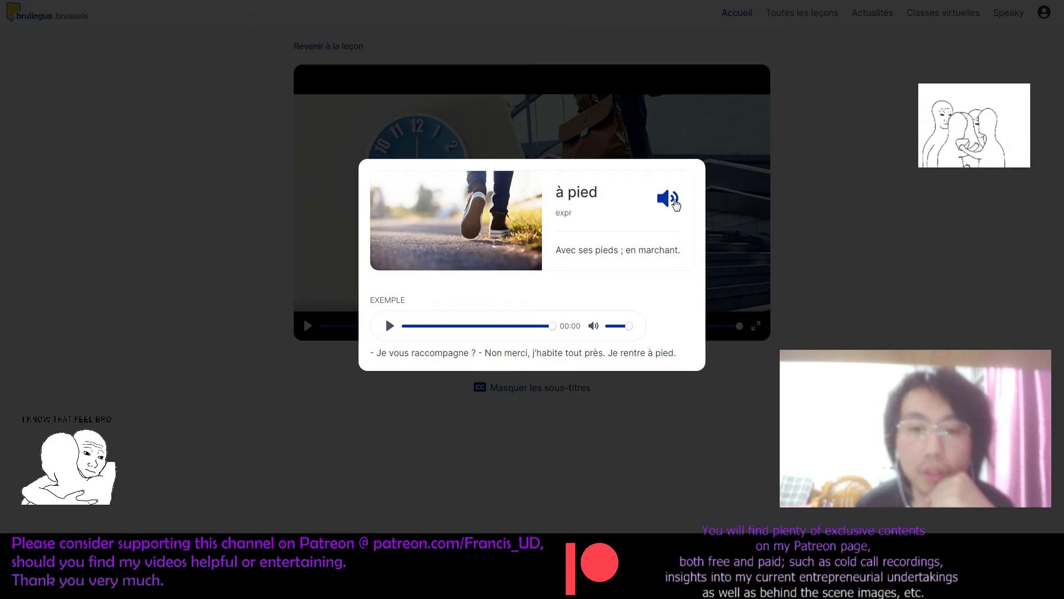
left_click(390, 326)
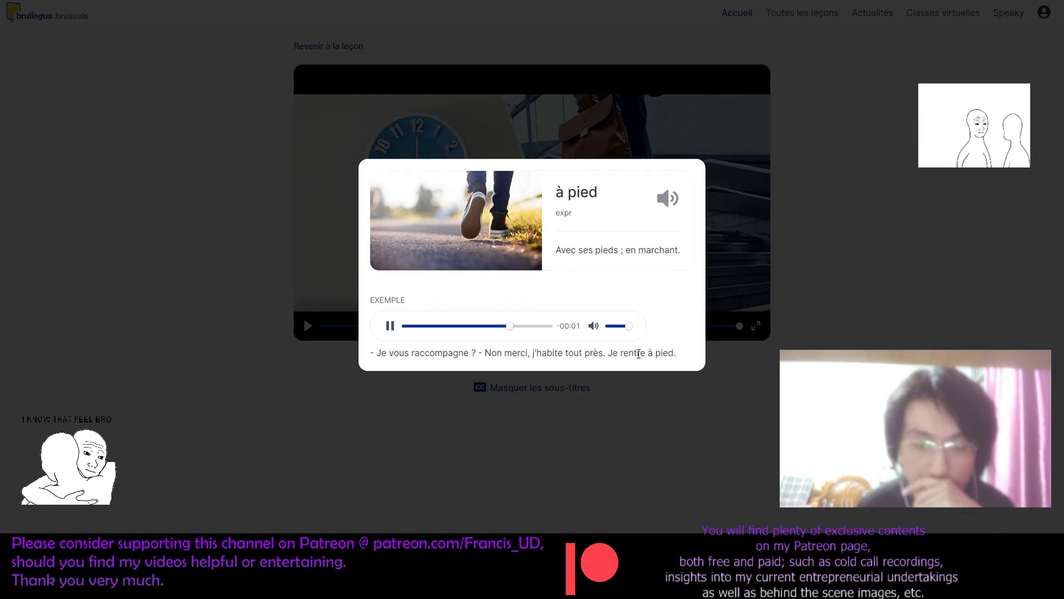
left_click(675, 201)
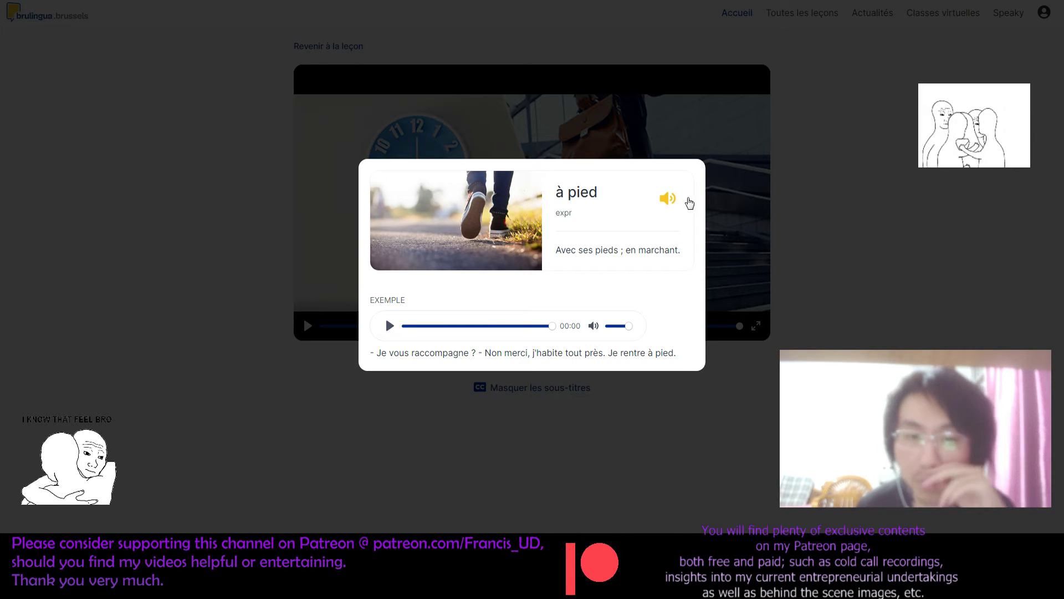
left_click(509, 416)
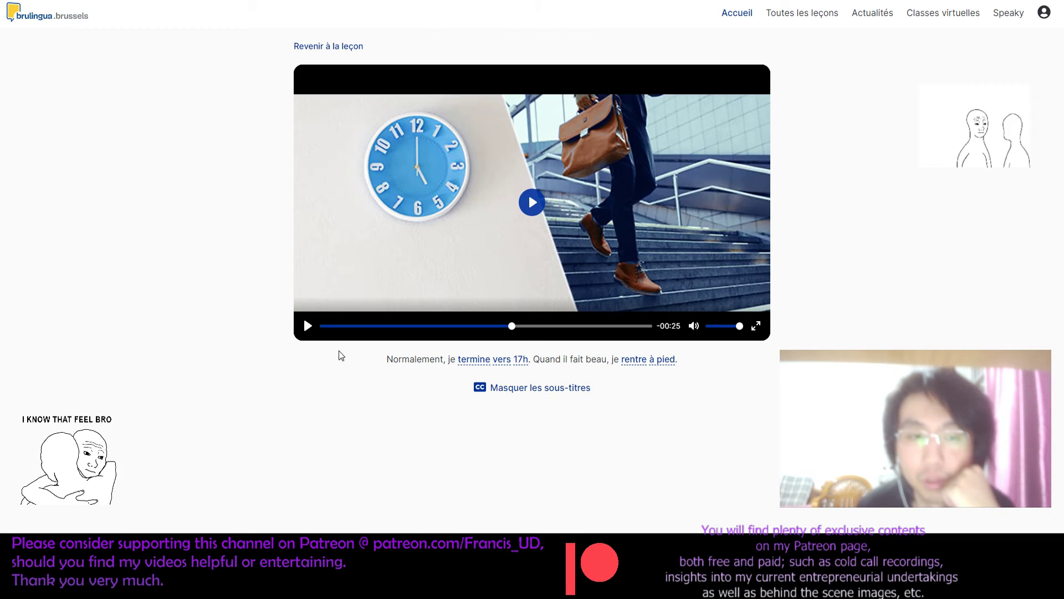
Step: Resume the video and look up "Le soir" from the subtitle about housework
left_click(308, 326)
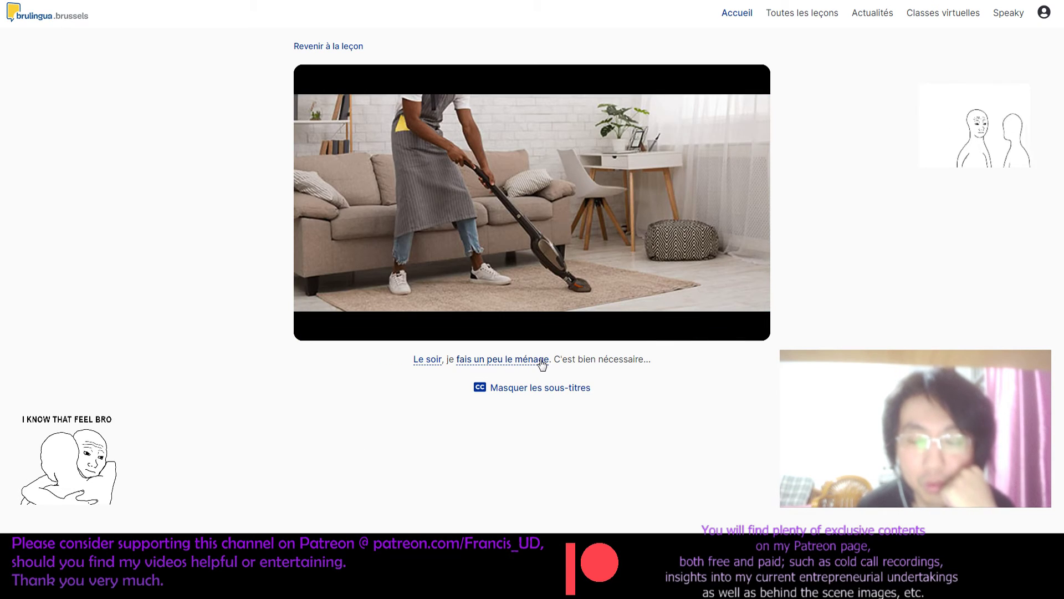
left_click(432, 360)
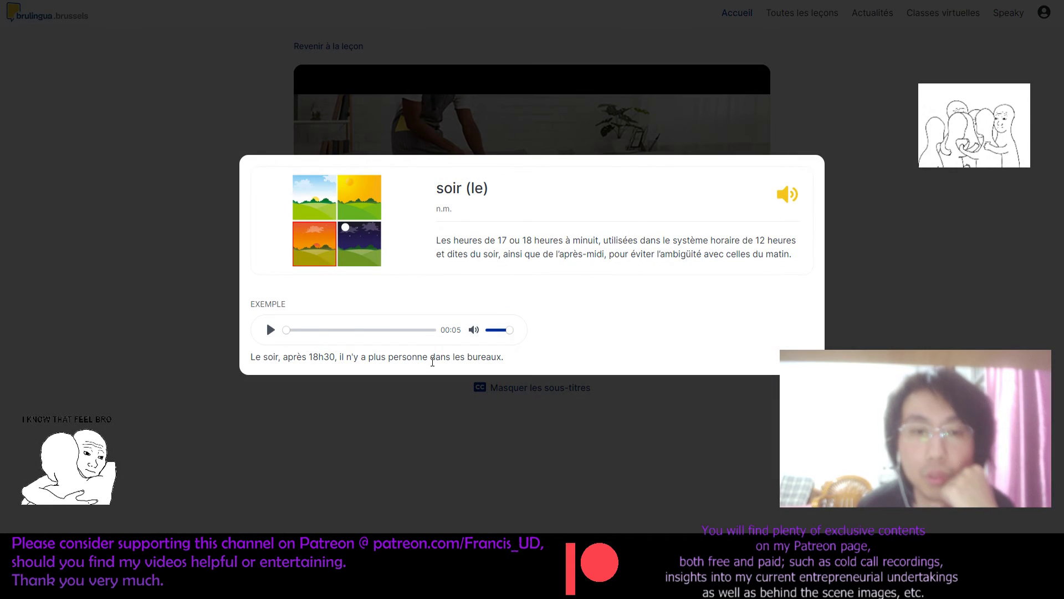
left_click(972, 183)
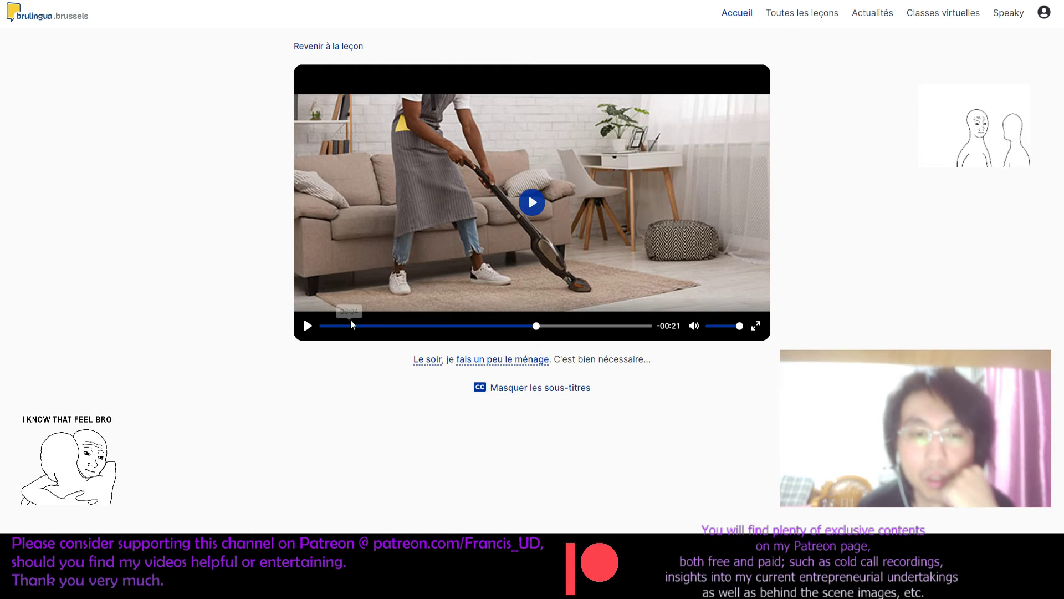
Step: Resume the video and look up "lis" from the subtitle about the newspaper and television
left_click(307, 326)
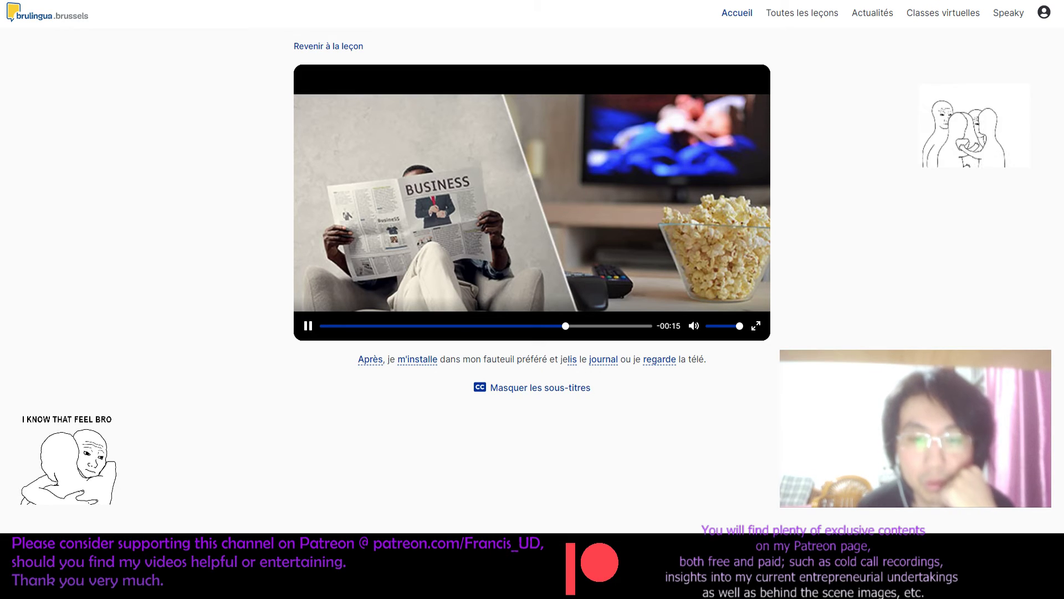
left_click(571, 365)
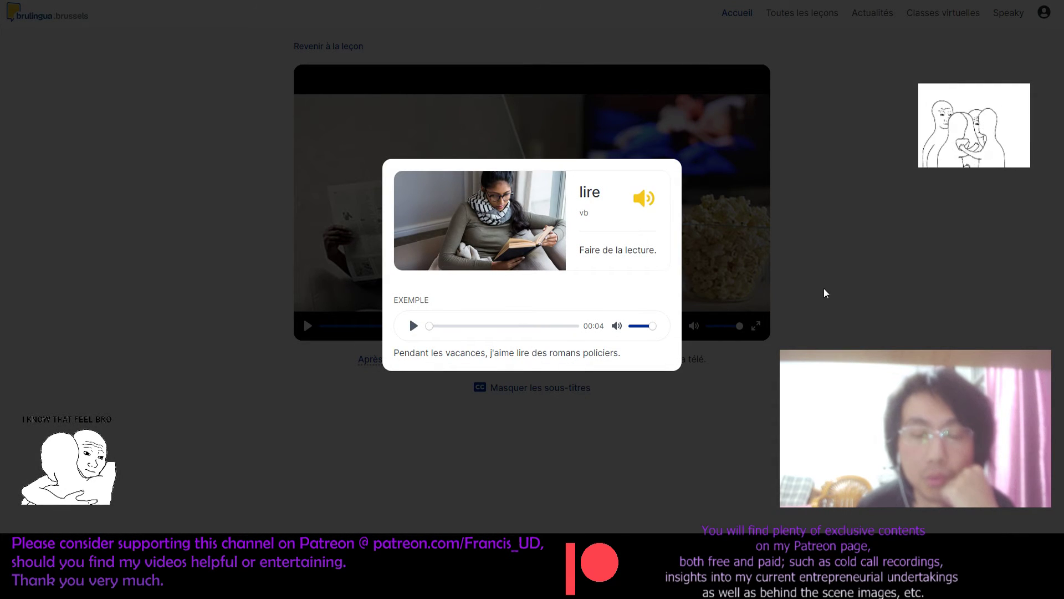
left_click(826, 293)
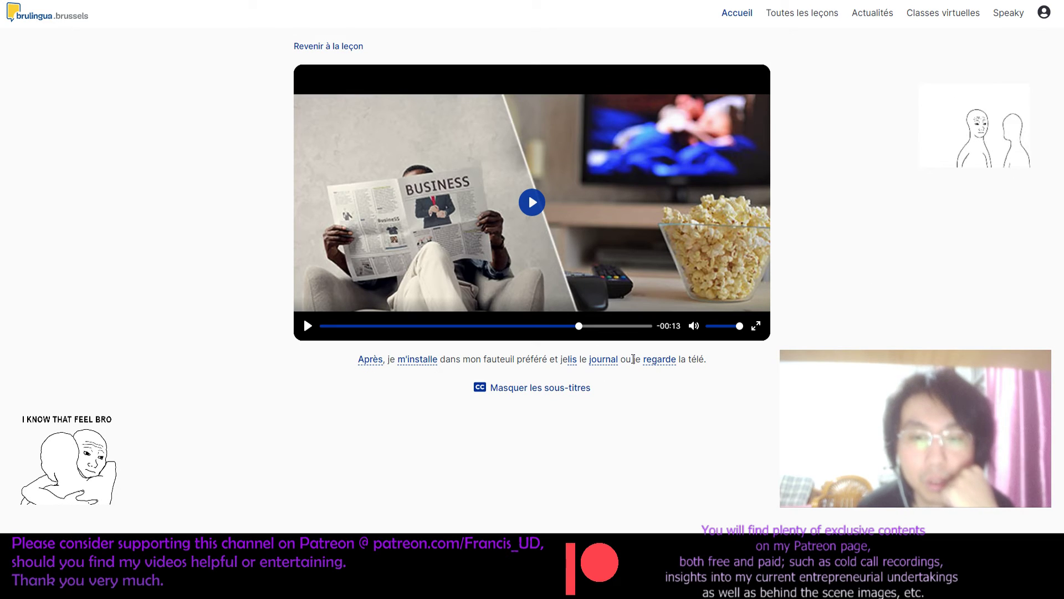
Step: Resume the video and look up "dîne" and "souvent" from the subtitle about dining at home
left_click(308, 326)
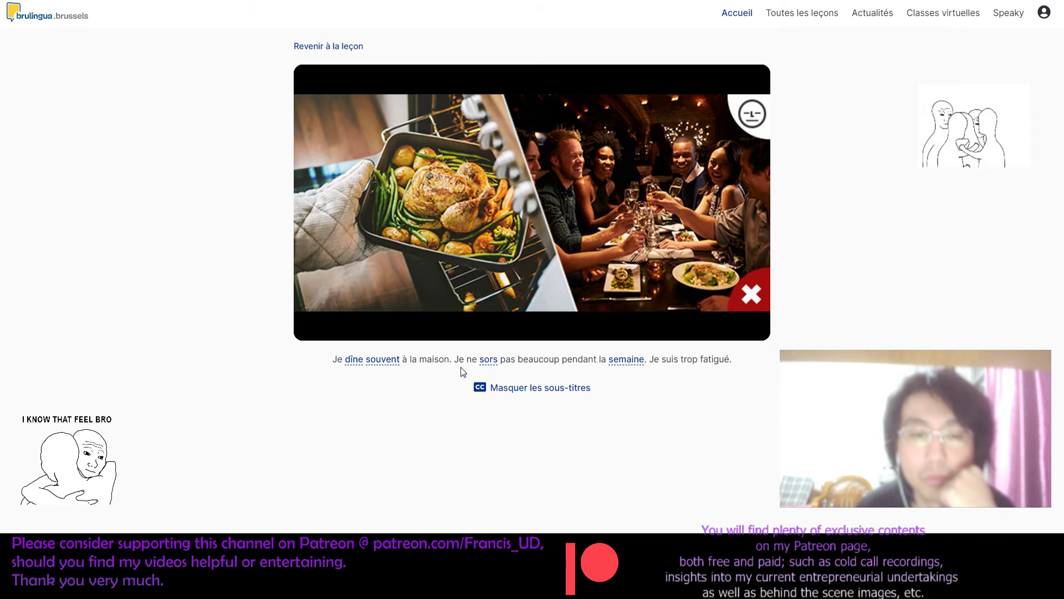
left_click(358, 360)
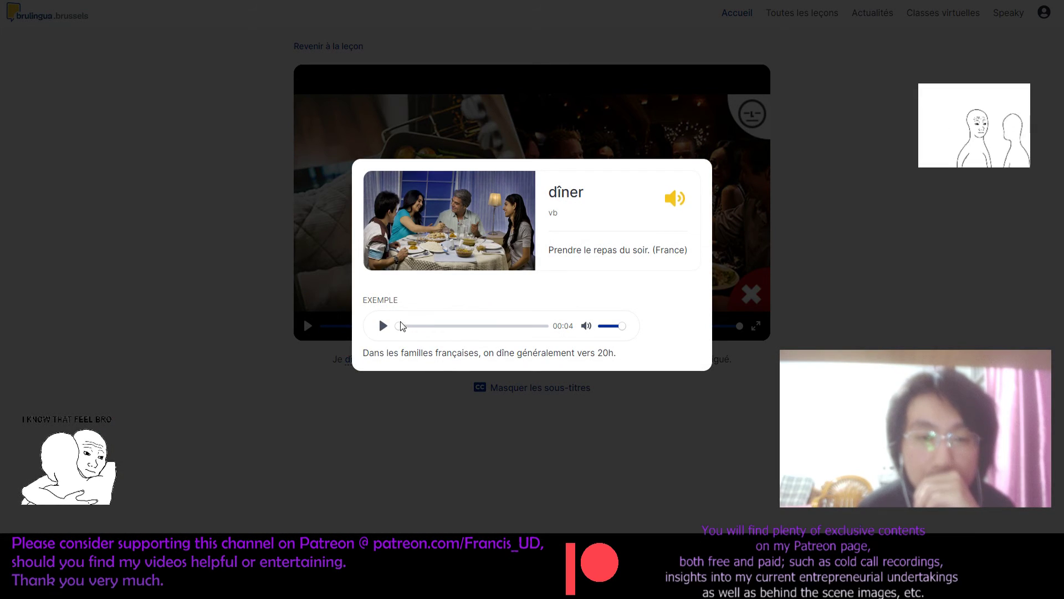
left_click(371, 373)
left_click(387, 361)
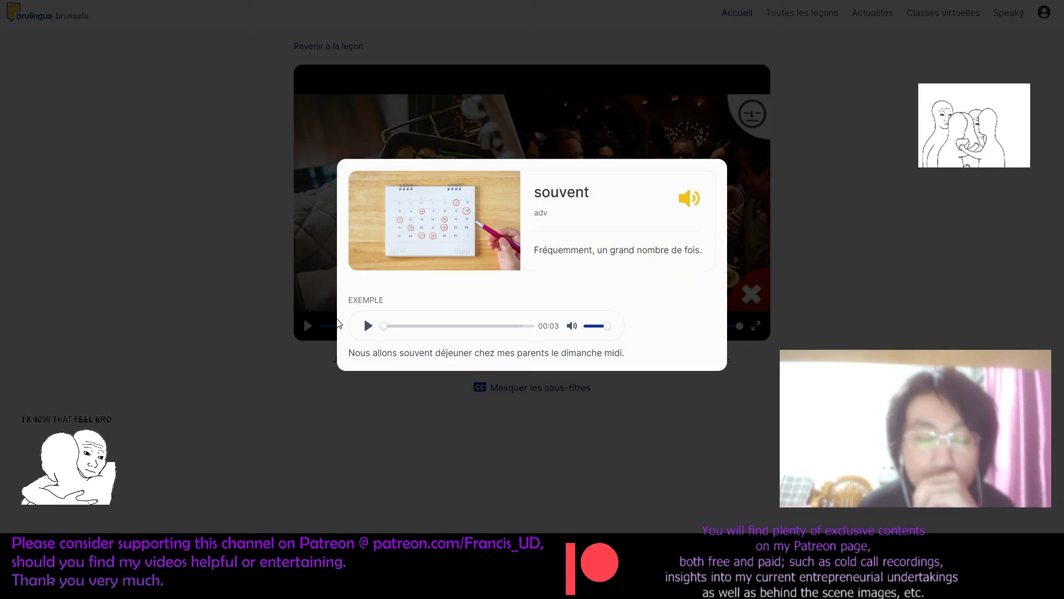
left_click(378, 411)
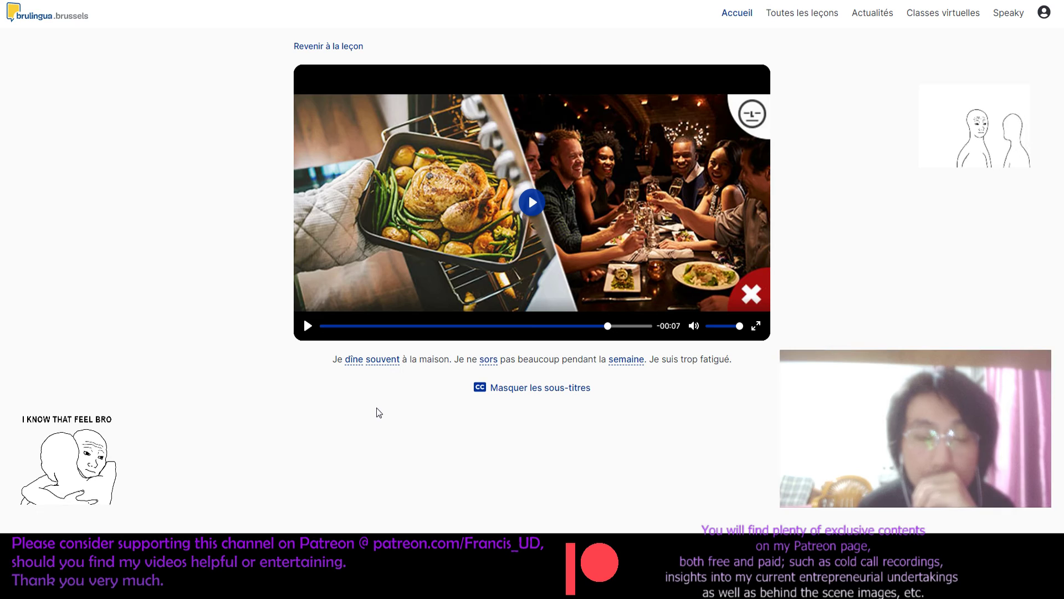
Step: Look up "me couche" from the bedtime subtitle, and finish the lesson video to return to the lesson overview
left_click(308, 326)
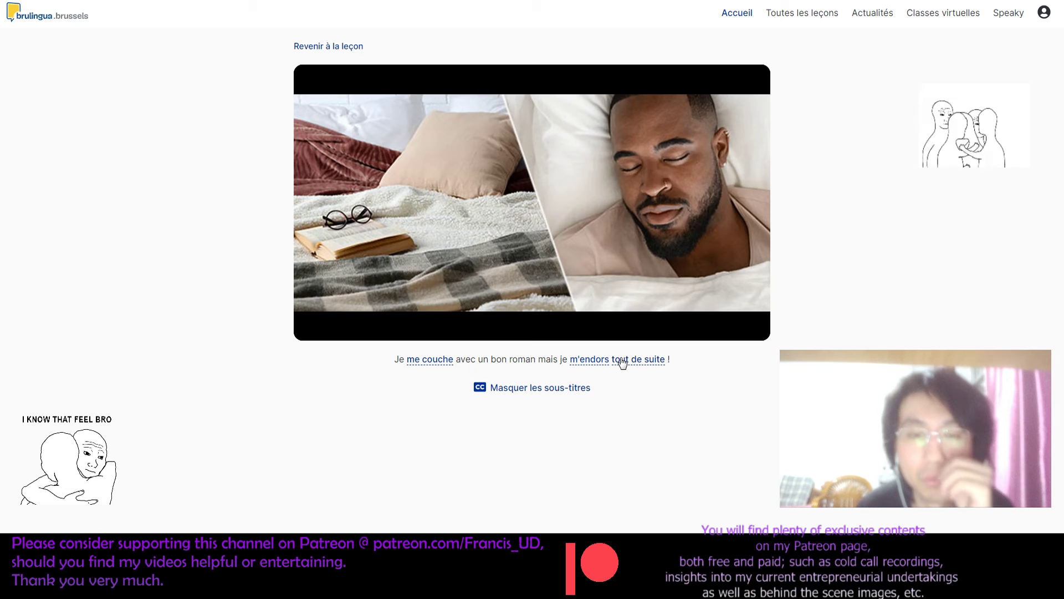
left_click(429, 366)
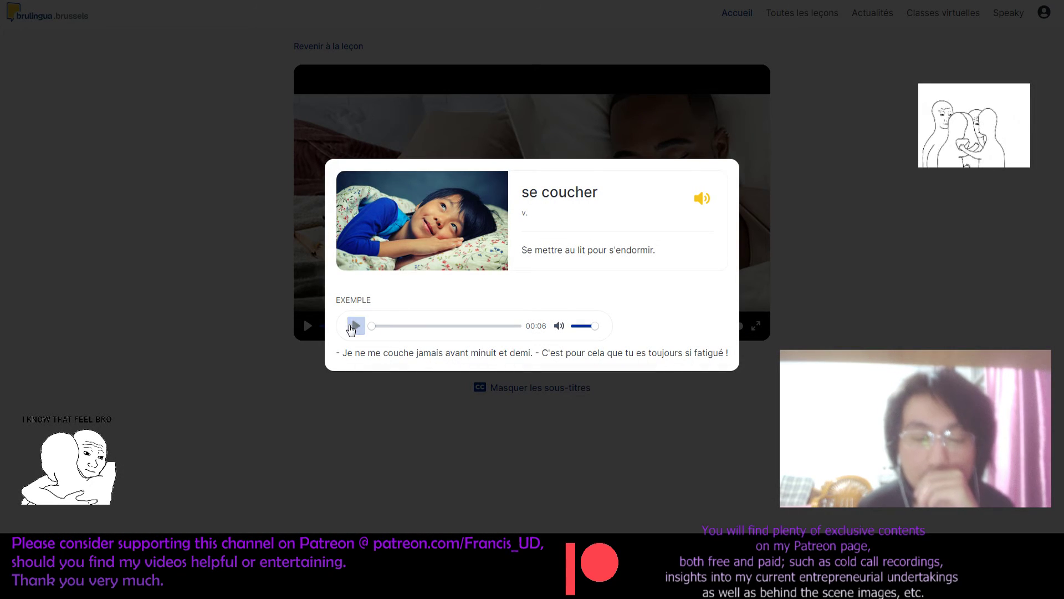
left_click(417, 425)
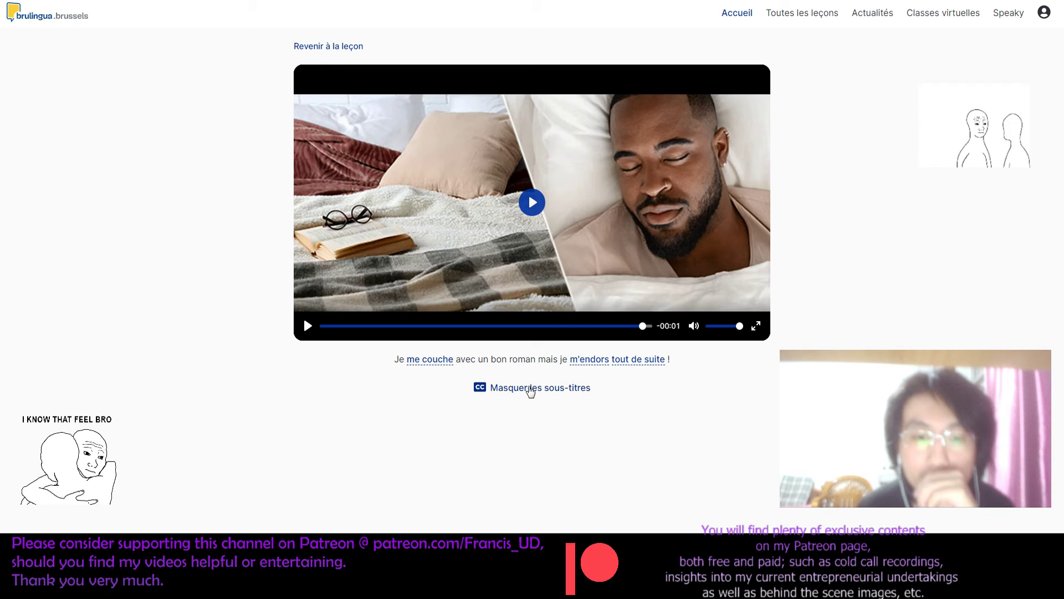
left_click(308, 327)
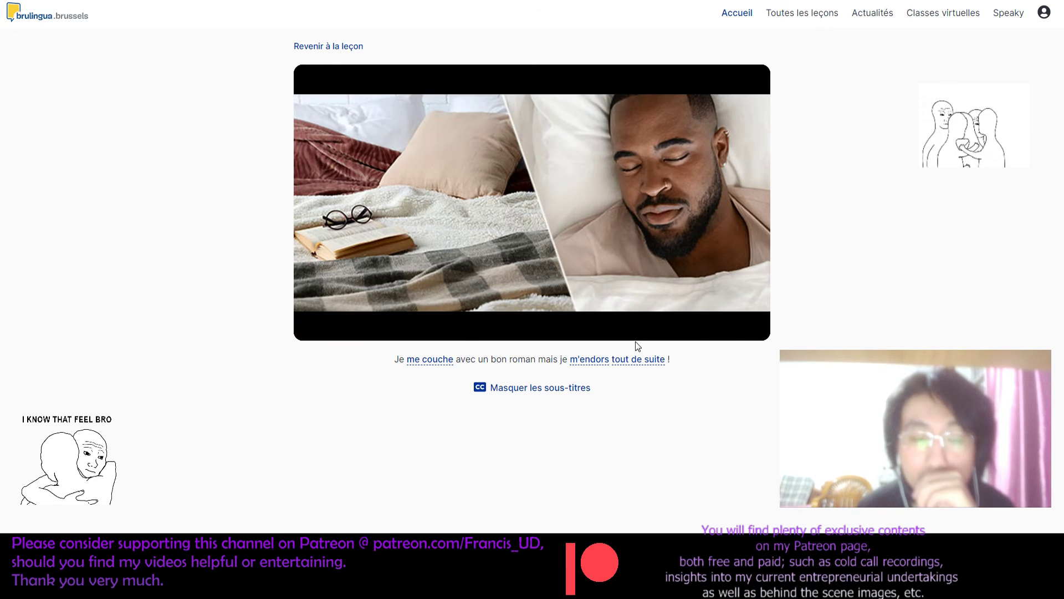
left_click(527, 236)
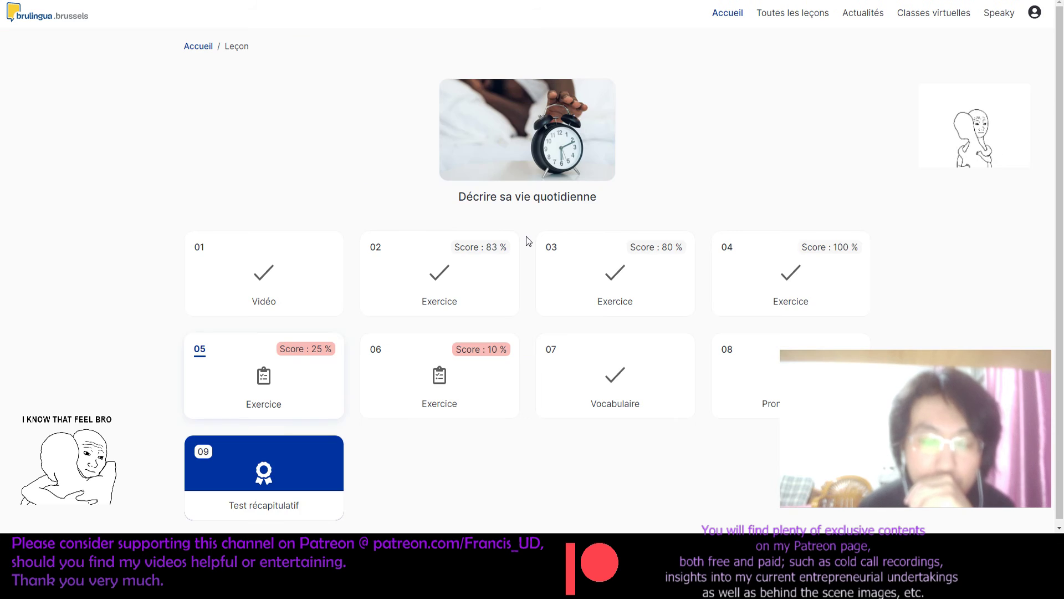
Step: Reopen exercise 05 and submit "prends" for question 1, "Elle adore ... son temps pour se préparer"
left_click(233, 399)
left_click(418, 227)
type("prend")
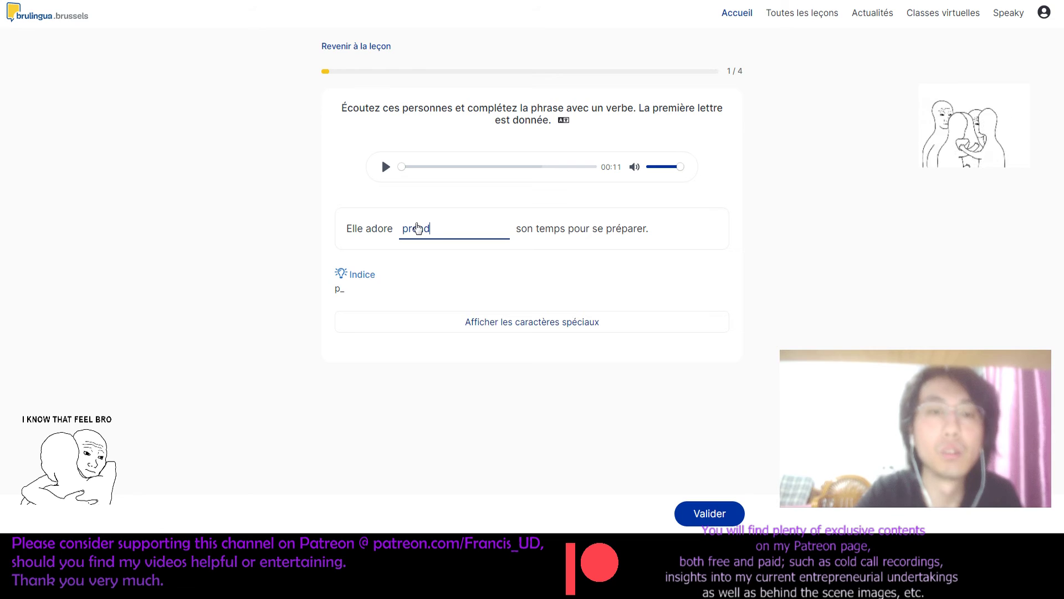
type("s")
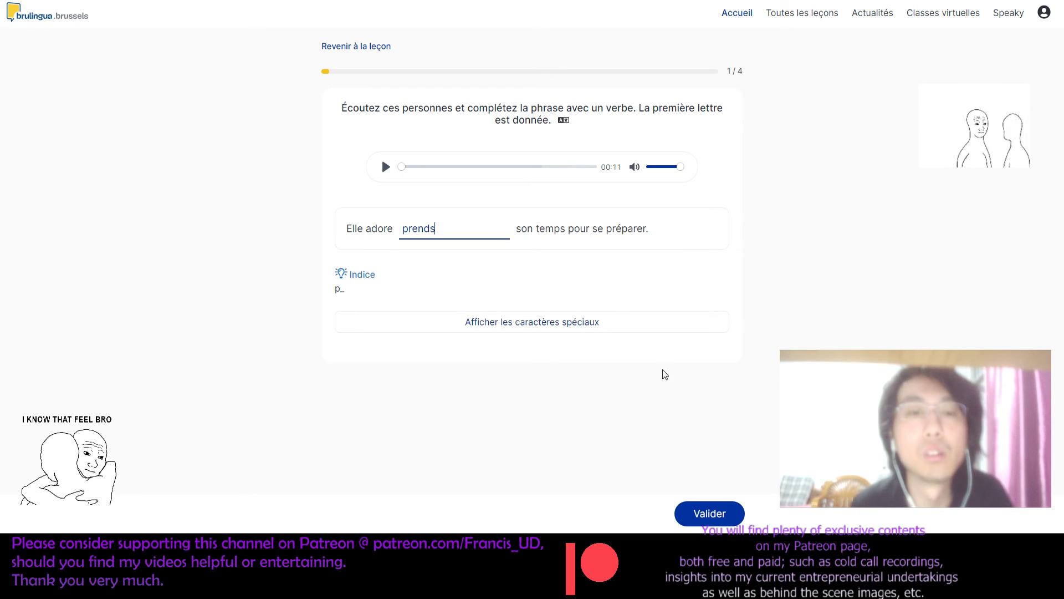
left_click(711, 513)
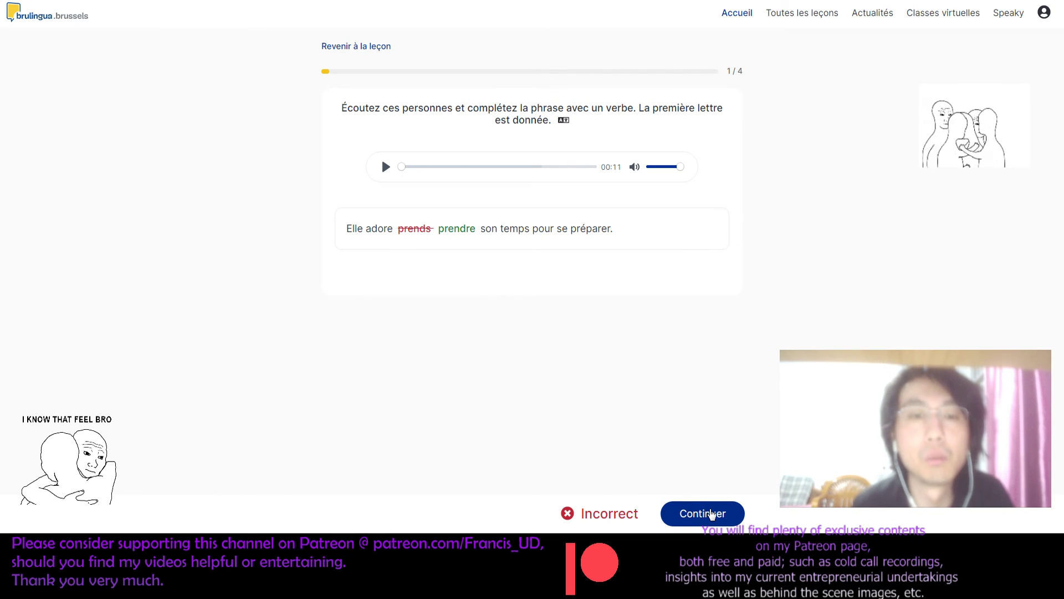
left_click(711, 513)
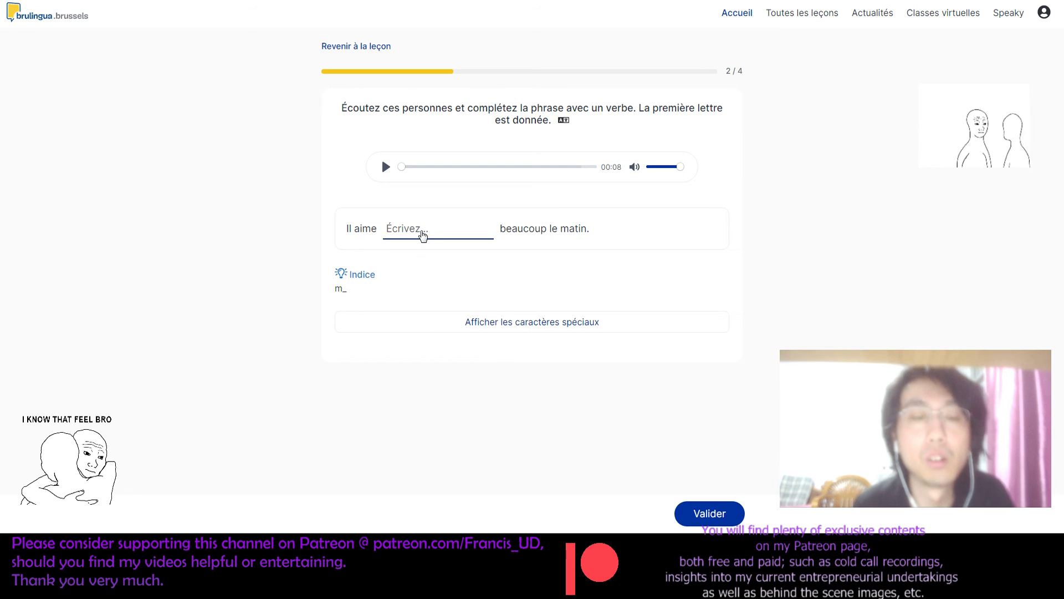
Step: Submit "manger" for question 2 about the morning and "aller" for question 3 about going to the office by bike
type("manger")
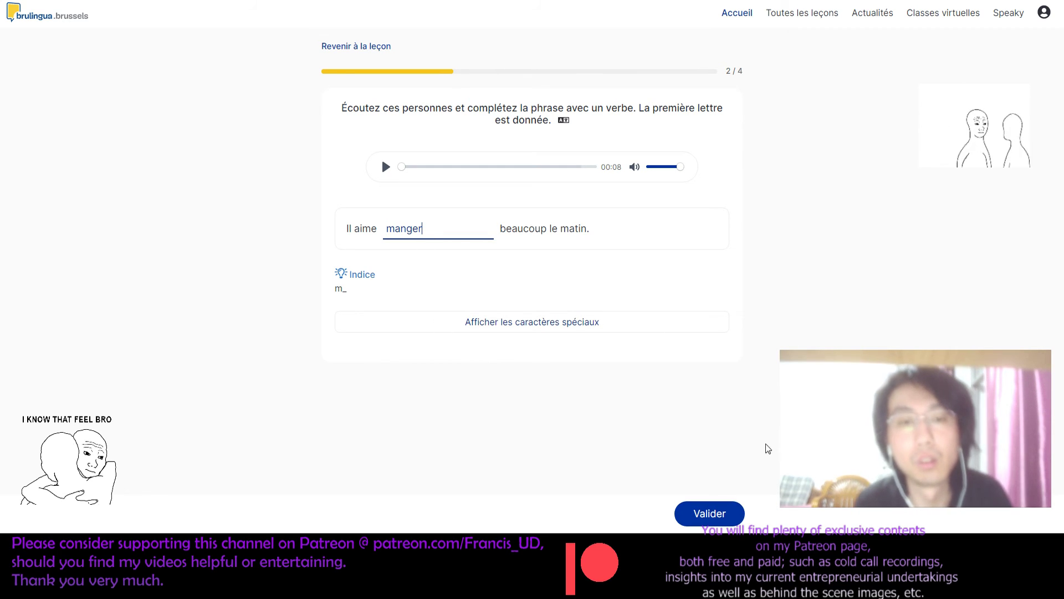
left_click(722, 515)
left_click(722, 519)
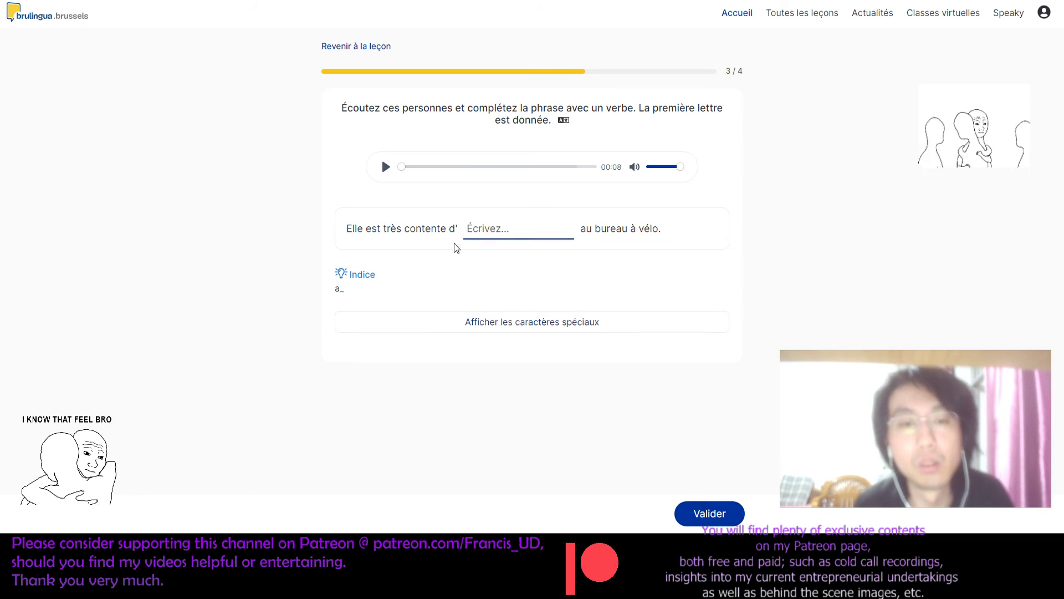
left_click(482, 229)
type("aller")
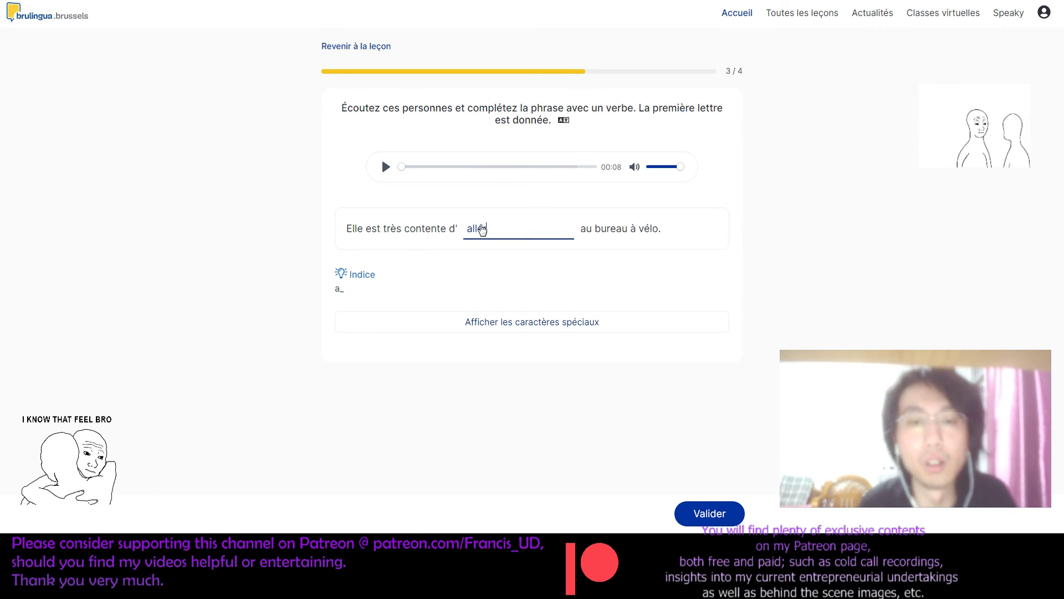
left_click(709, 514)
left_click(709, 514)
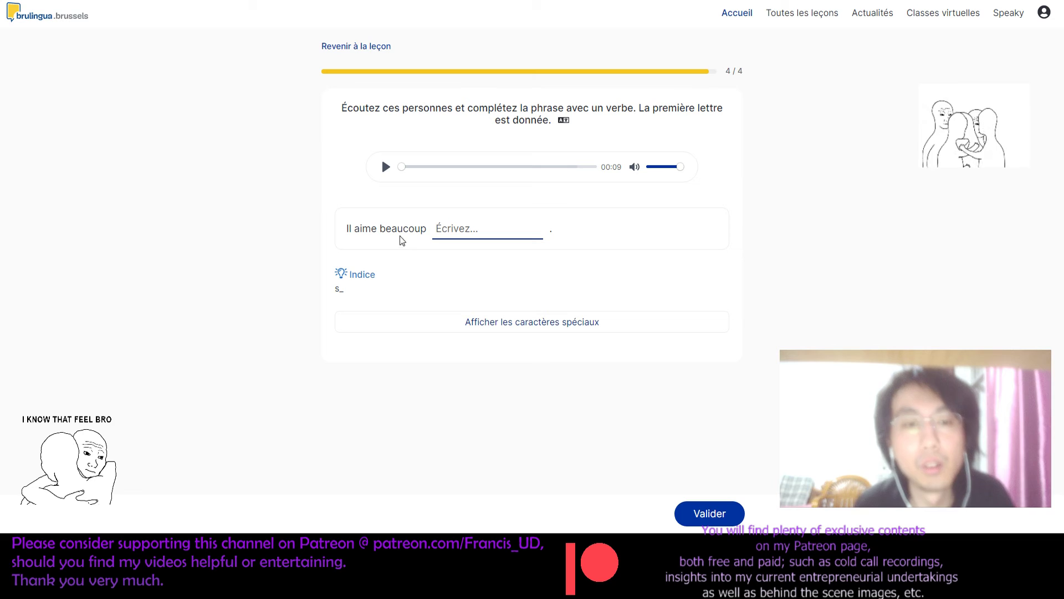
Step: Submit "soirs" for question 4, "Il aime beaucoup ...", and return from the exercise results to the lesson overview
left_click(490, 237)
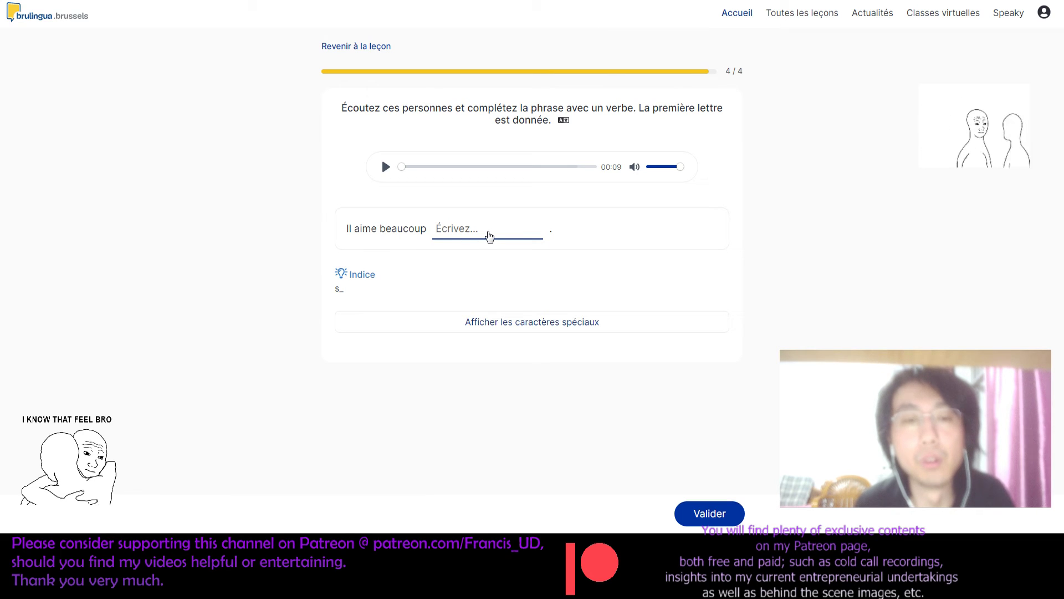
type("soirs")
left_click(716, 513)
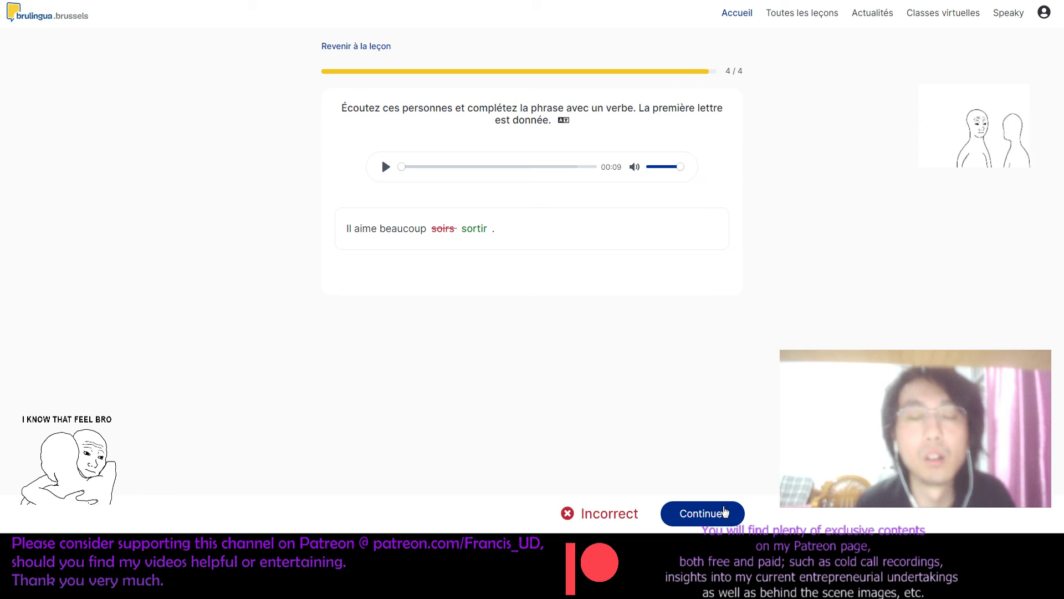
left_click(725, 514)
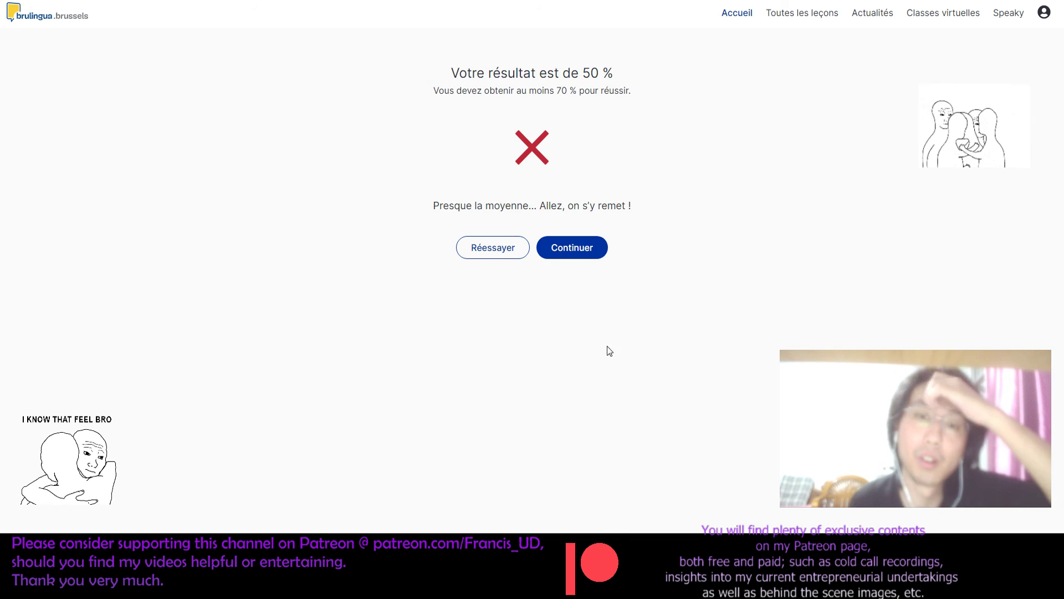
left_click(593, 252)
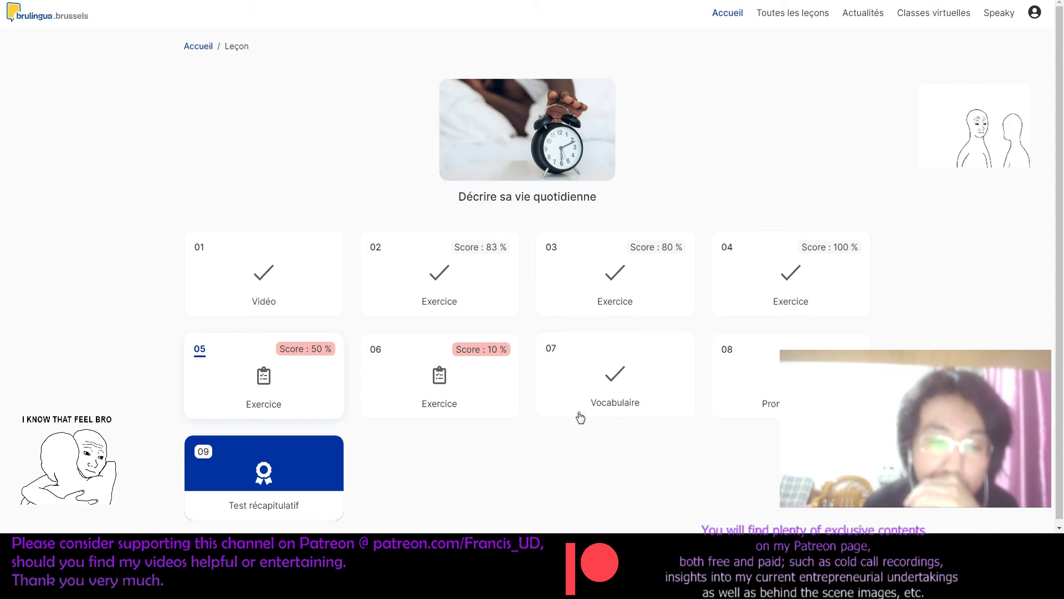
Step: Open exercise 06, listen to question 1, and submit "me lève" as the verb before "à 7h environ"
left_click(507, 397)
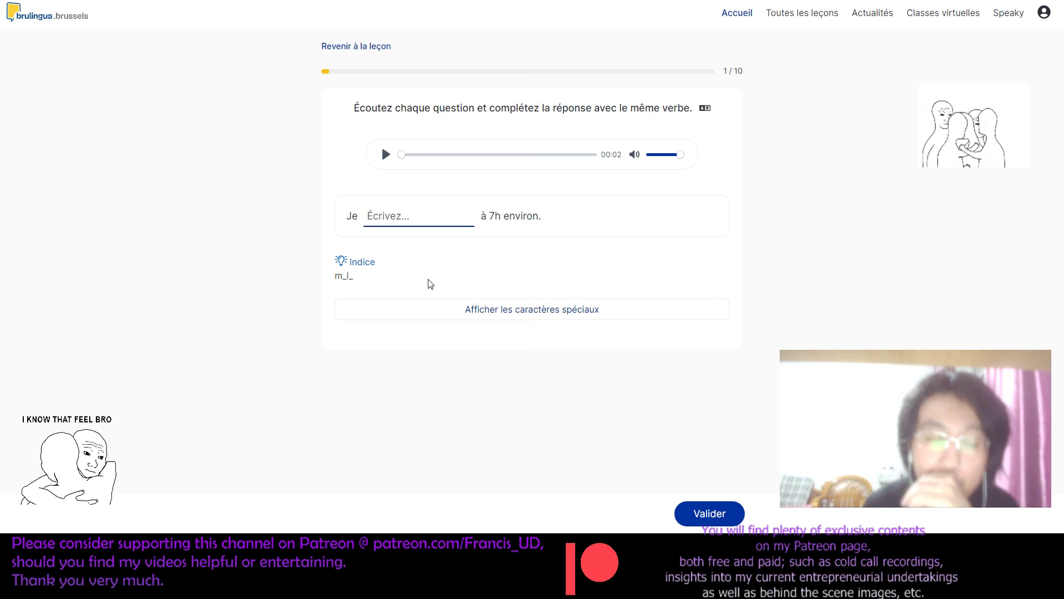
left_click(385, 154)
left_click(389, 219)
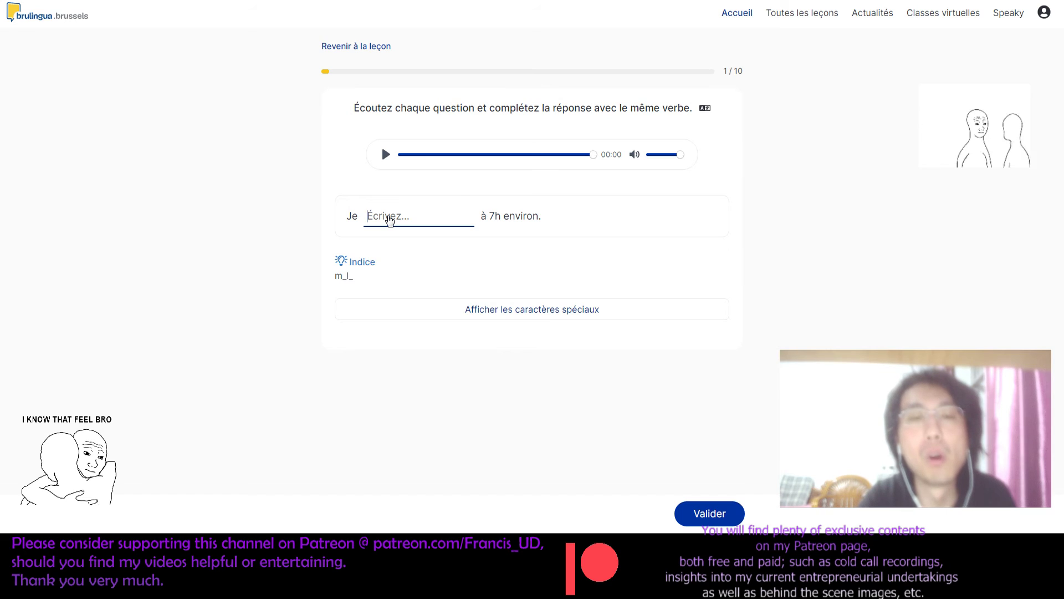
type("m")
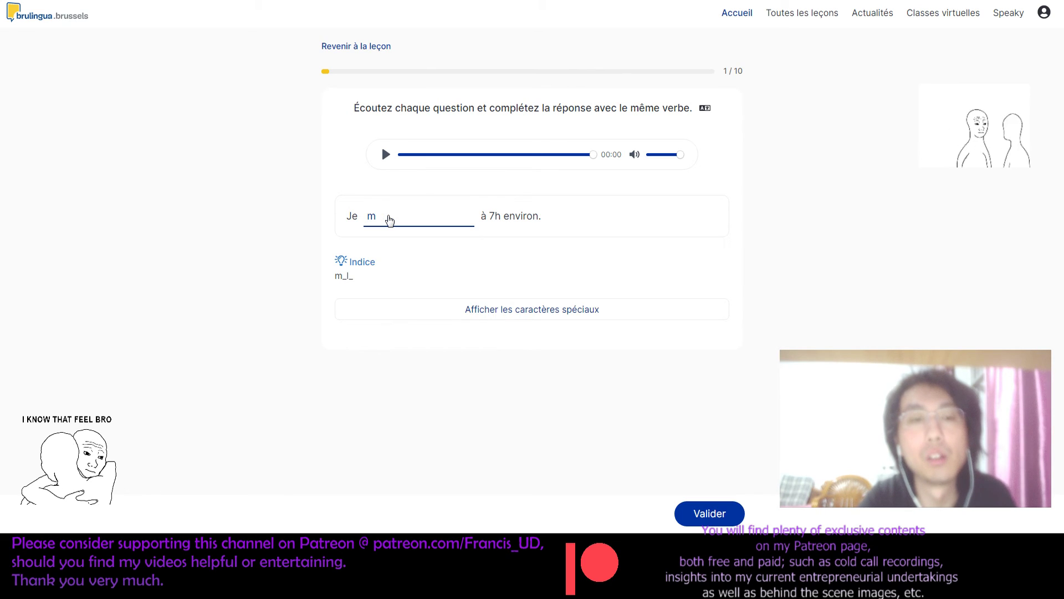
type("e l")
left_click(460, 316)
left_click(472, 359)
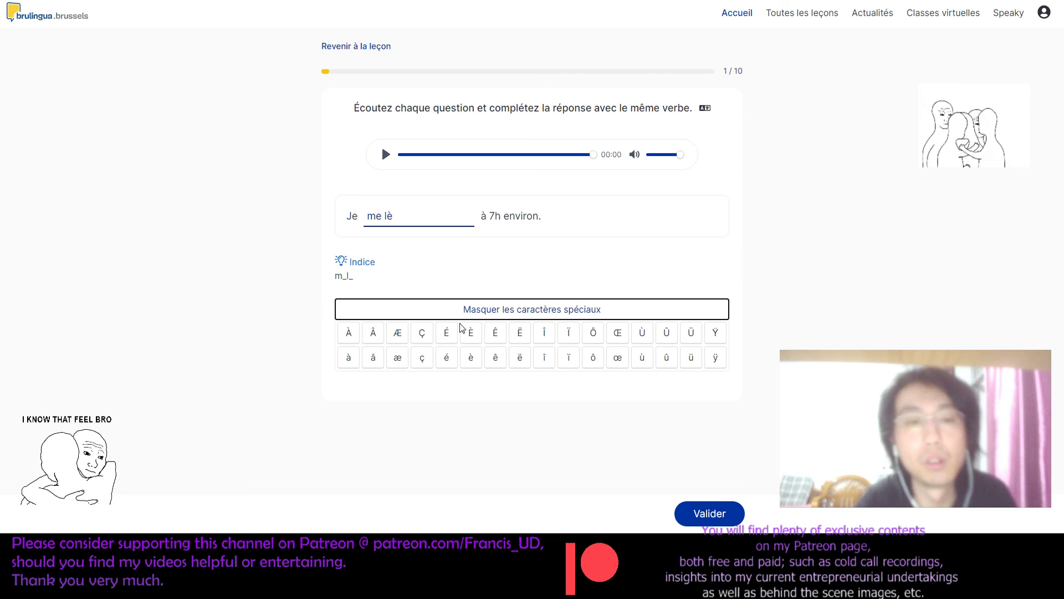
left_click(423, 221)
type("ve")
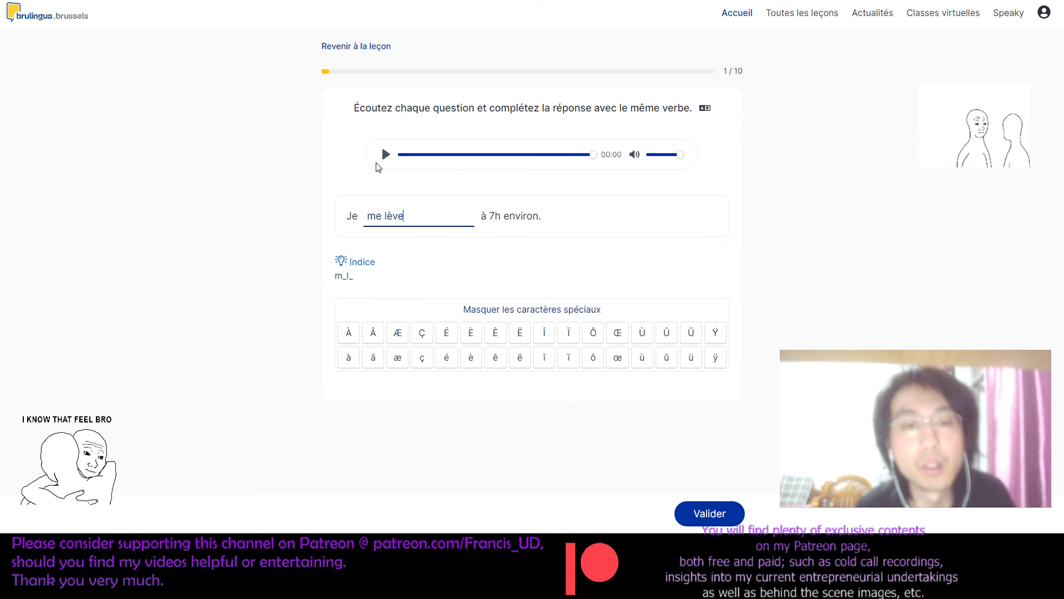
left_click(386, 155)
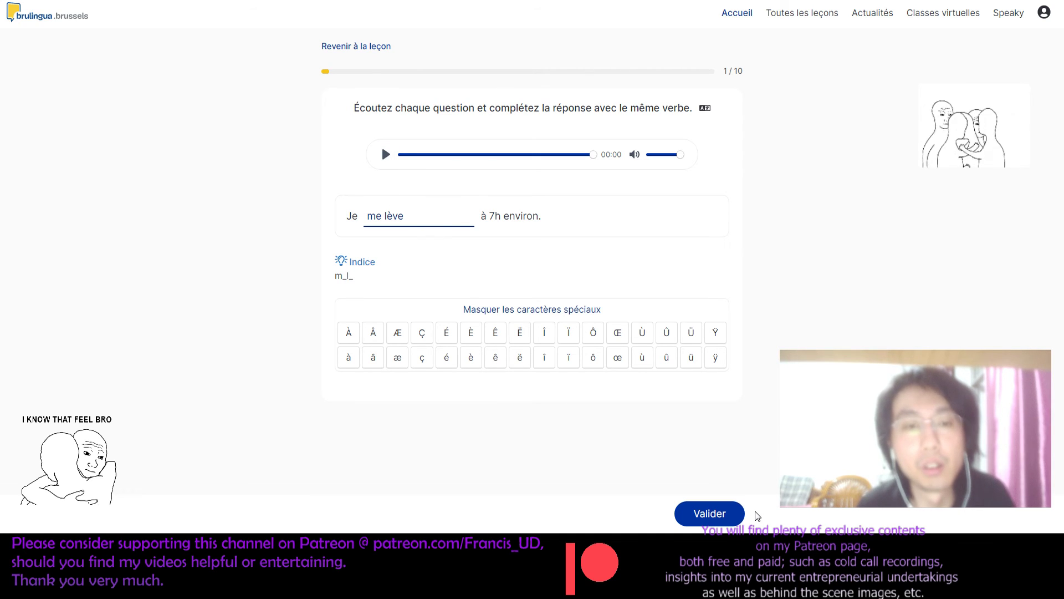
left_click(734, 514)
left_click(734, 515)
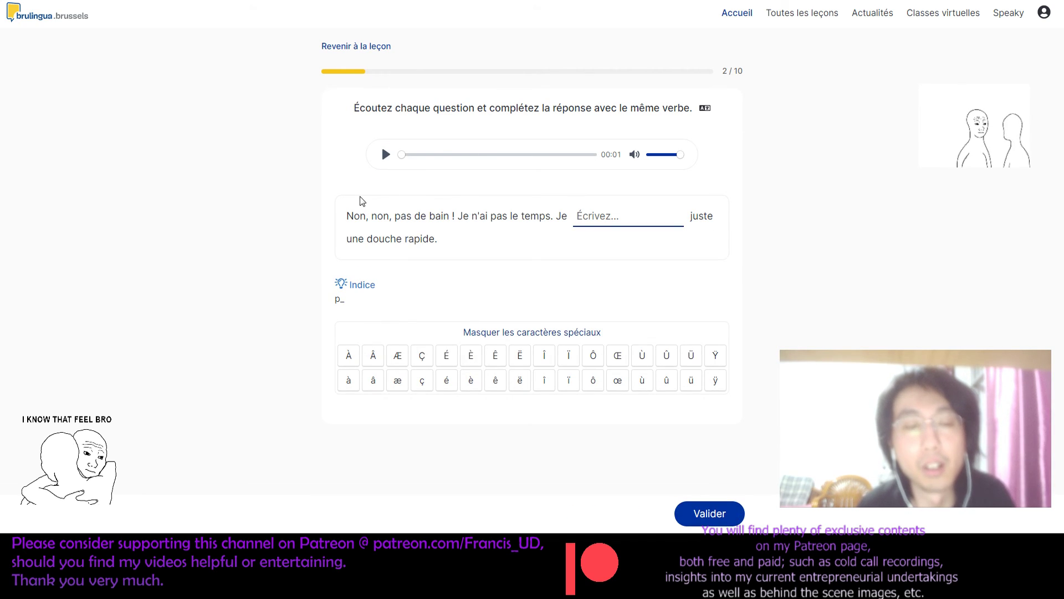
Step: Listen to question 2 about the quick shower and submit "prendre" as the missing verb
left_click(386, 160)
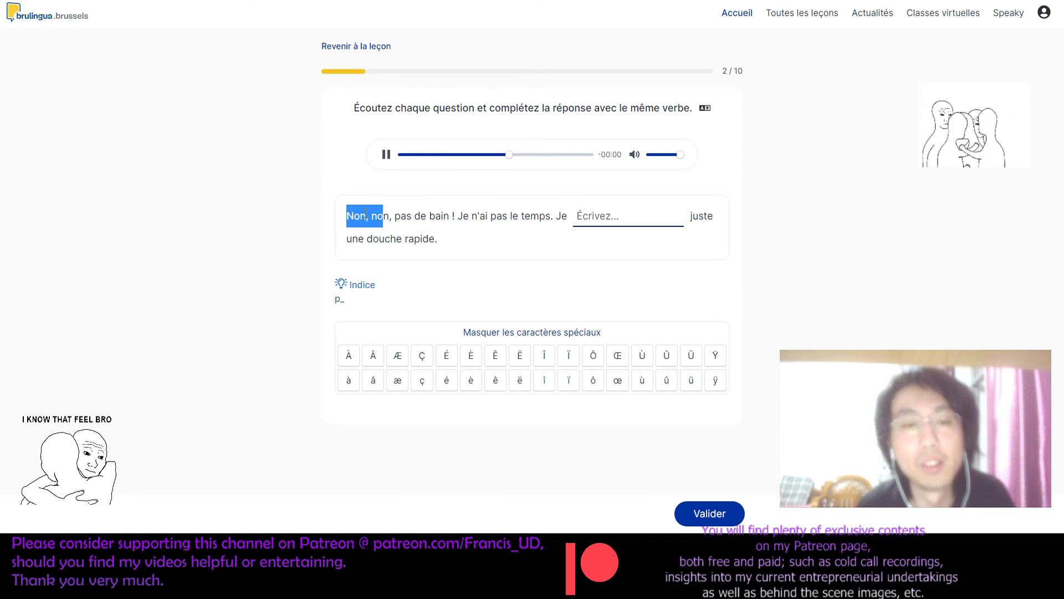
left_click(589, 217)
type("p")
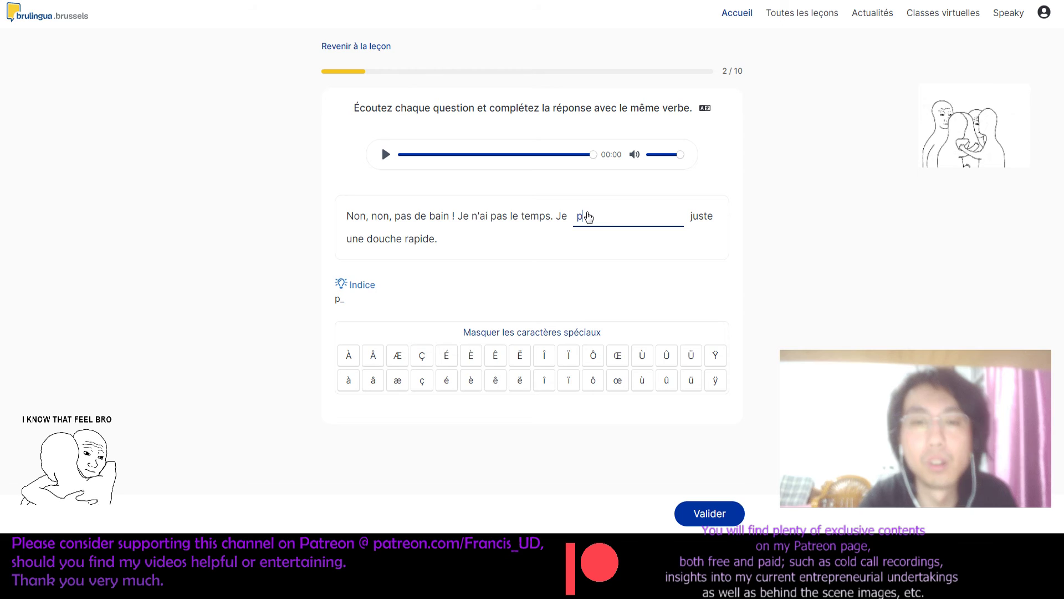
type("rend")
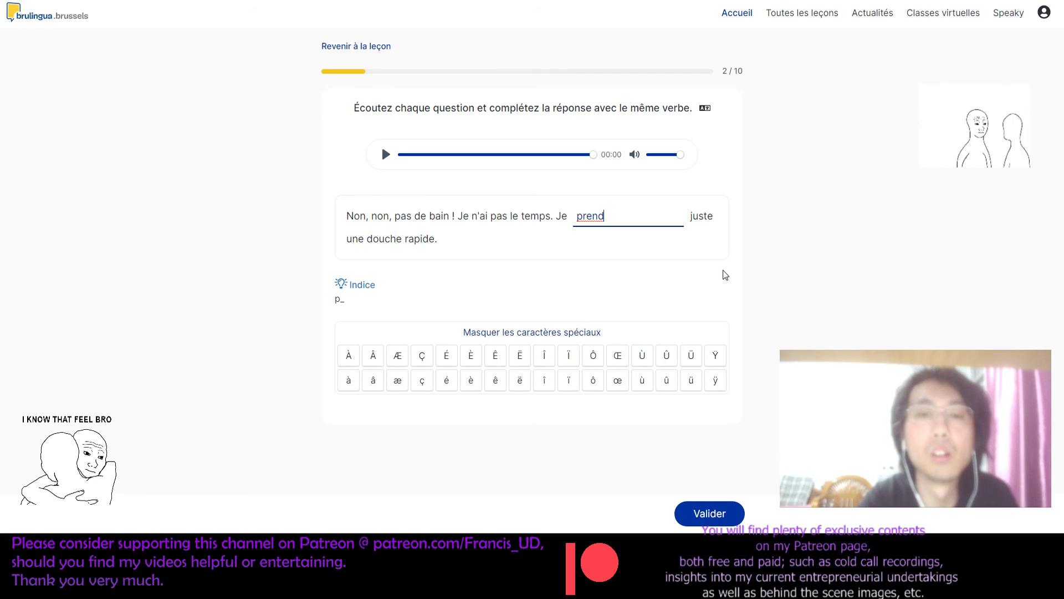
type("re")
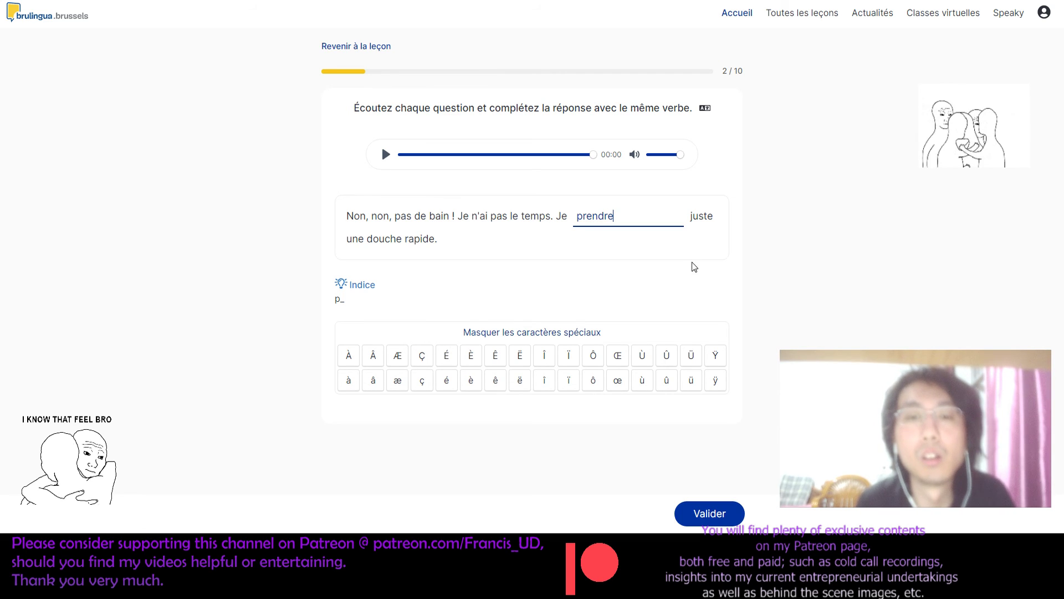
left_click(698, 511)
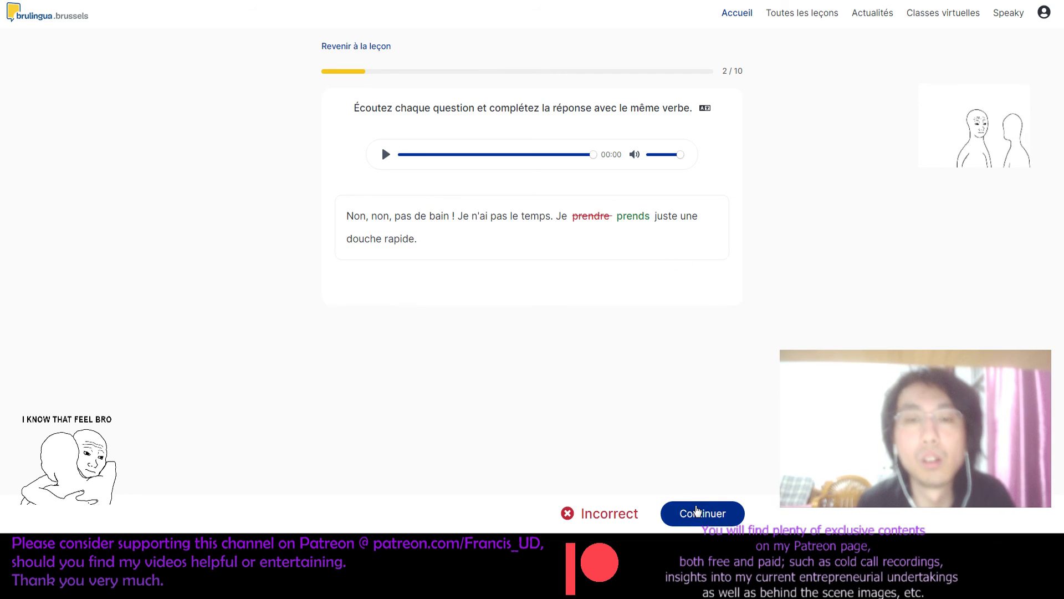
left_click(698, 512)
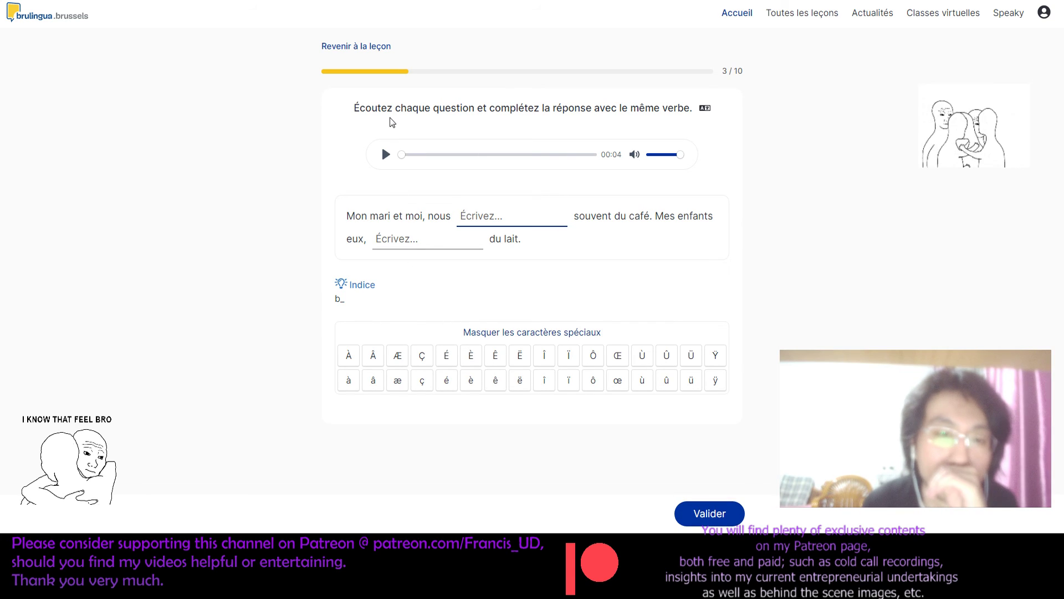
Step: Listen to question 3 about coffee and milk, and submit "bais" in both blanks
left_click(386, 153)
left_click(480, 219)
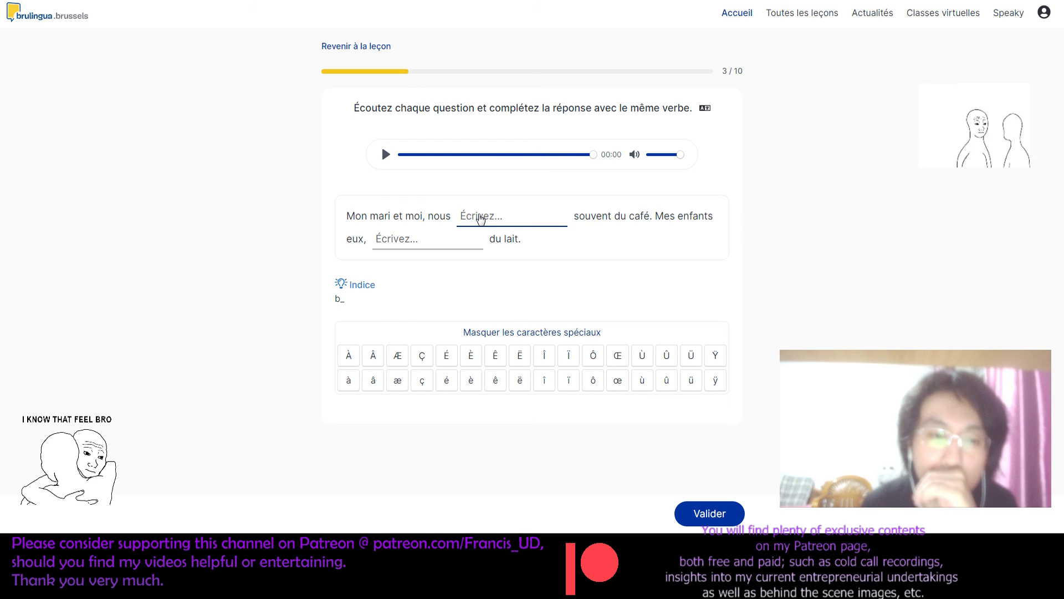
type("bais")
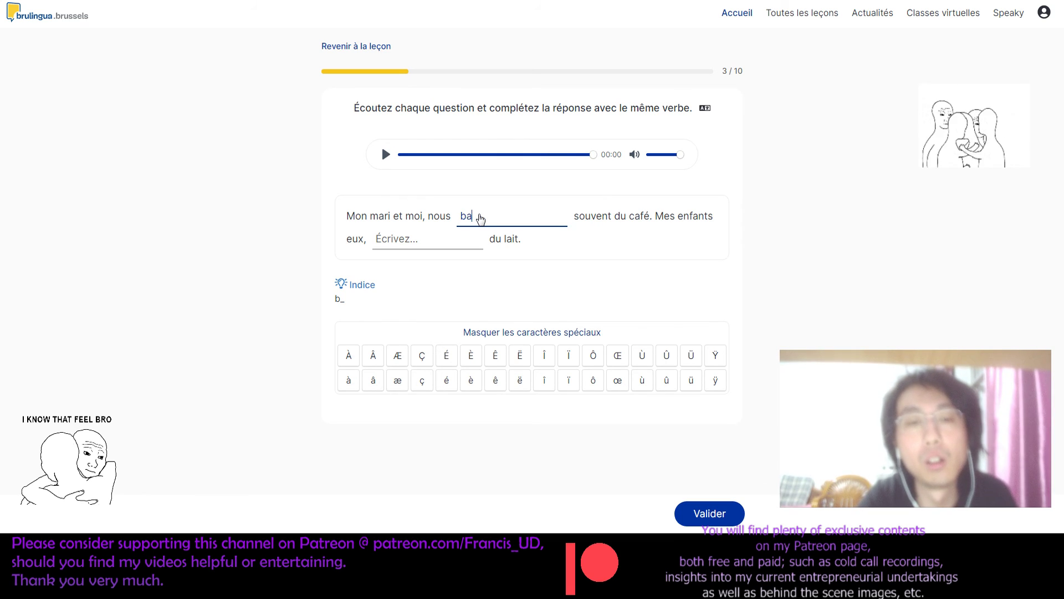
left_click(452, 249)
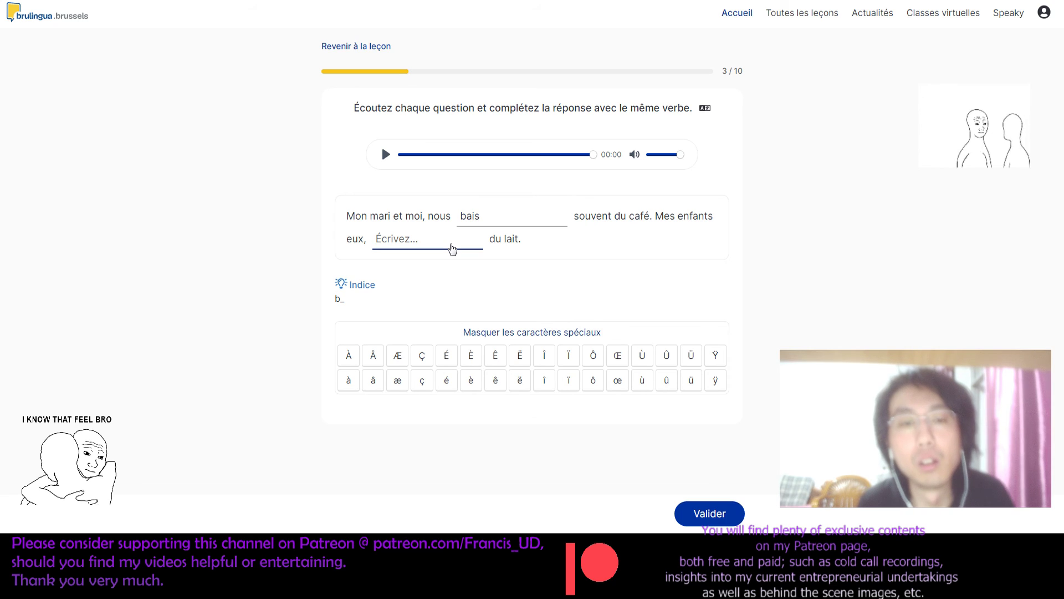
type("bais")
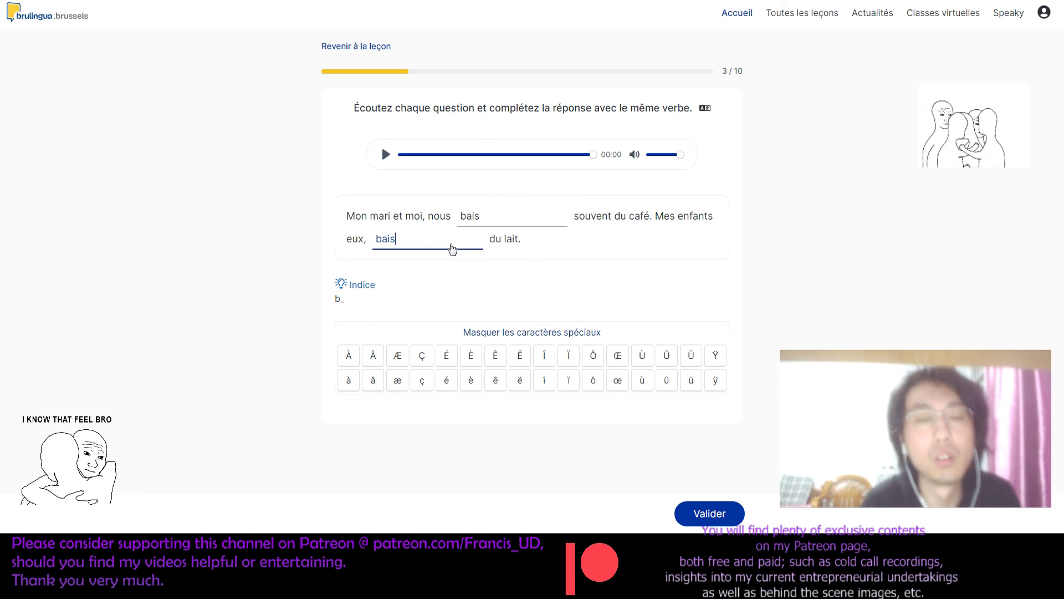
left_click(703, 510)
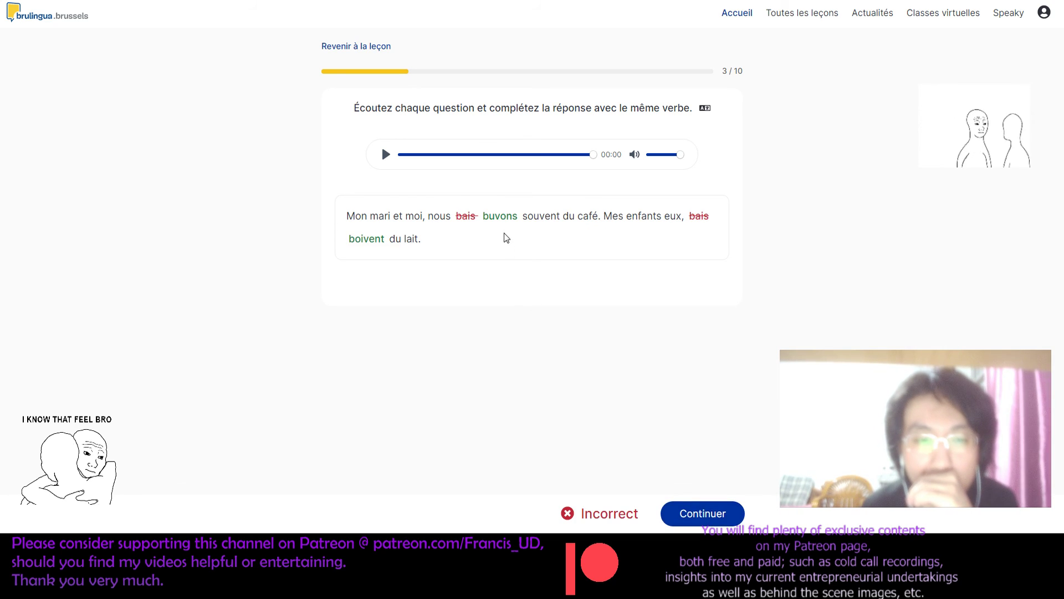
Step: Continue to question 4, listen to it twice, and submit "va" as the verb in "Non, j'y ... en voiture"
left_click(697, 514)
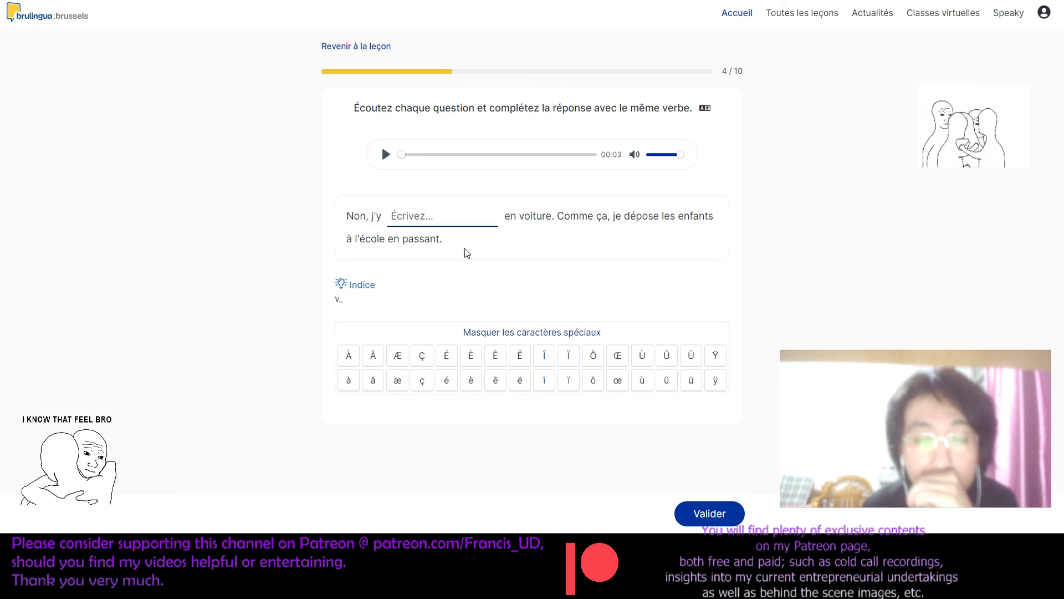
left_click(386, 156)
left_click(395, 225)
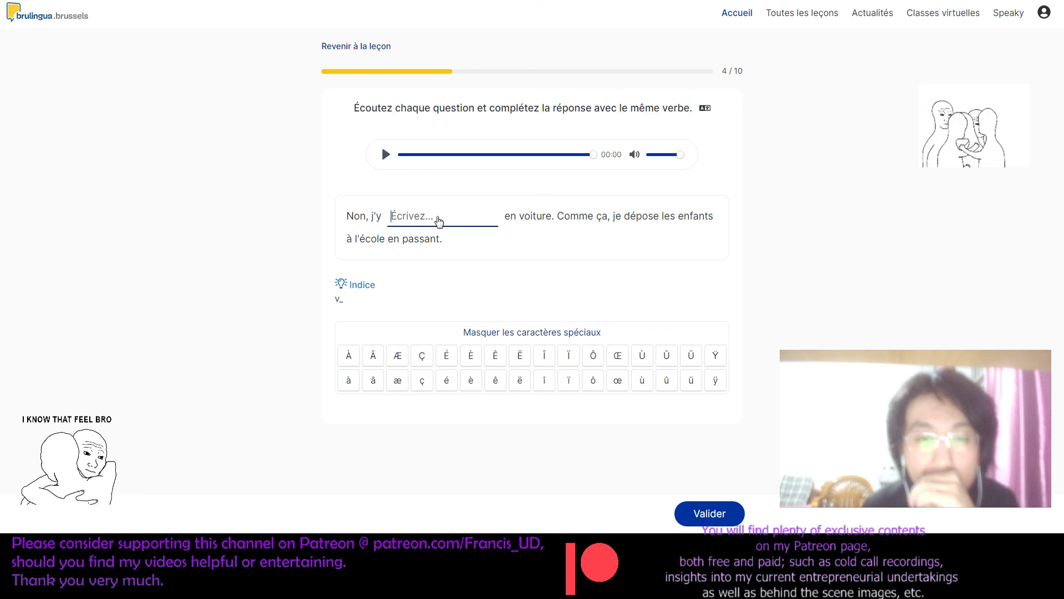
left_click(383, 162)
left_click(413, 218)
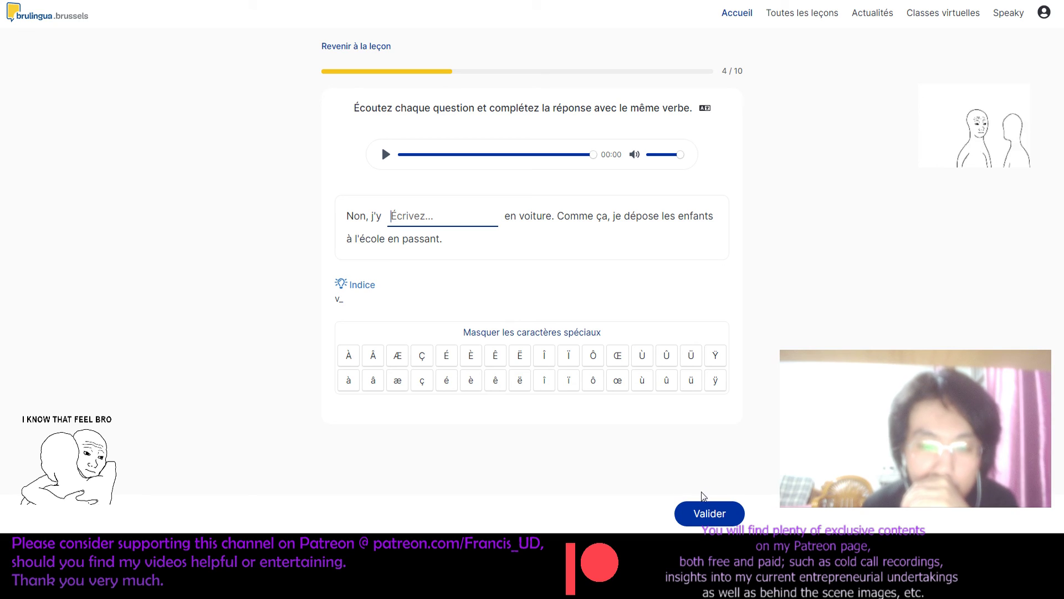
type("va")
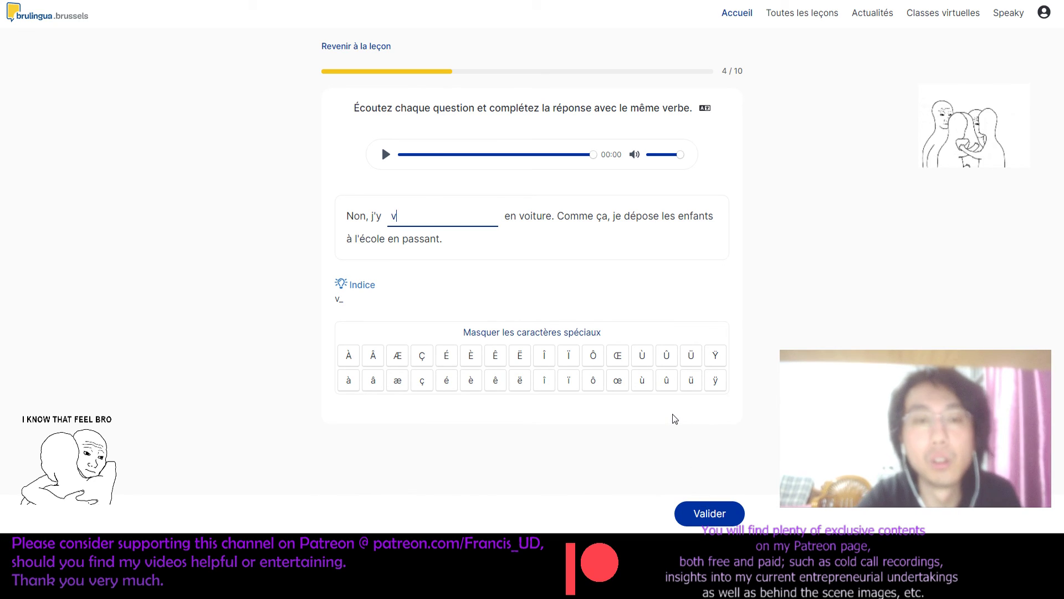
left_click(691, 505)
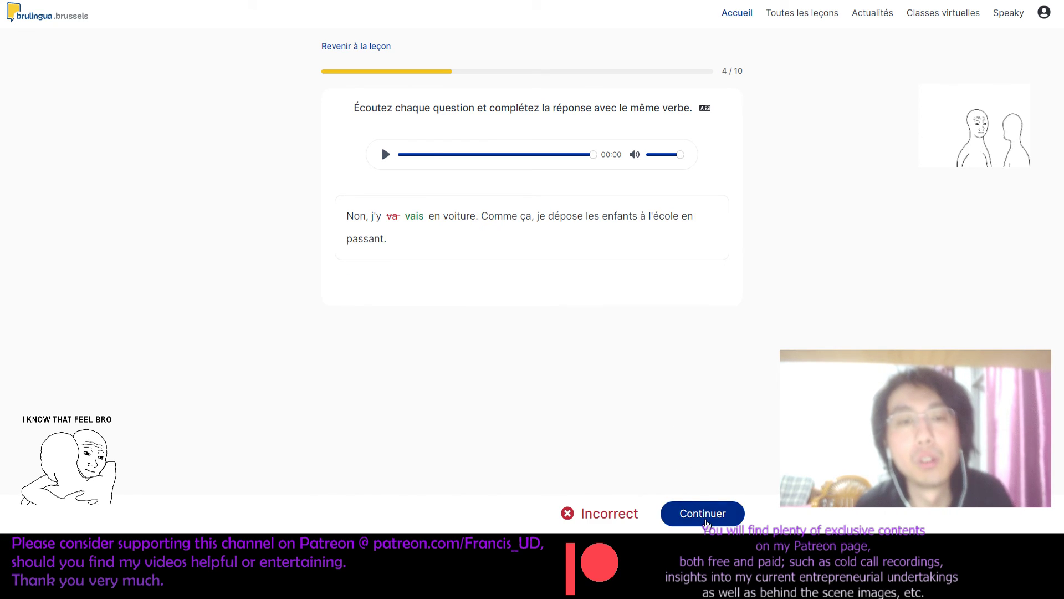
Step: Continue to question 5 about the company canteen, listen to it, and submit the answer with the blank left empty
left_click(692, 507)
left_click(386, 154)
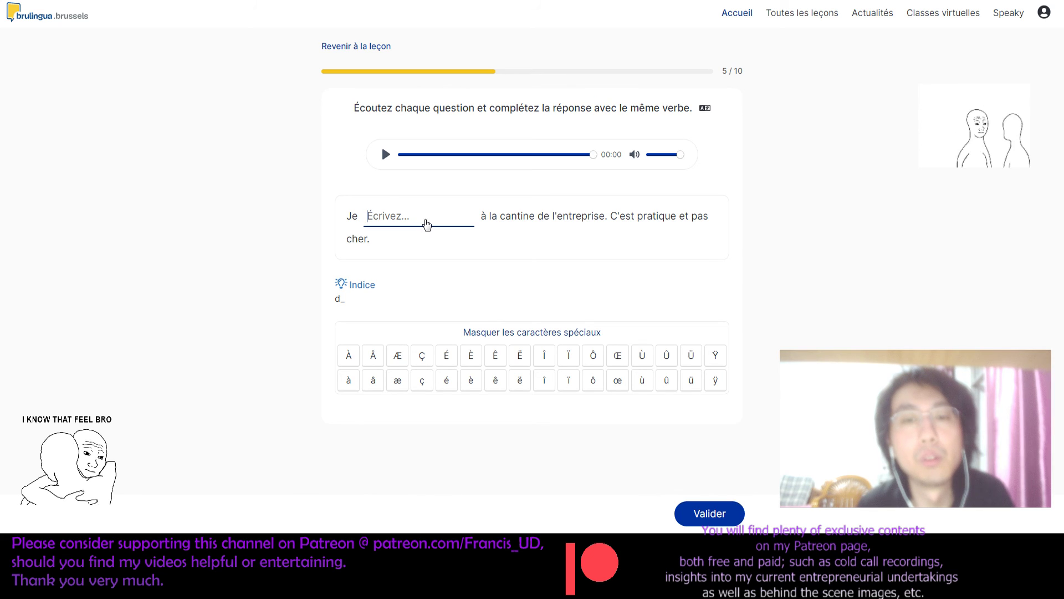
left_click(719, 515)
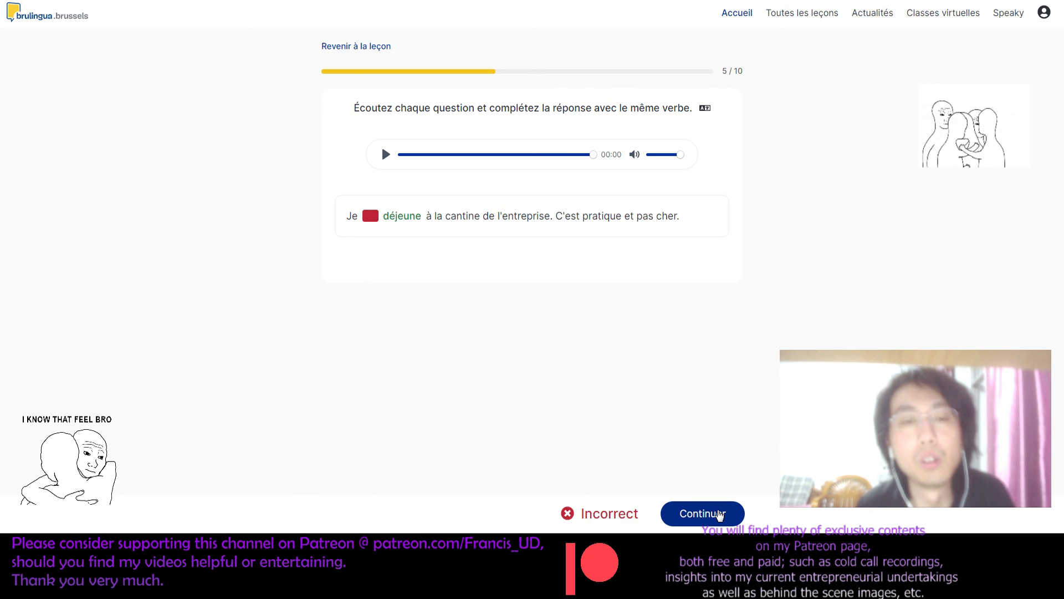
Step: Continue to question 6, listen to it, and submit "fins" as the verb before "toujours à 16h"
left_click(720, 514)
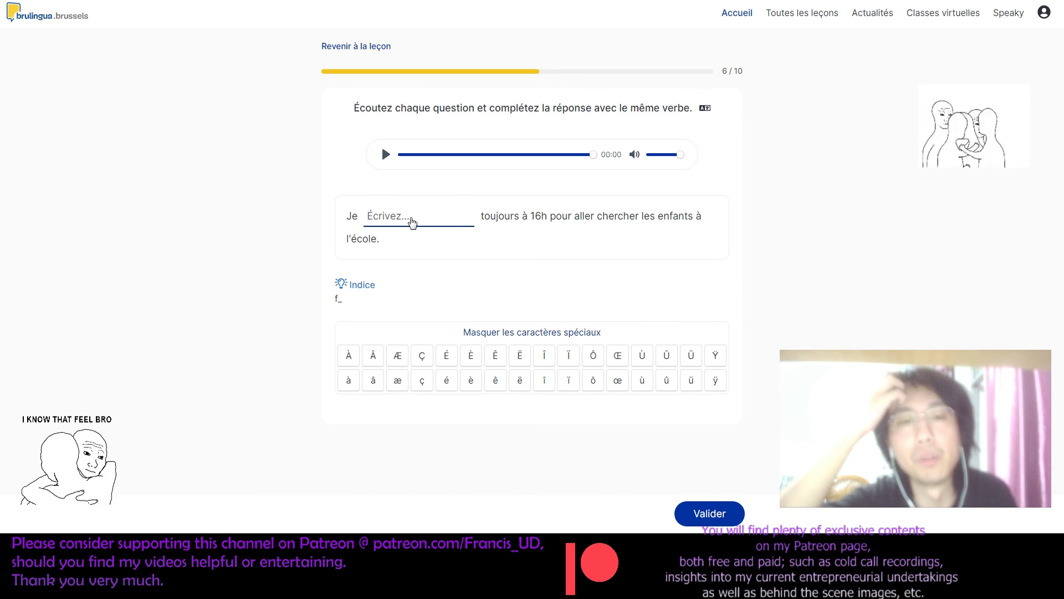
type("fi")
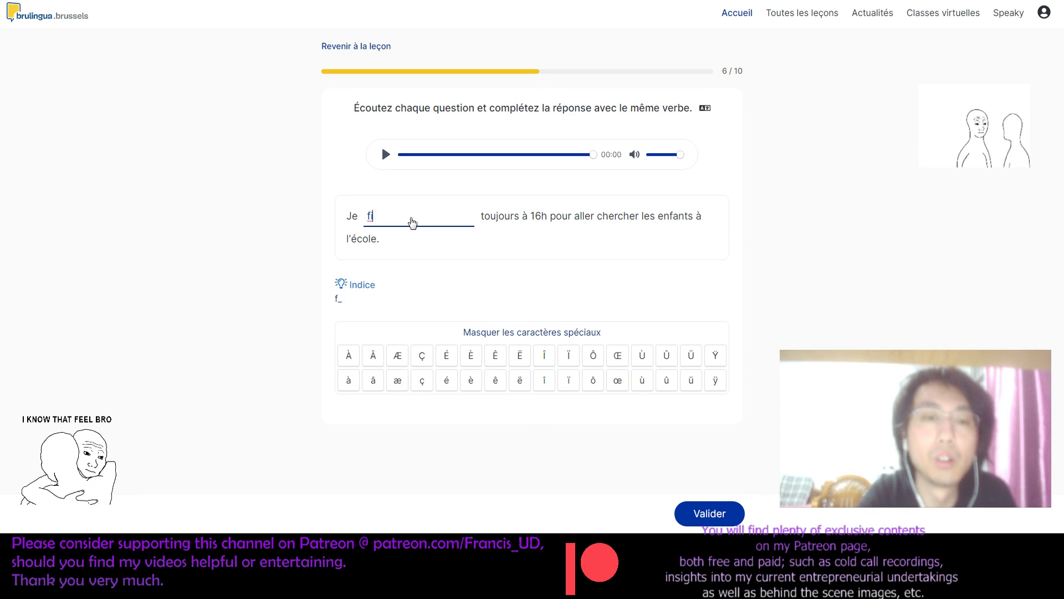
type("n")
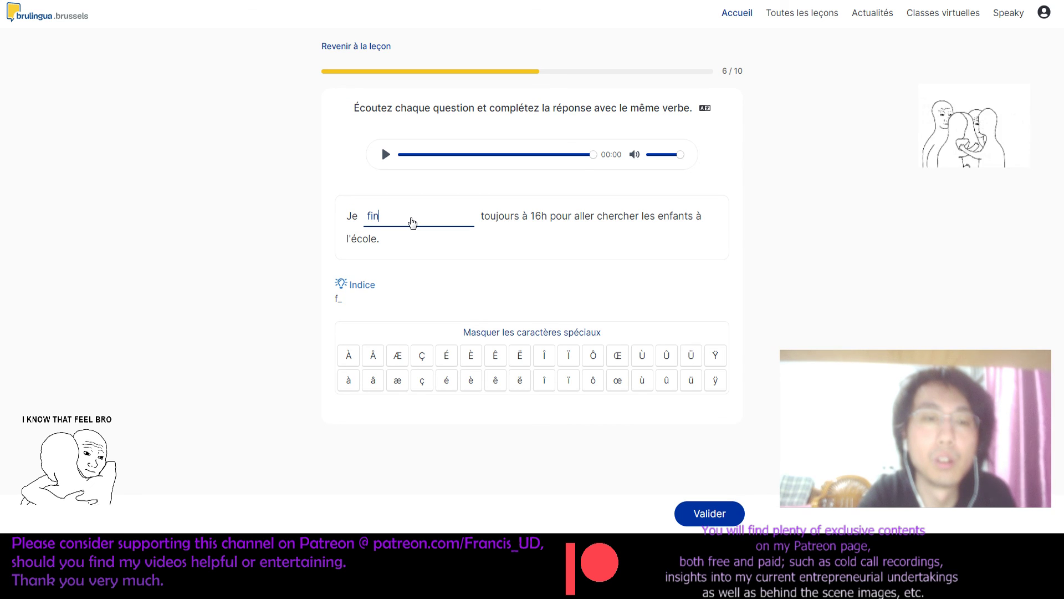
type("s")
left_click(689, 518)
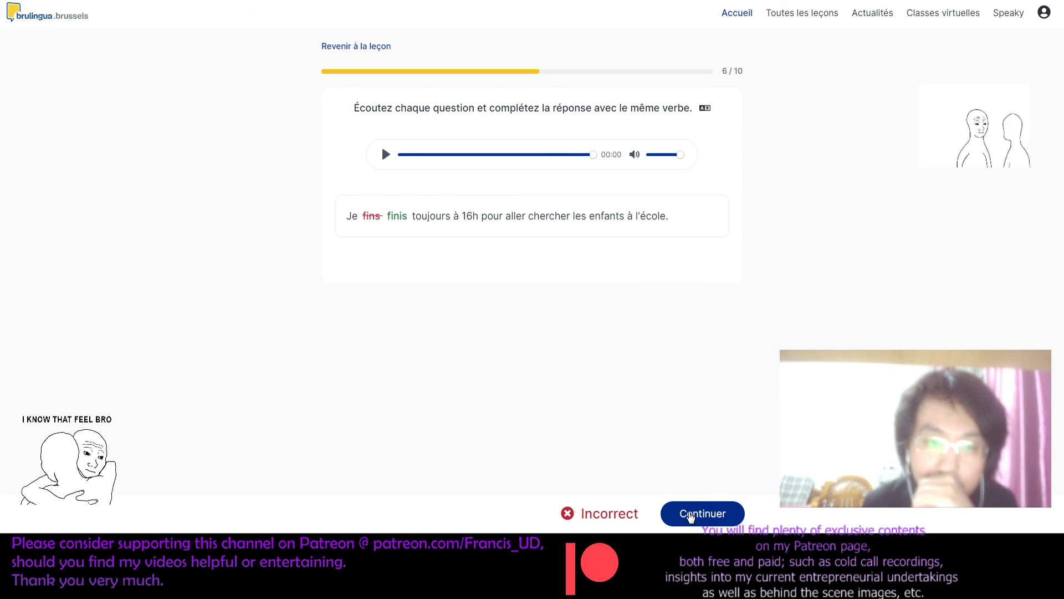
Step: Copy the corrected verb "finis", translate it in Google's French-to-English translator, listen to its pronunciation, and return to the exercise
left_click_drag(387, 216, 408, 216)
key("ctrl+c")
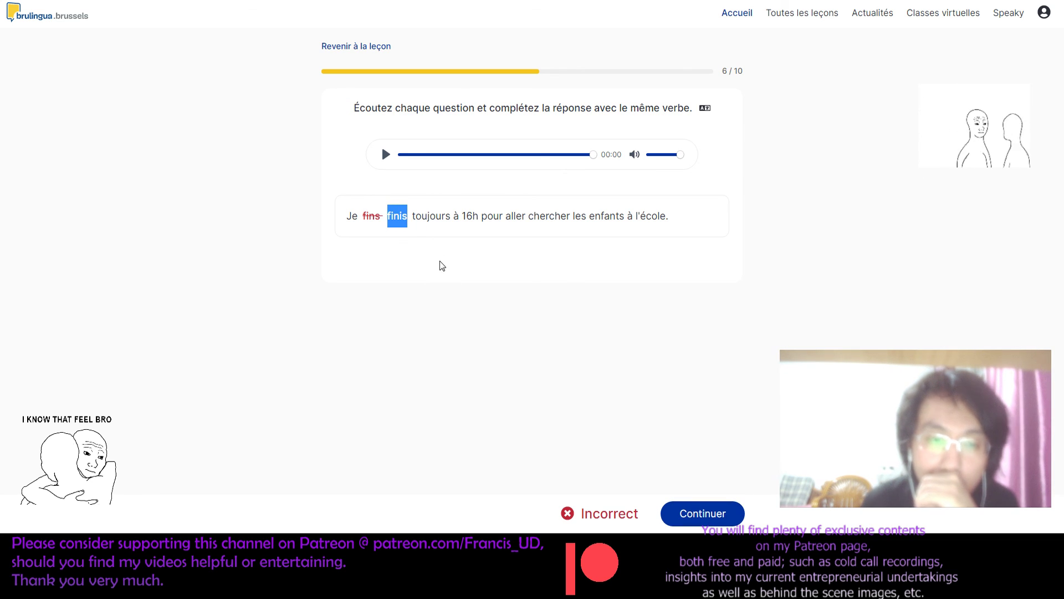
key("alt+Tab")
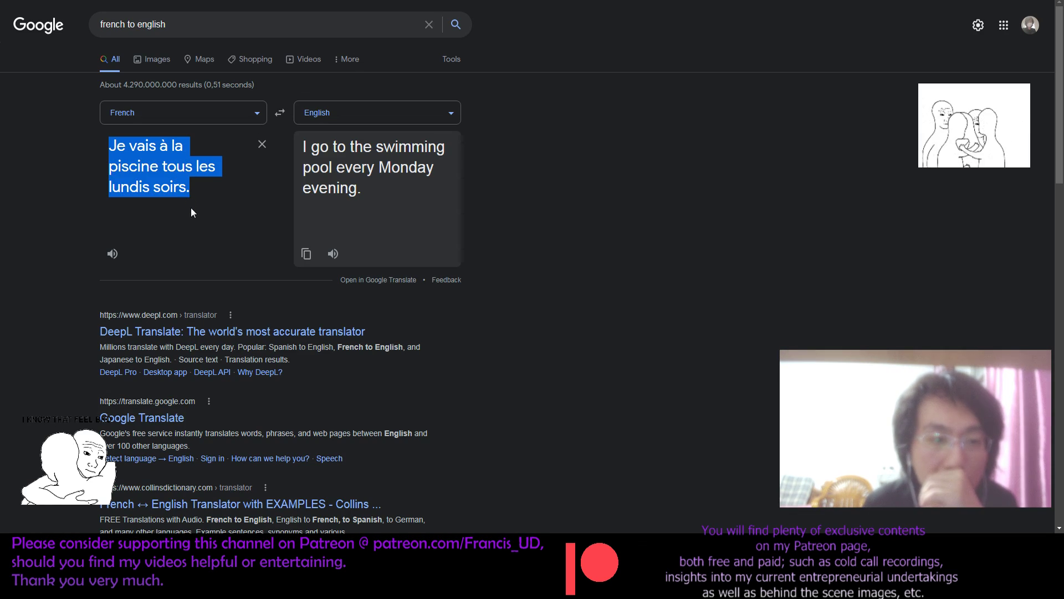
key("ctrl+v")
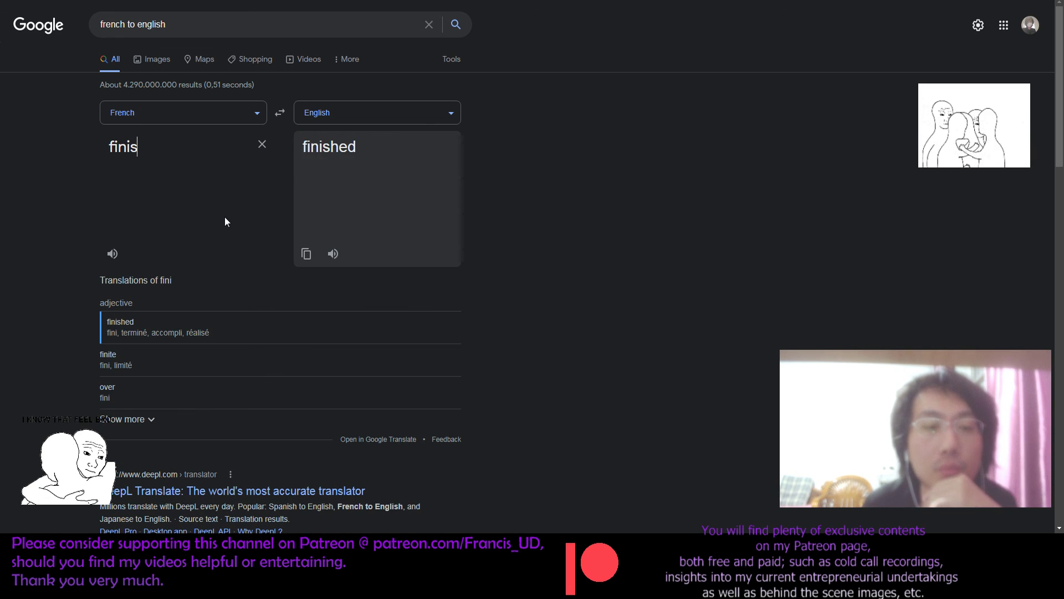
left_click(112, 254)
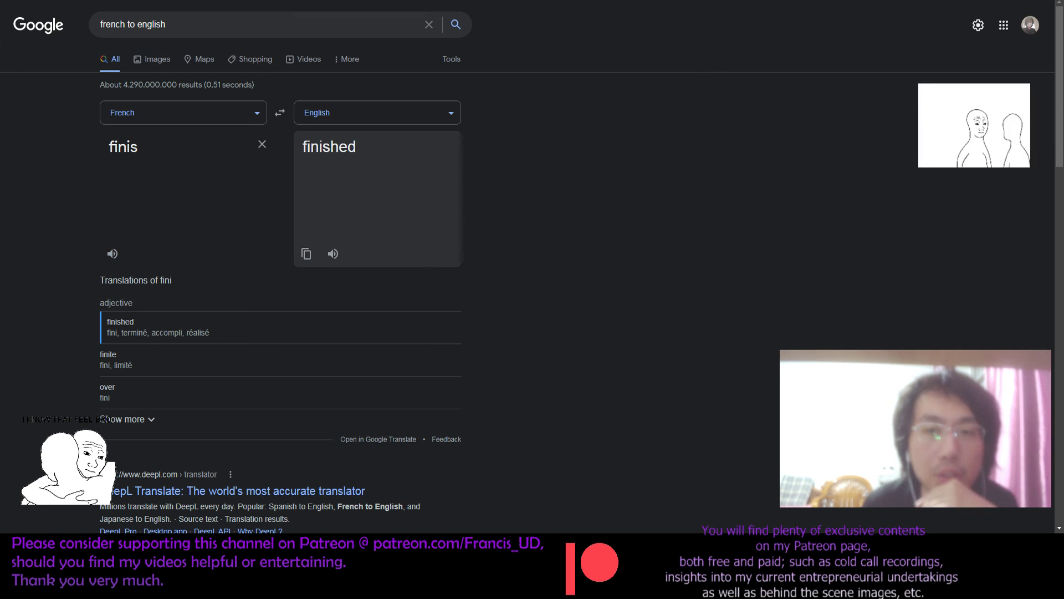
key("alt+Tab")
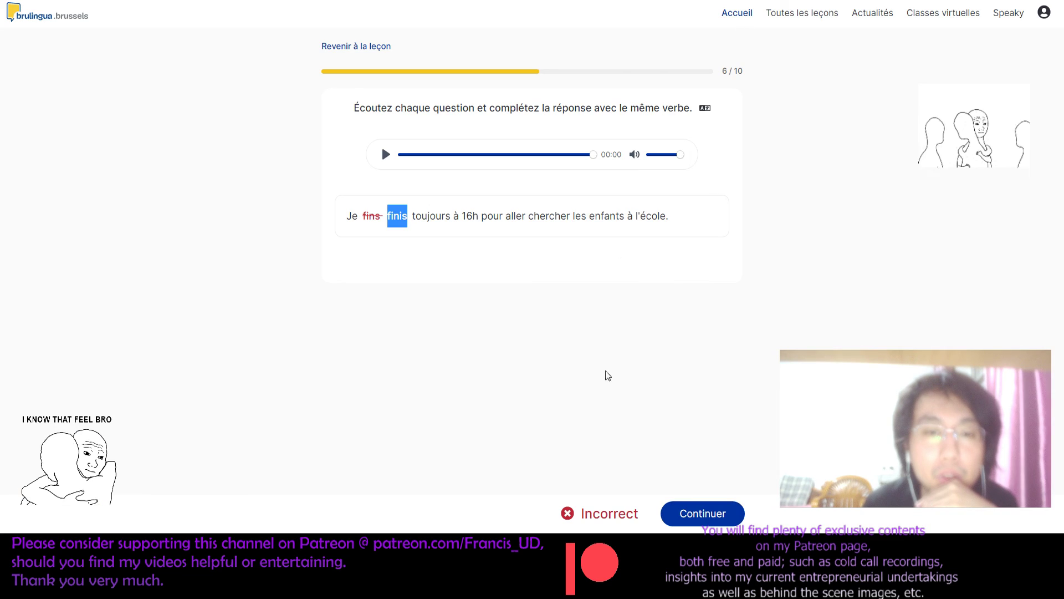
Step: Continue to question 7, listen to it, and submit "rentre" as the verb before "toujours après moi"
left_click(702, 516)
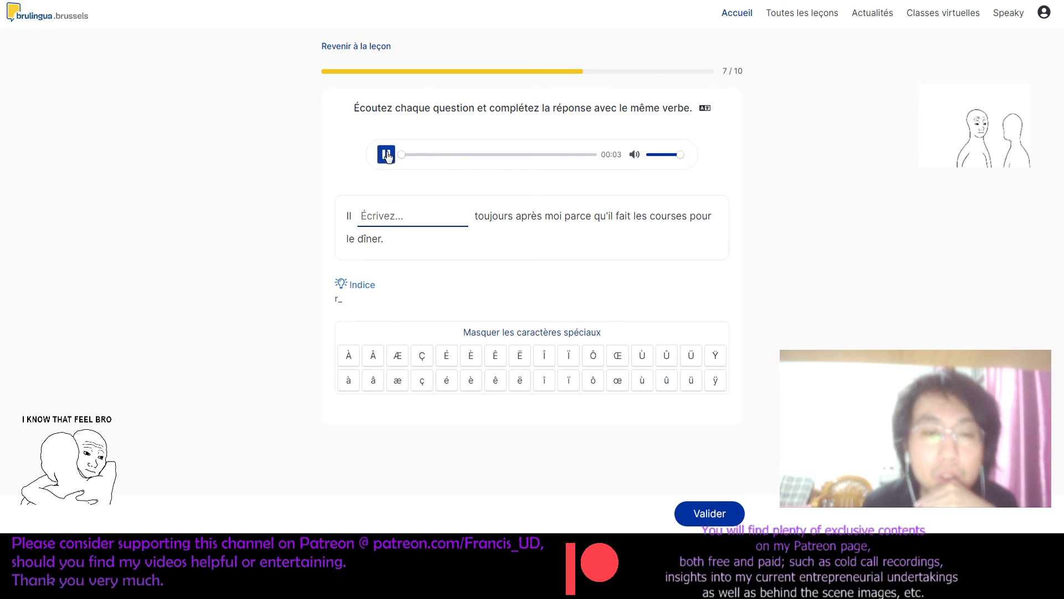
left_click(386, 154)
left_click(391, 219)
type("rentre")
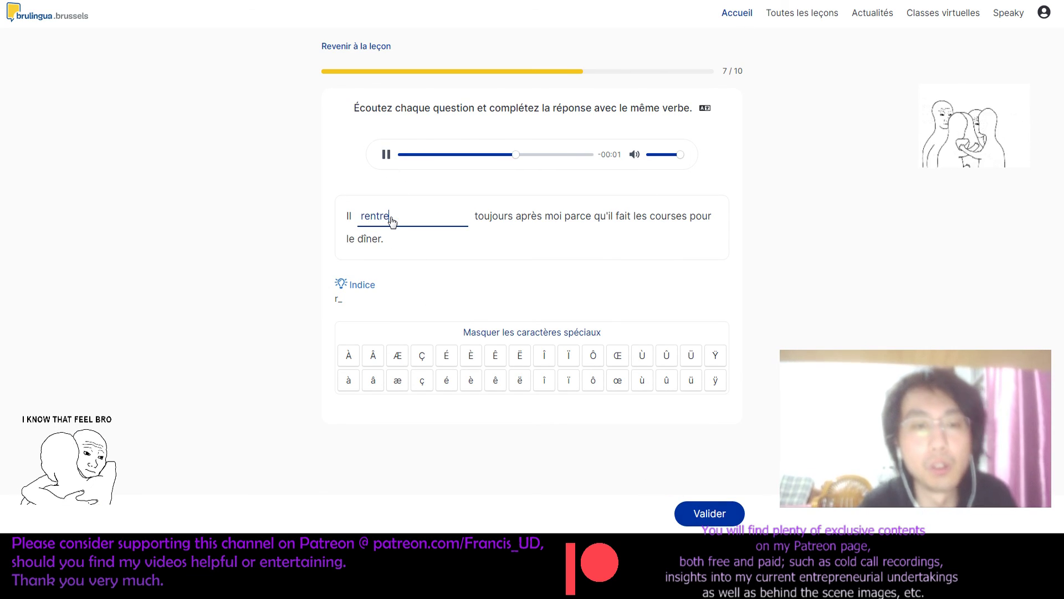
left_click(708, 515)
Step: Continue to question 8 about cooking, listen to it twice, and submit the answer with the blank left empty
left_click(708, 514)
left_click(386, 154)
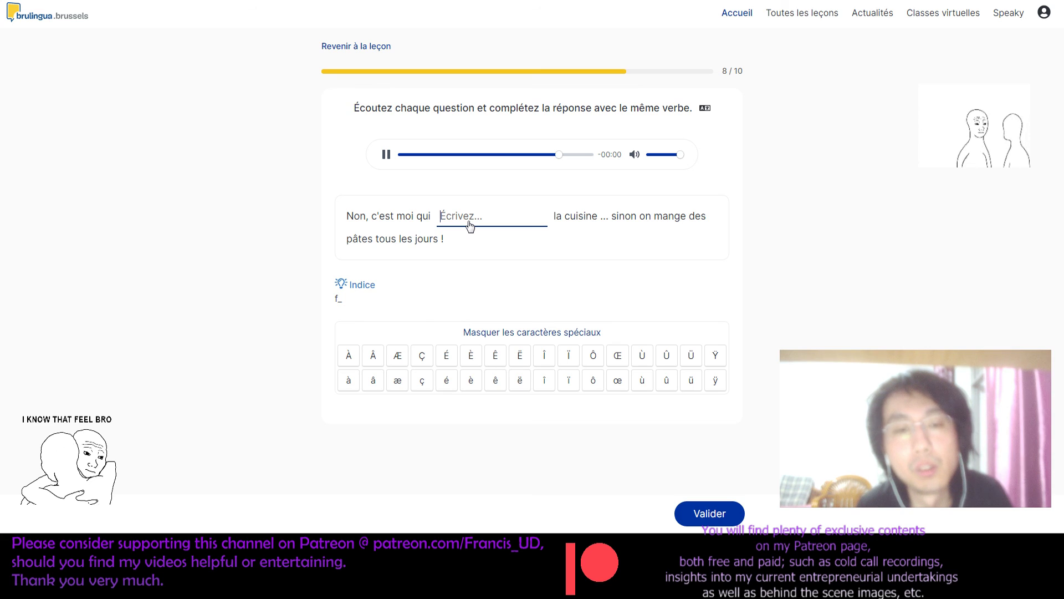
left_click(383, 154)
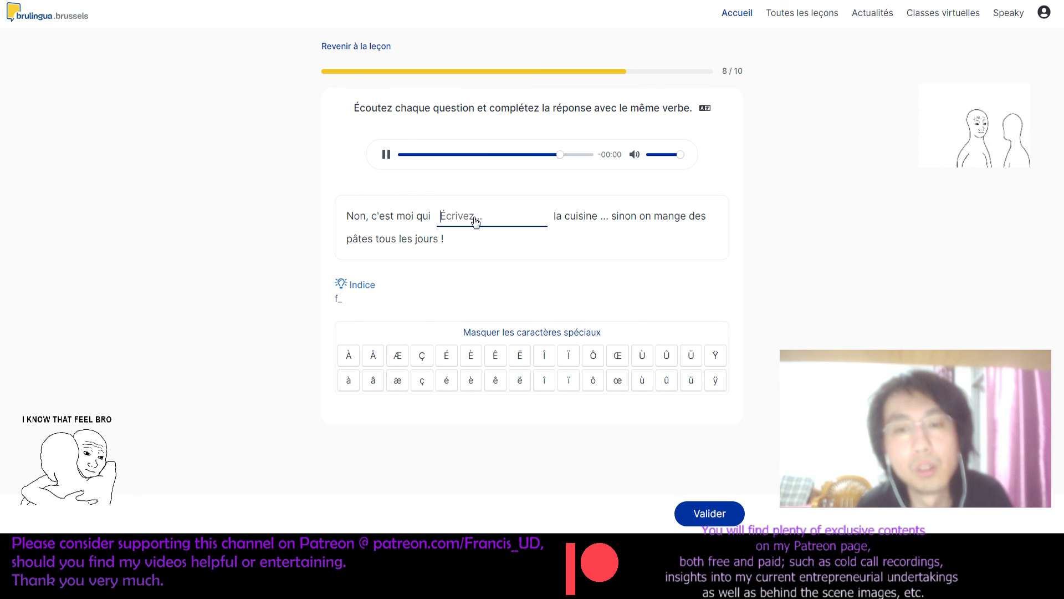
left_click(730, 523)
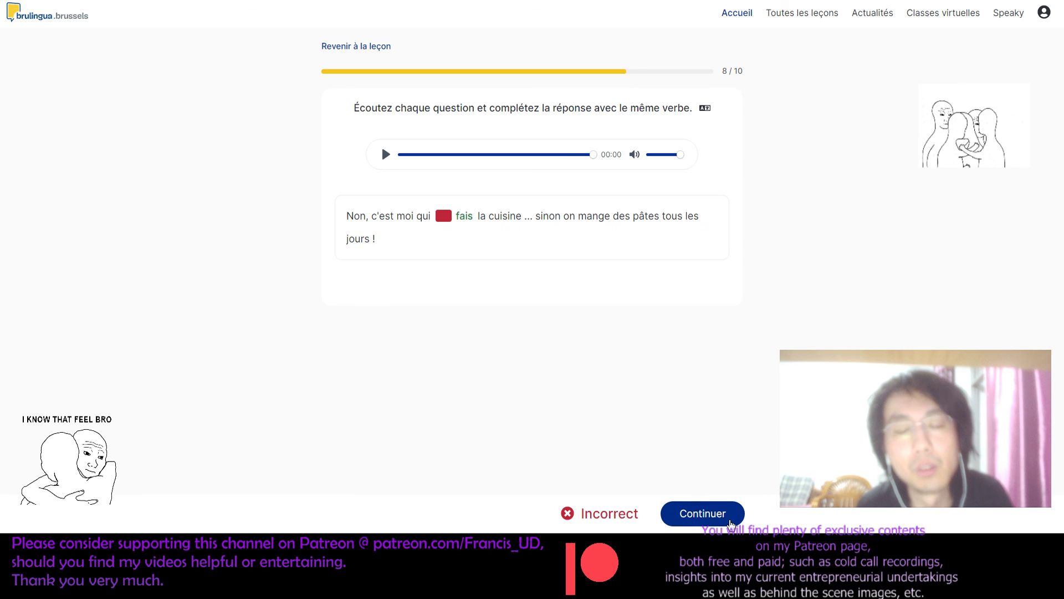
Step: Continue to question 9, listen to it, and submit "se coucher" as the verb before "à 8h maximum"
left_click(729, 521)
left_click(386, 158)
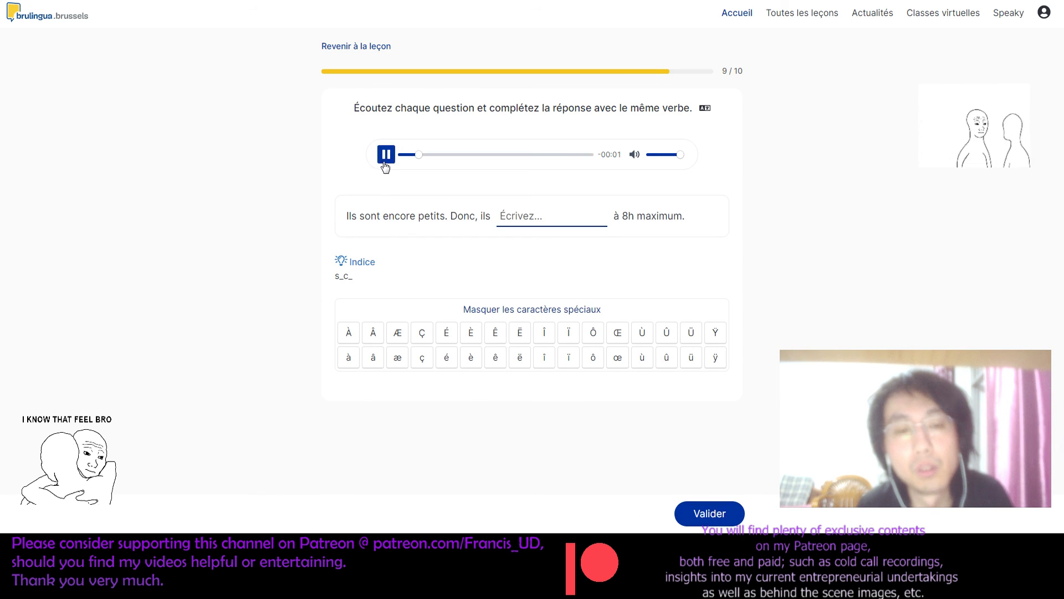
left_click(561, 222)
type("e coucher")
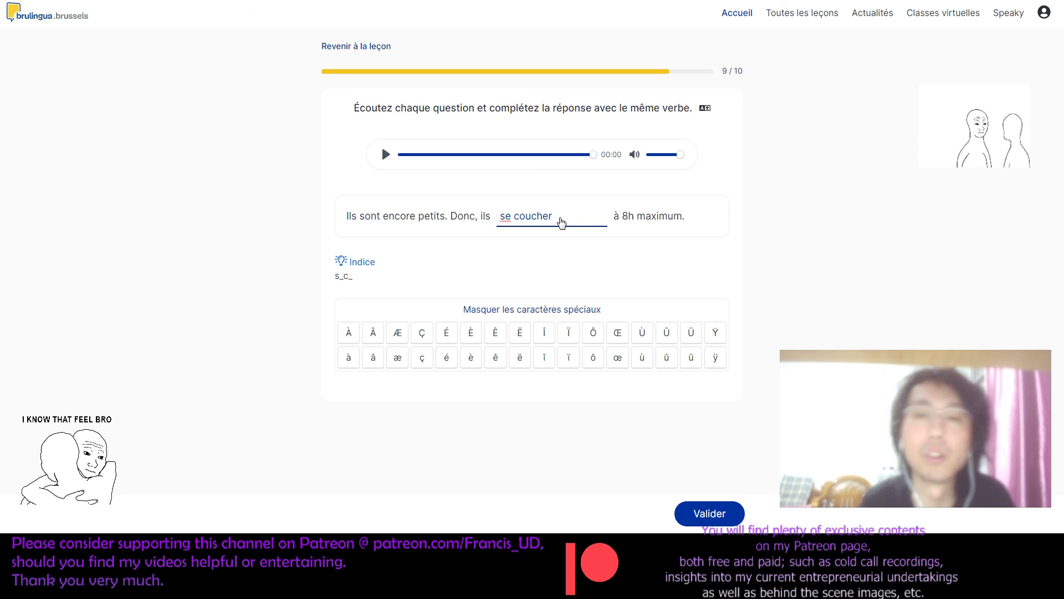
left_click(718, 518)
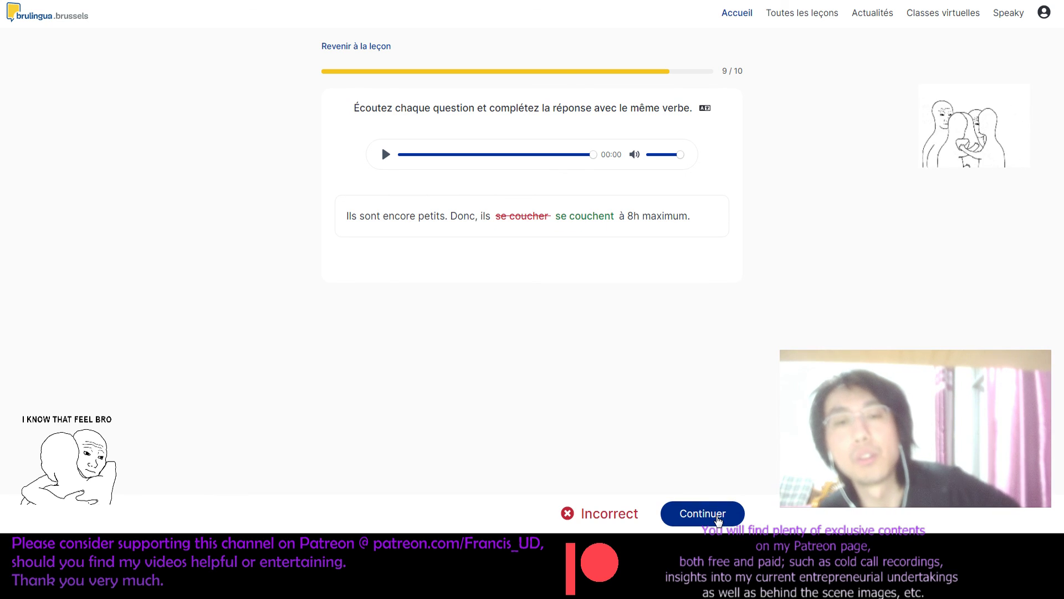
Step: Listen to question 10, submit "regarde" before "les nouvelles ou un DVD", and return from the exercise results to the lesson overview
left_click(718, 515)
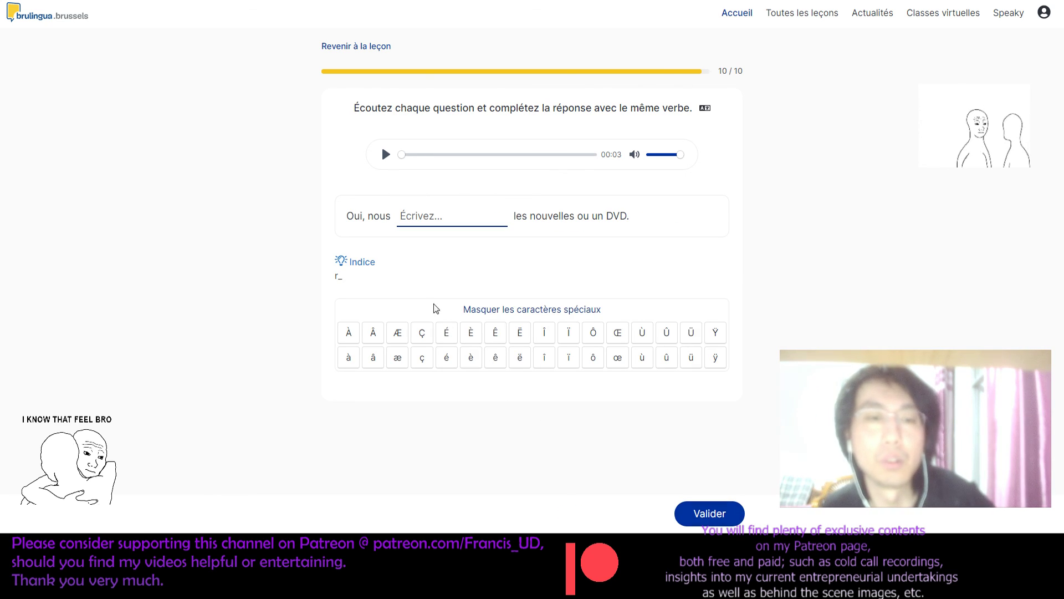
left_click(386, 154)
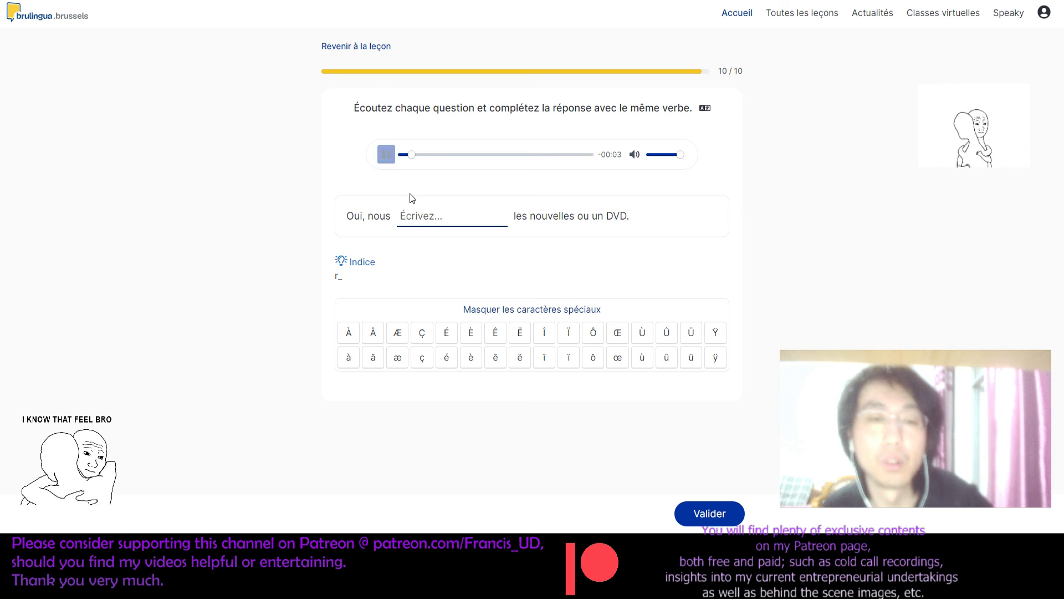
left_click(422, 224)
type("regarde")
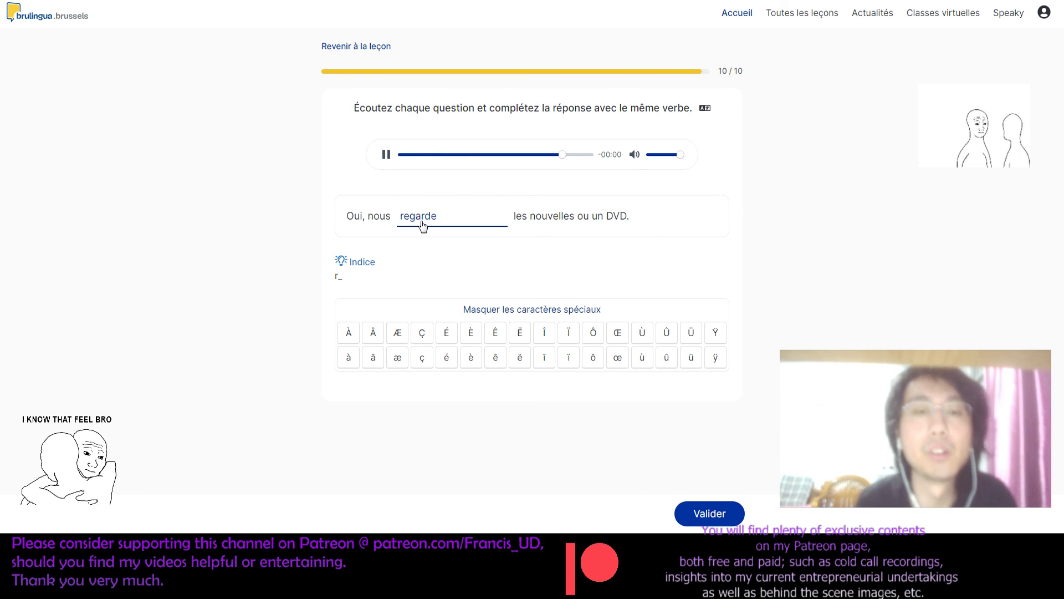
left_click(734, 515)
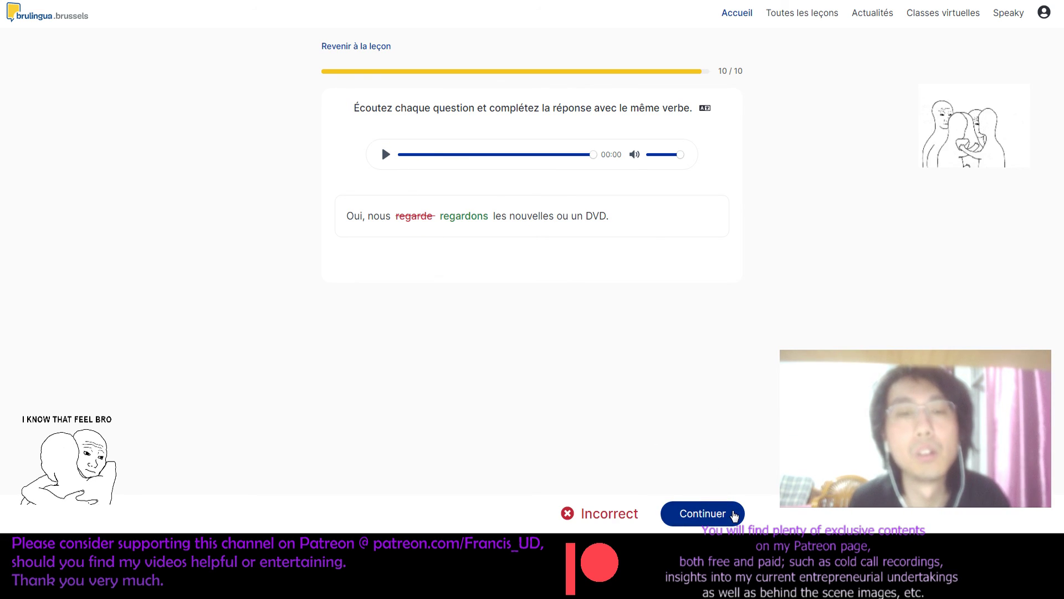
left_click(735, 514)
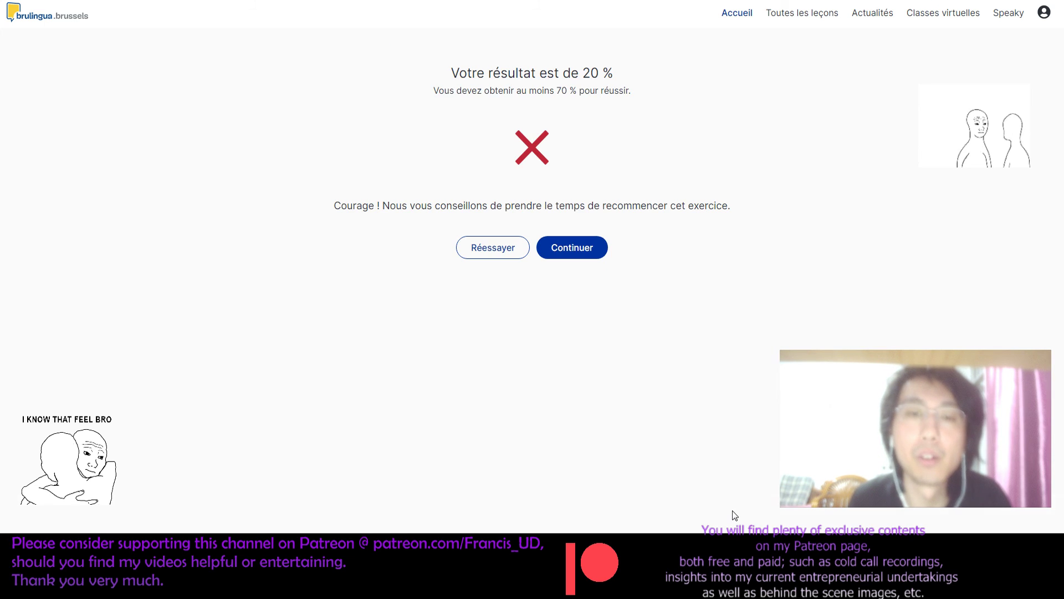
left_click(577, 250)
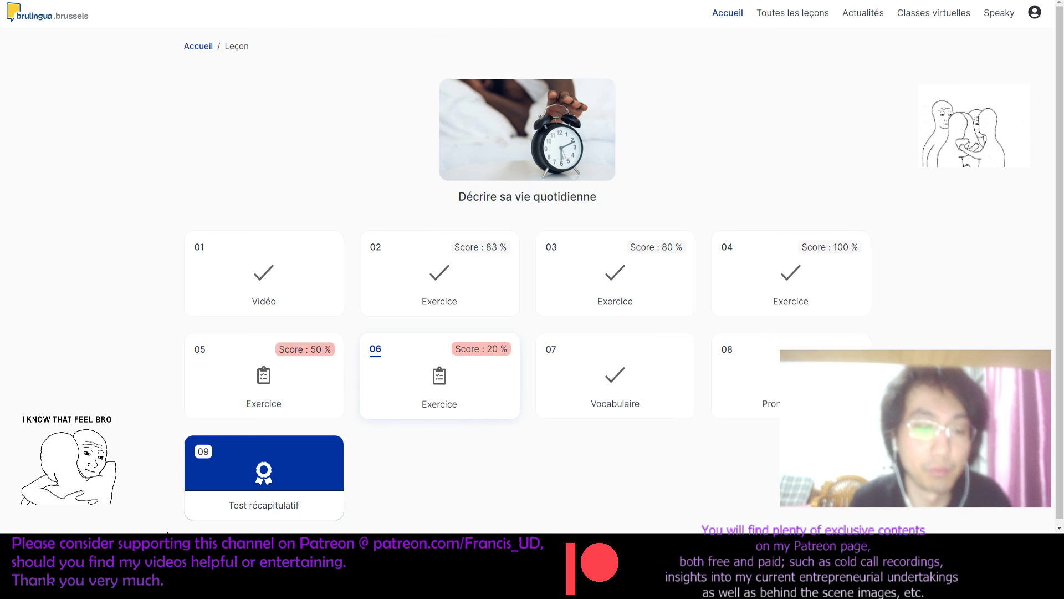